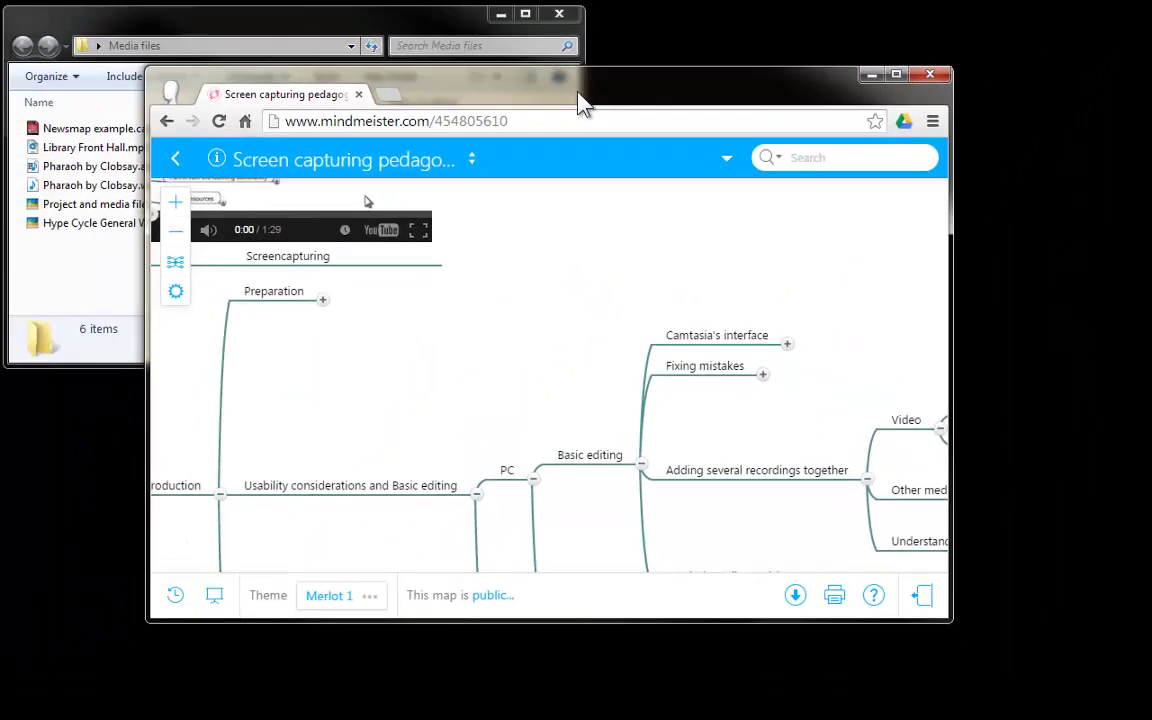
Step: Uncover the Media files folder behind Chrome and open Project and media files.jpg
drag(584, 105, 758, 40)
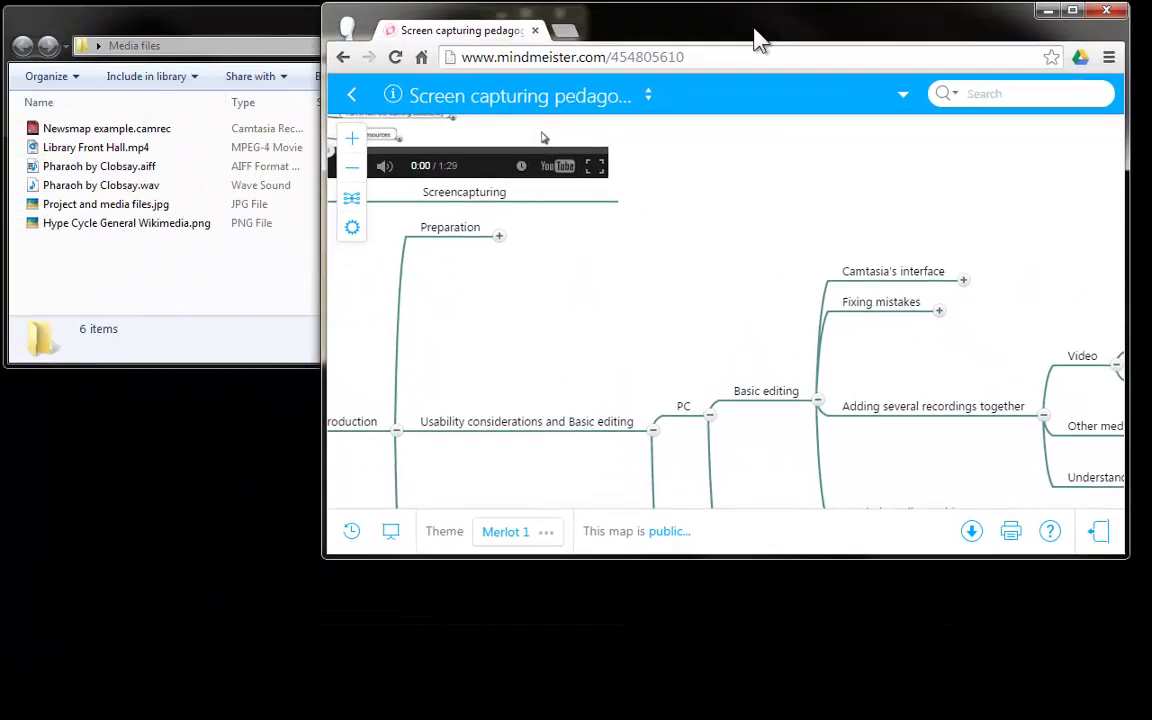
click(193, 30)
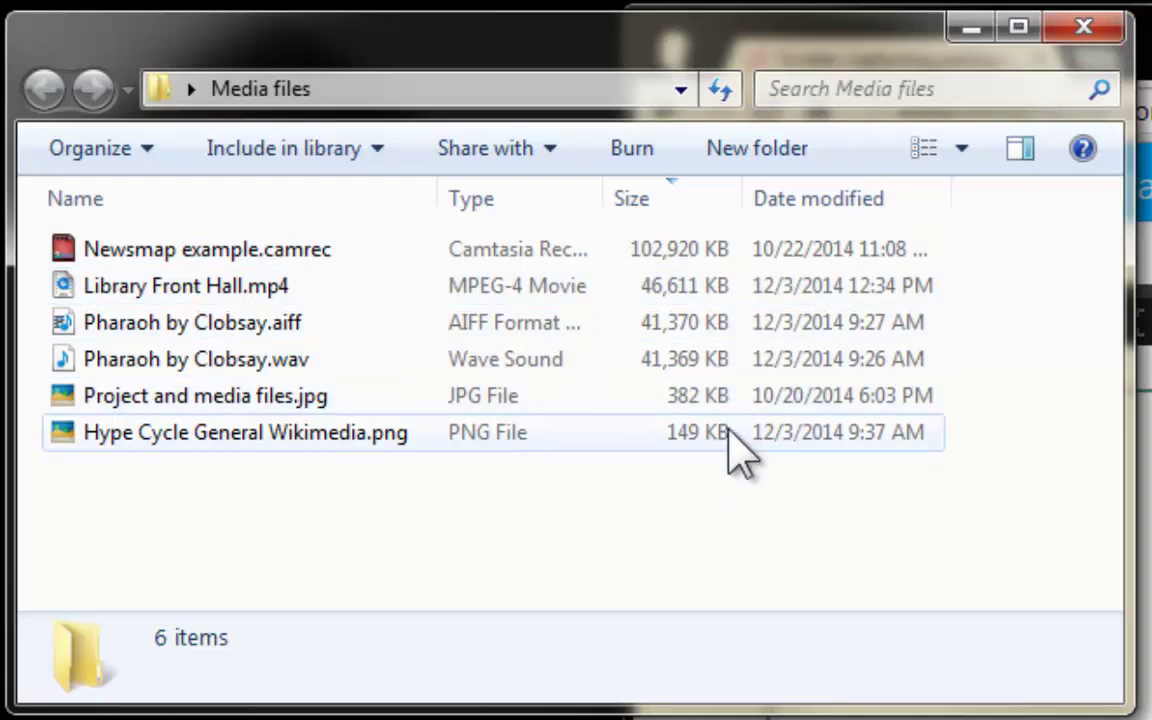
mouse_move(206, 420)
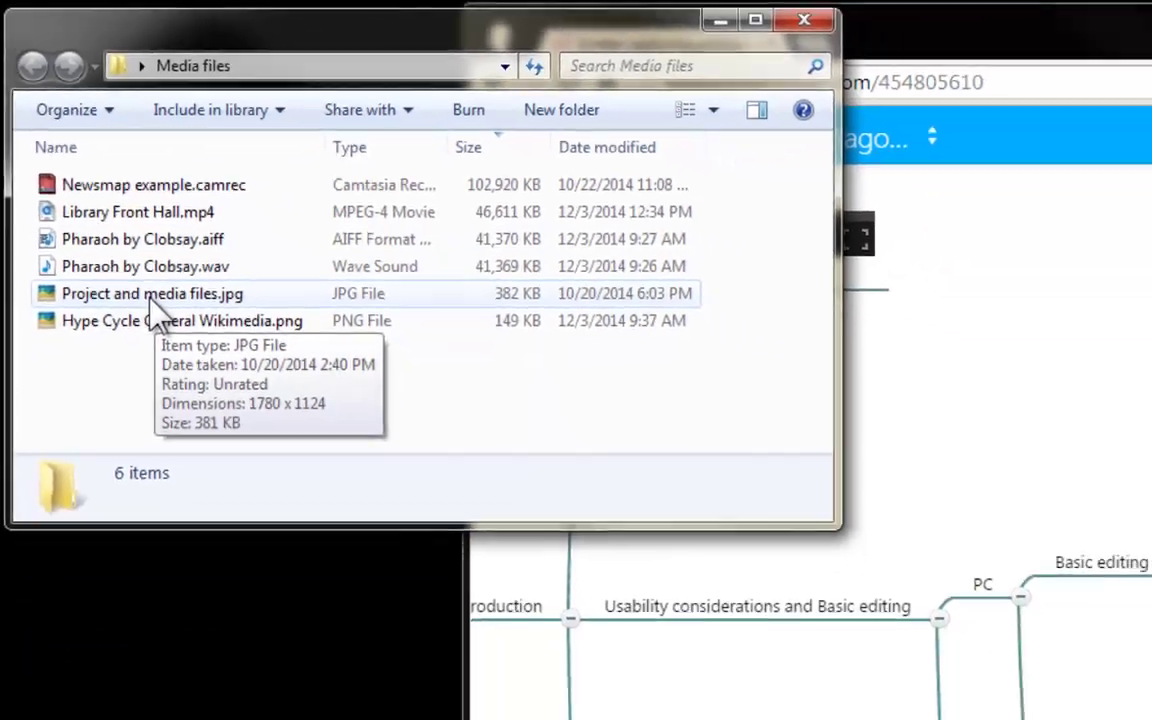
double_click(200, 398)
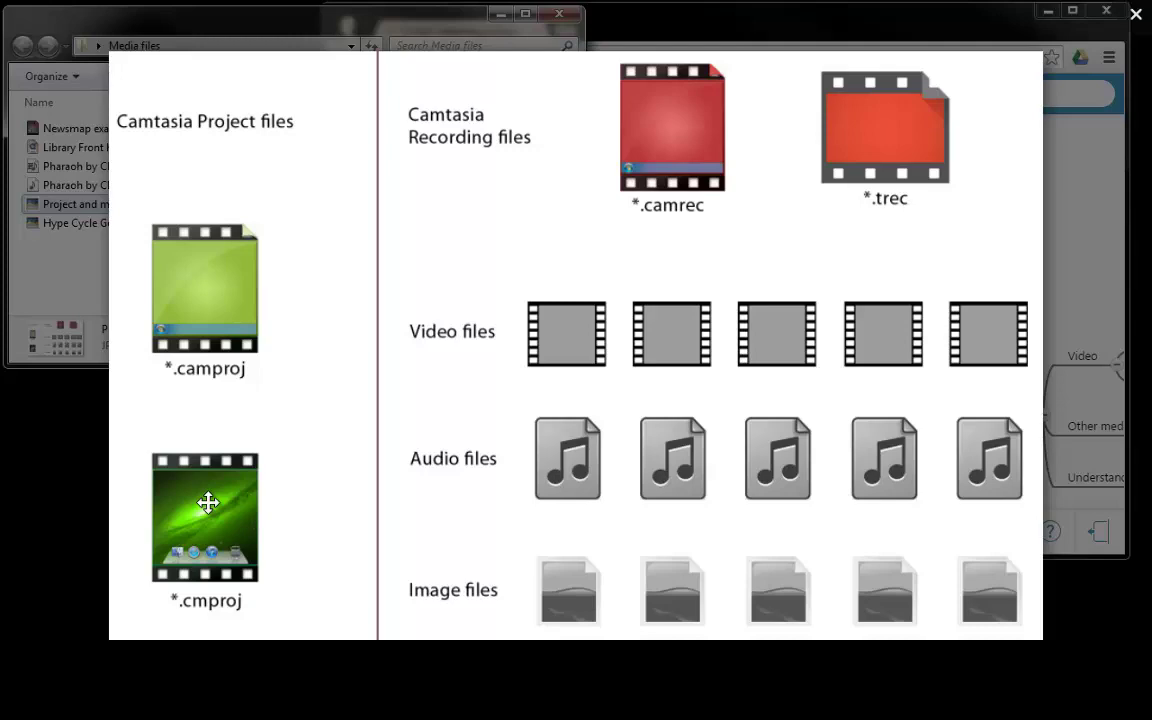
Step: Close the picture viewer and import all five Media files items into Camtasia's Clip Bin
click(1138, 18)
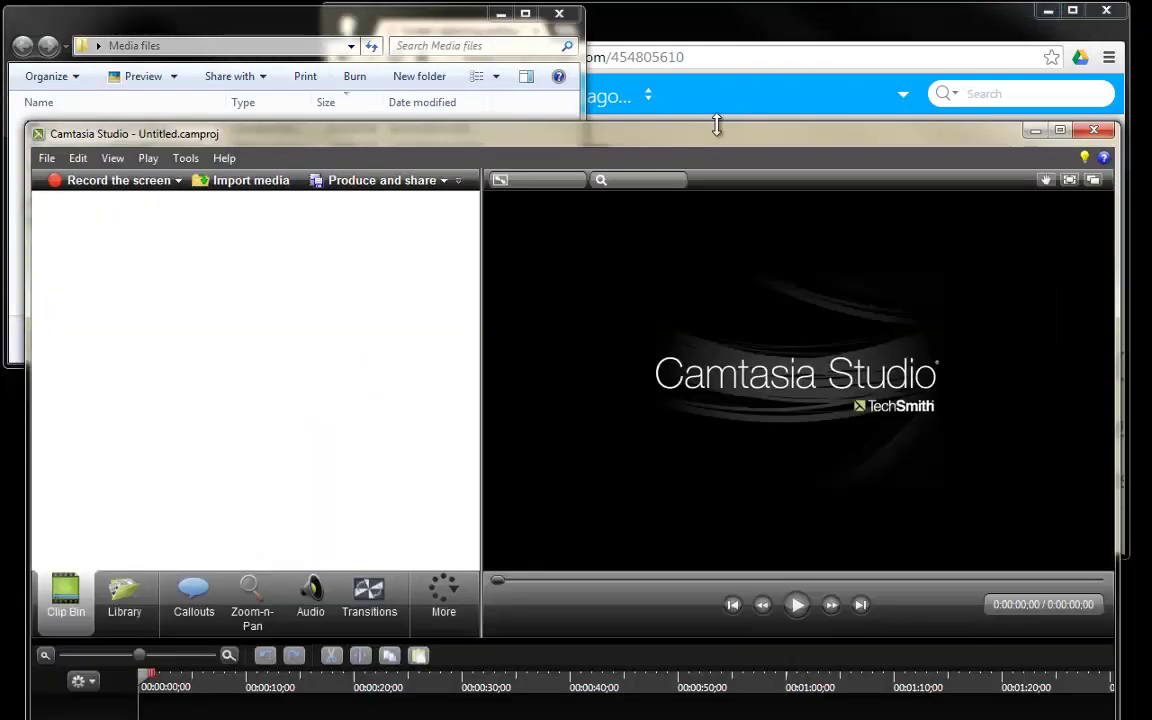
drag(723, 134, 733, 40)
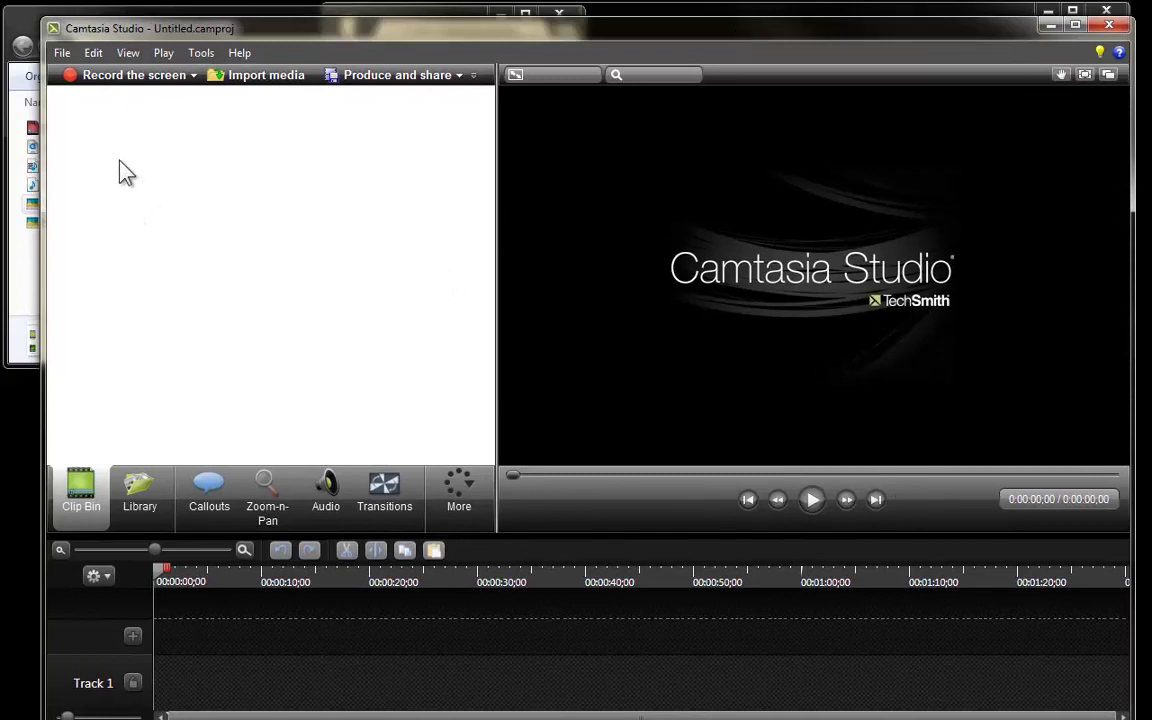
click(58, 53)
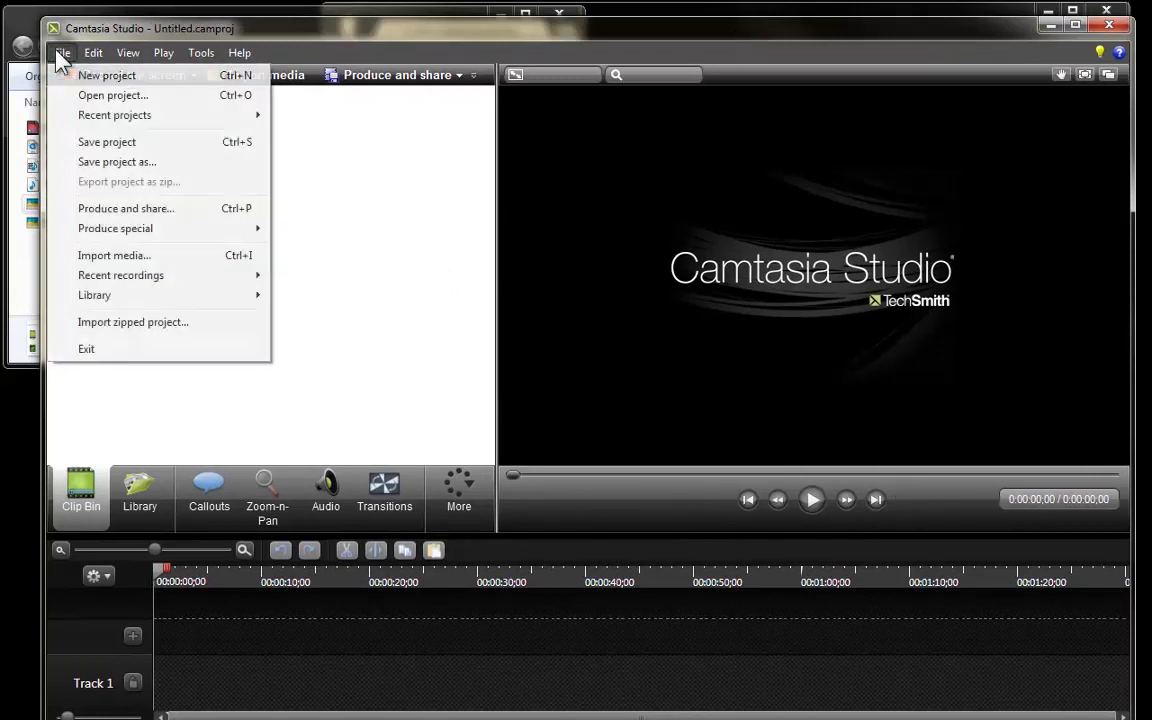
click(254, 258)
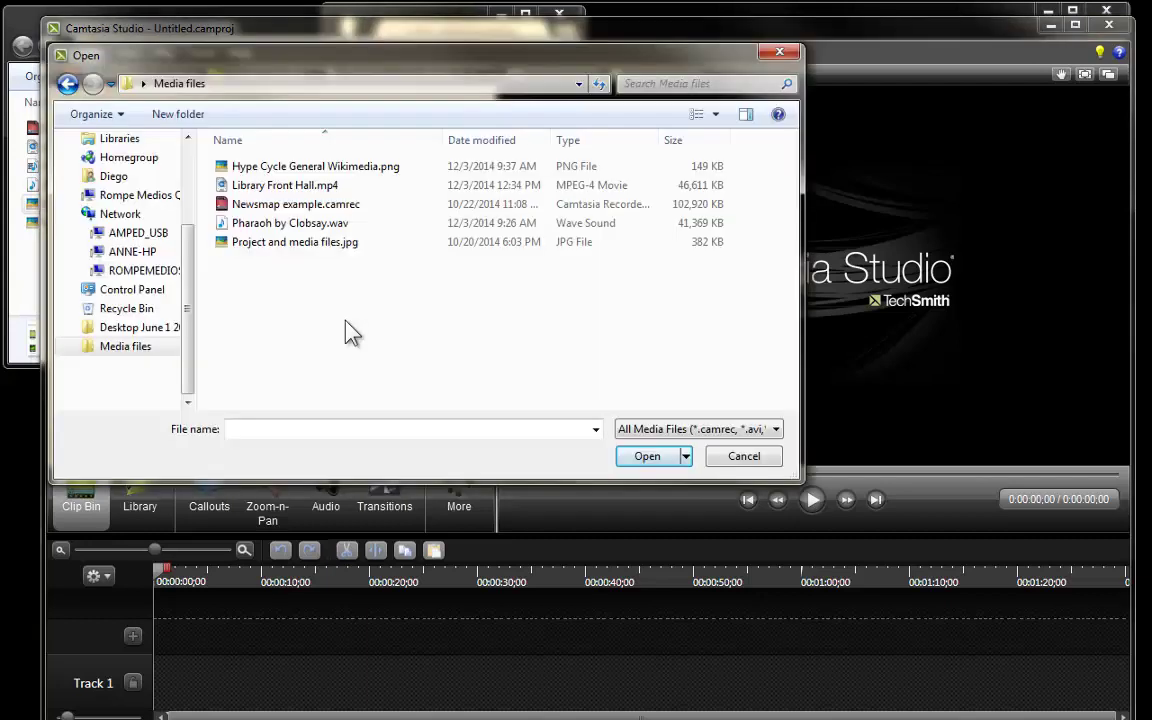
drag(345, 320, 311, 178)
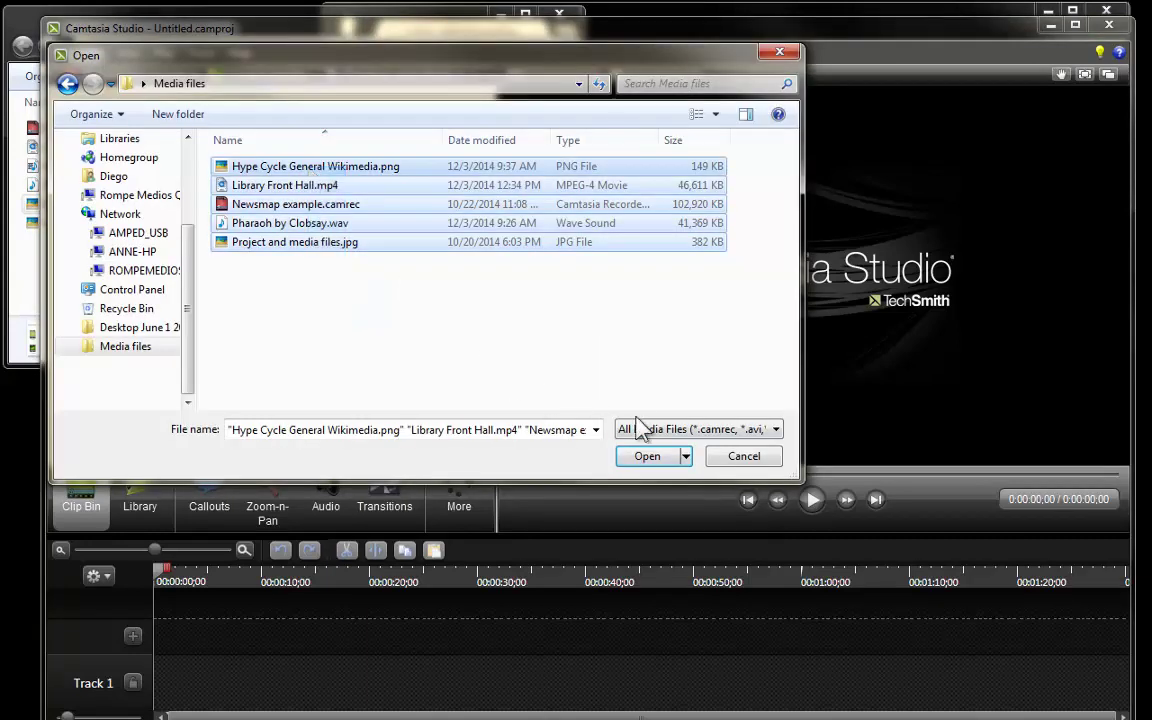
click(647, 458)
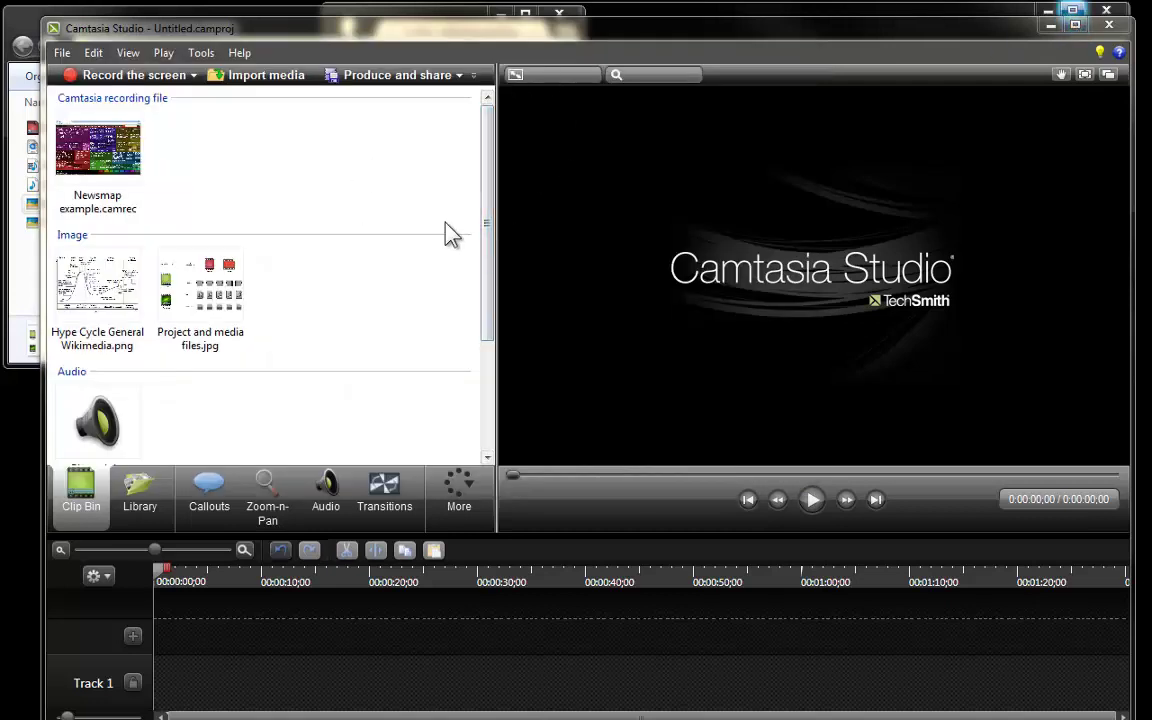
mouse_move(486, 160)
mouse_down()
mouse_move(493, 281)
mouse_move(481, 144)
mouse_up()
click(110, 155)
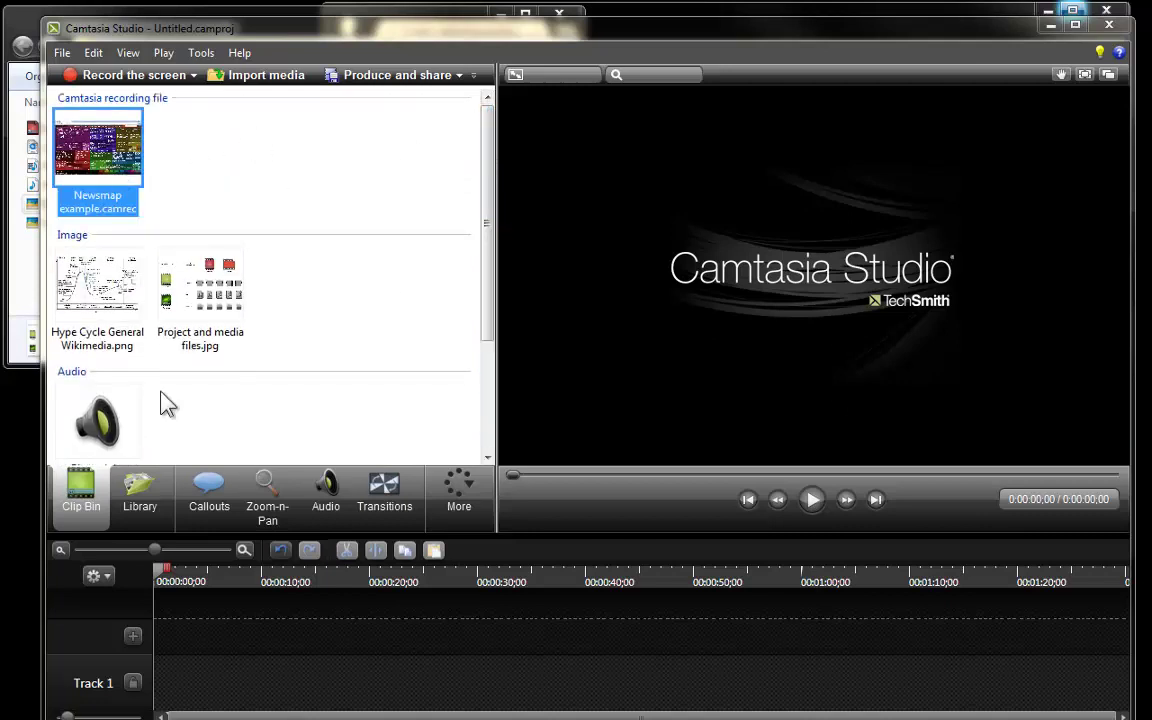
click(68, 285)
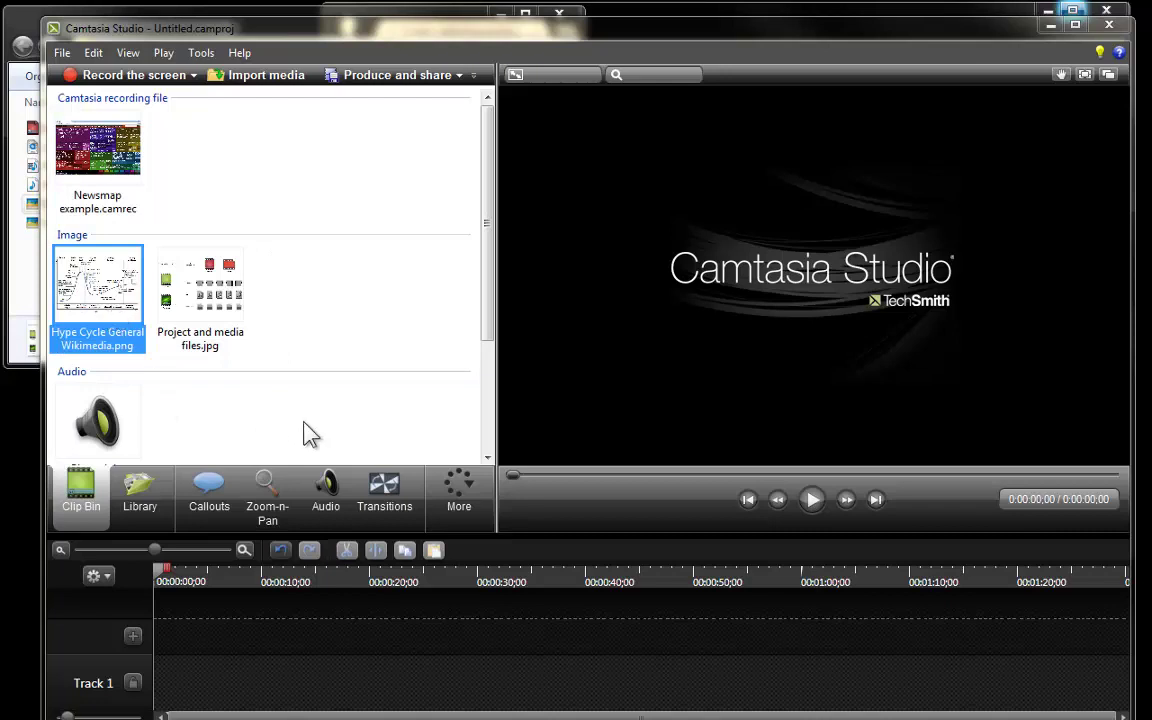
scroll(290, 400, down, 3)
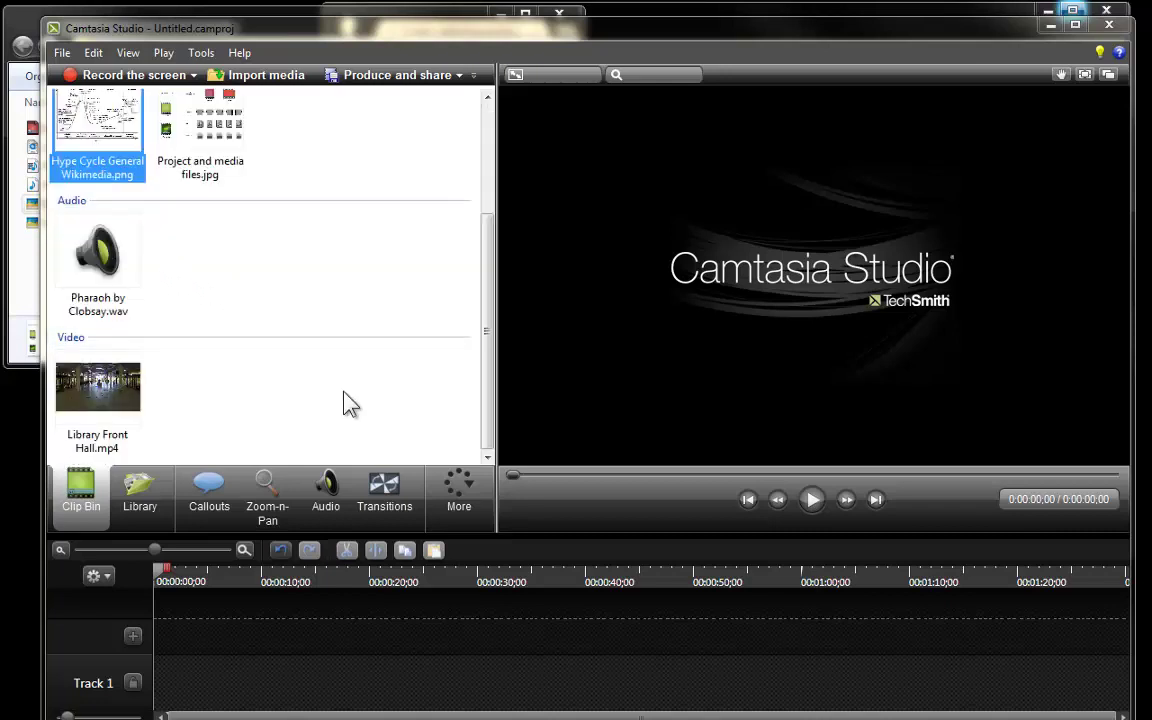
click(89, 397)
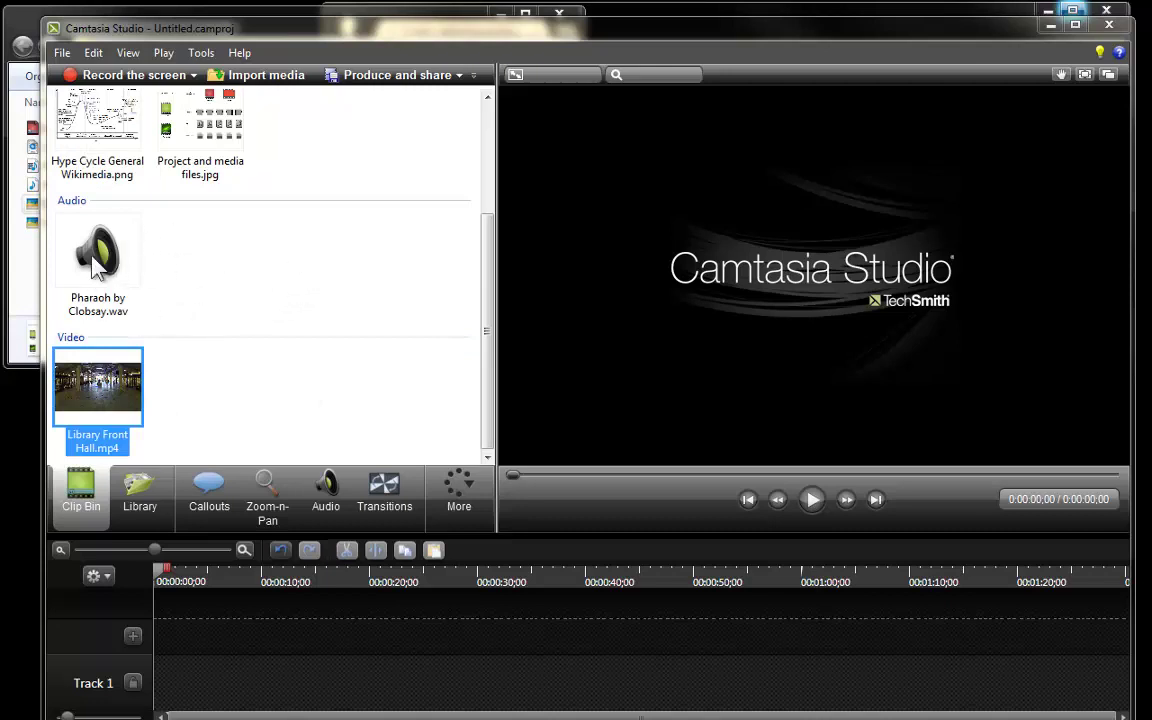
click(22, 248)
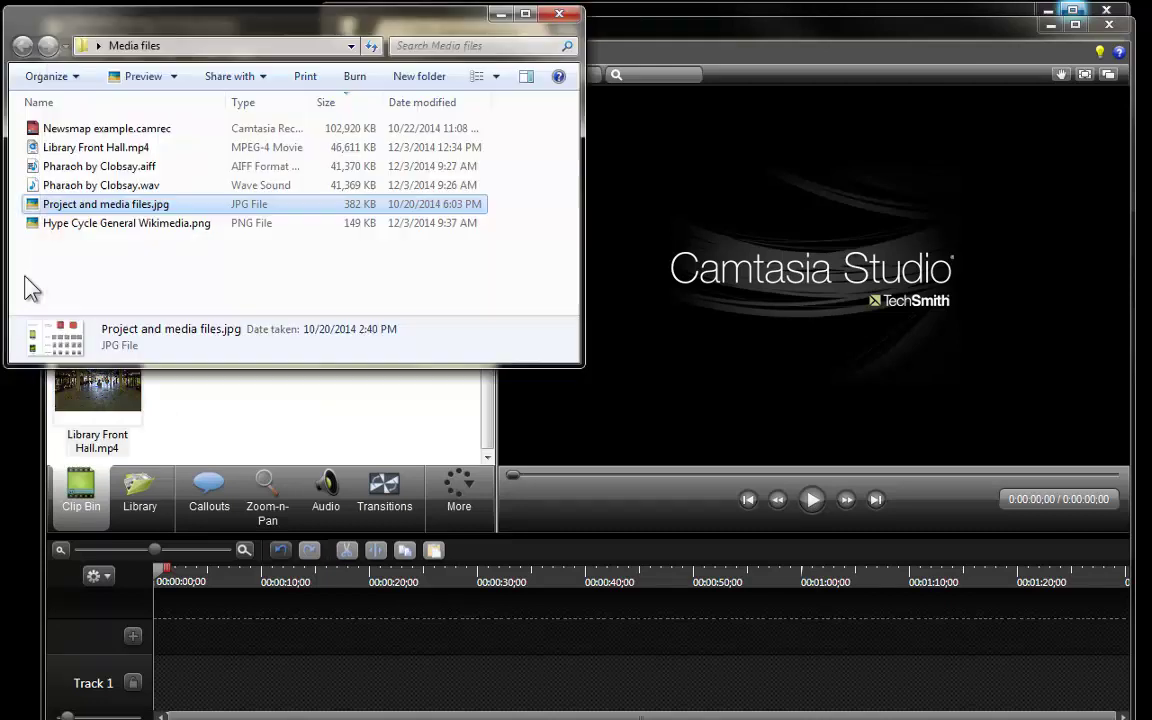
click(76, 169)
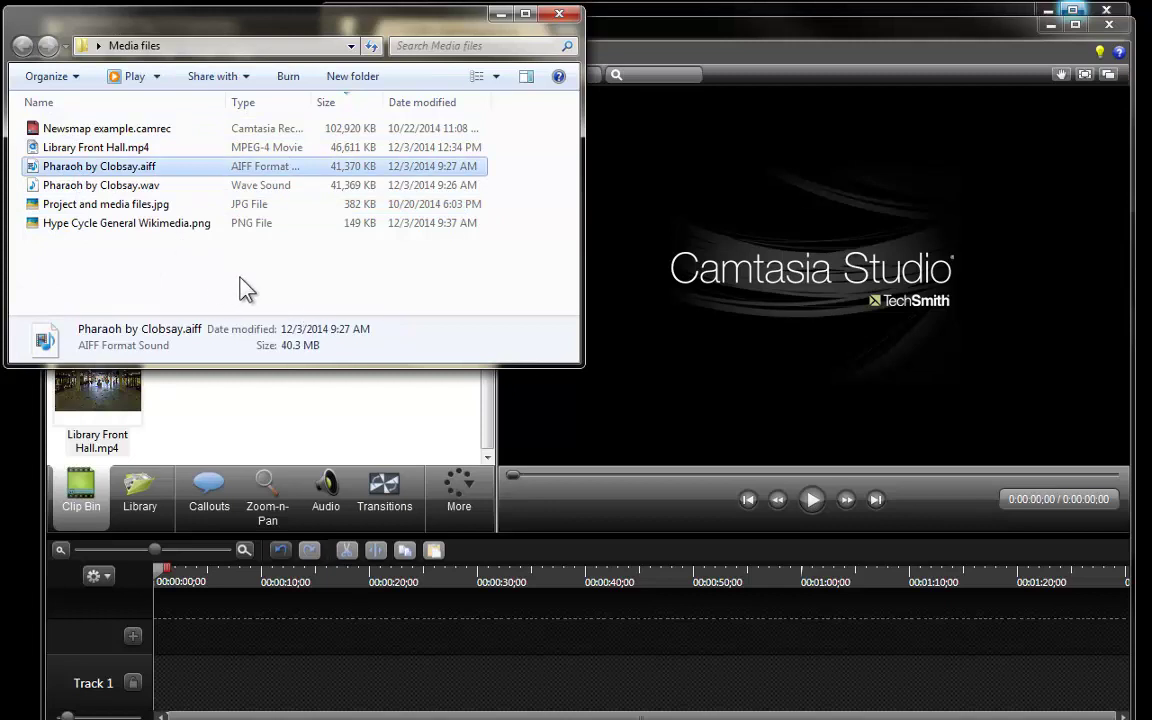
click(96, 188)
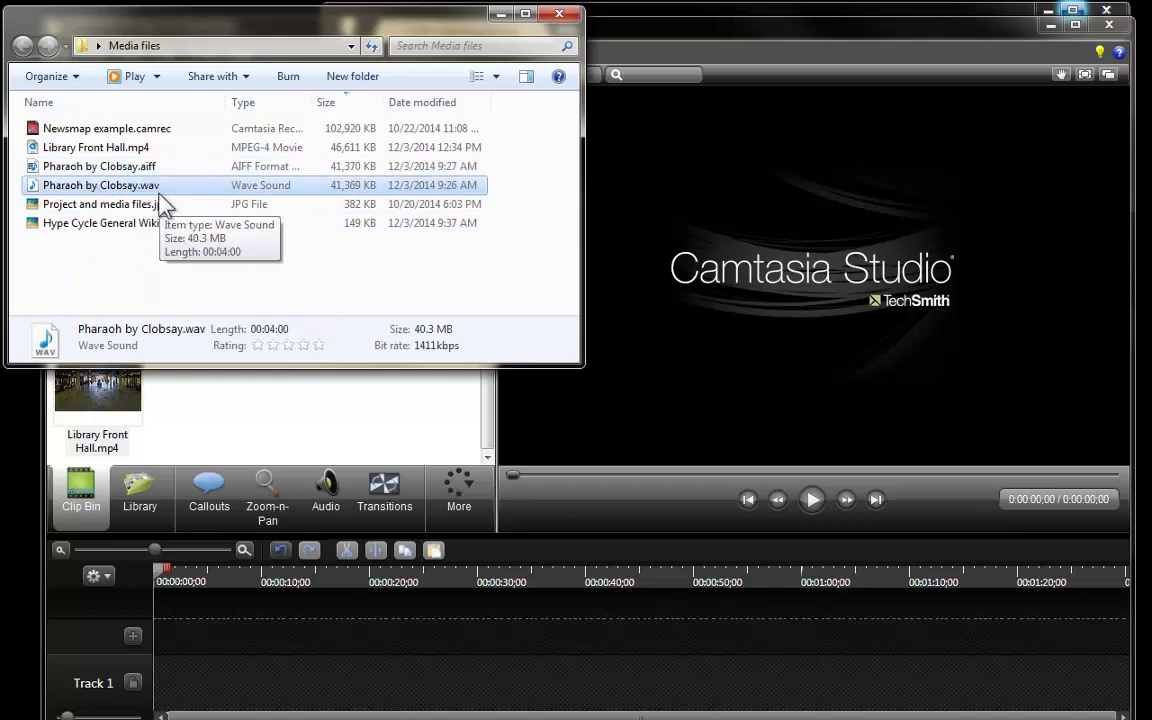
click(310, 370)
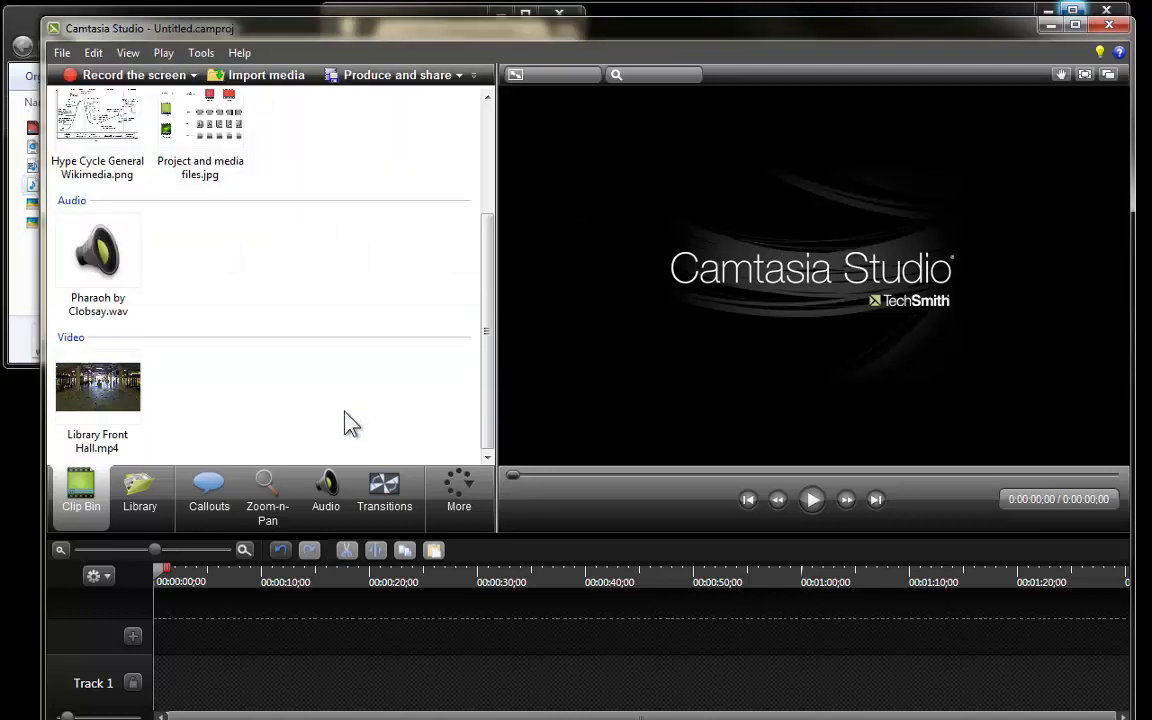
Step: Save the project as 'Multiple tracks' and check Multiple tracks.camproj in the Media files folder
click(62, 54)
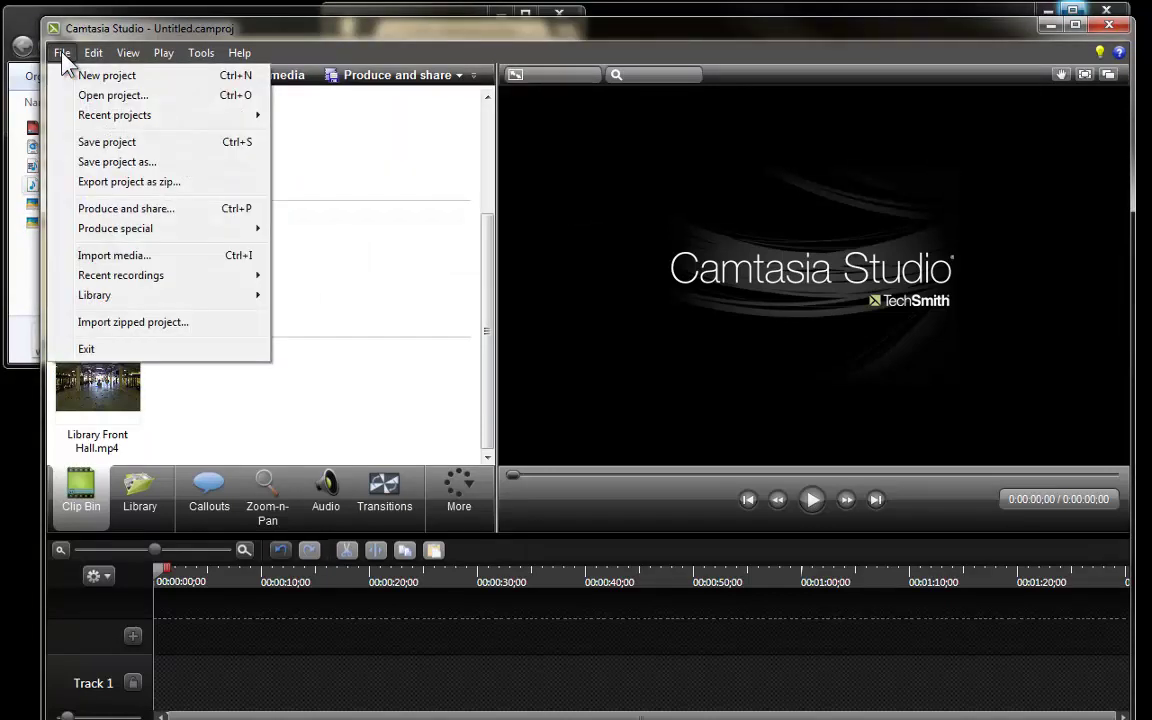
click(219, 164)
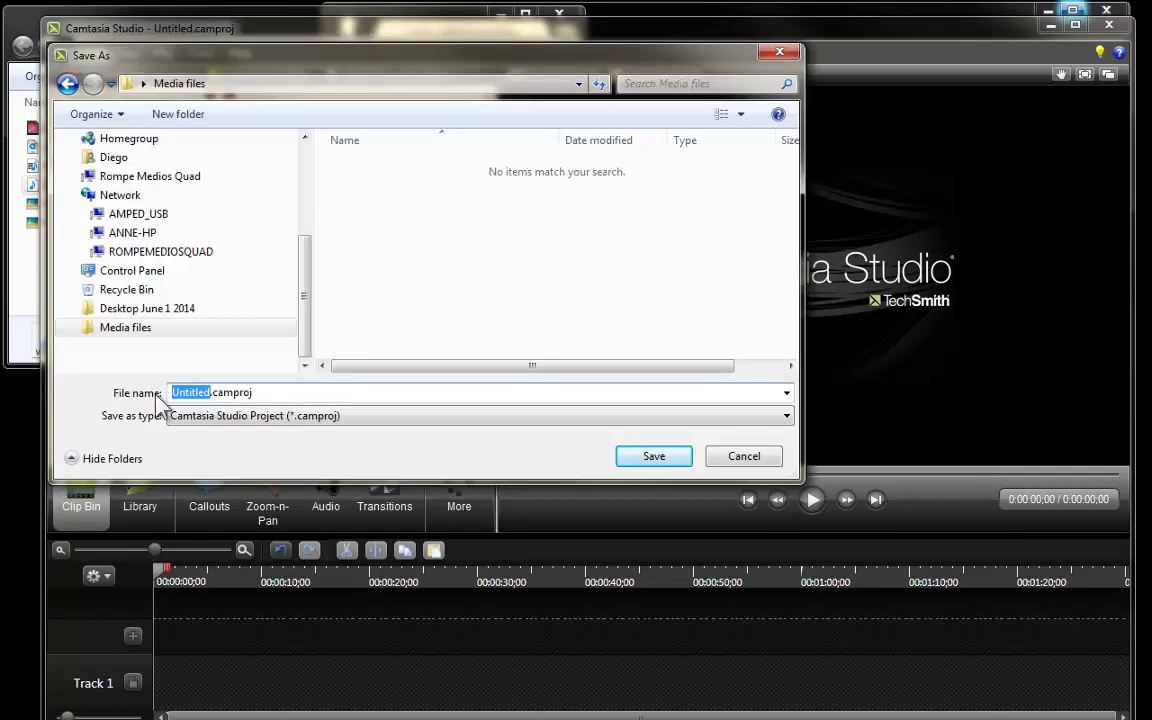
text(Multiple tracks)
click(656, 459)
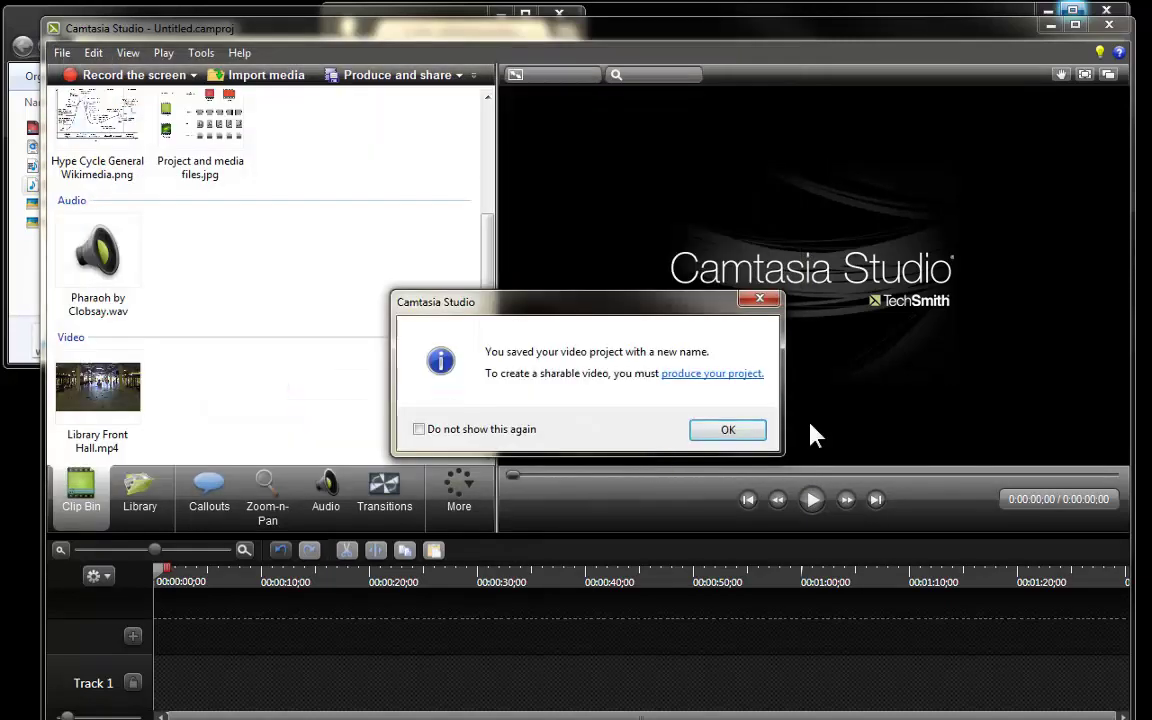
click(727, 430)
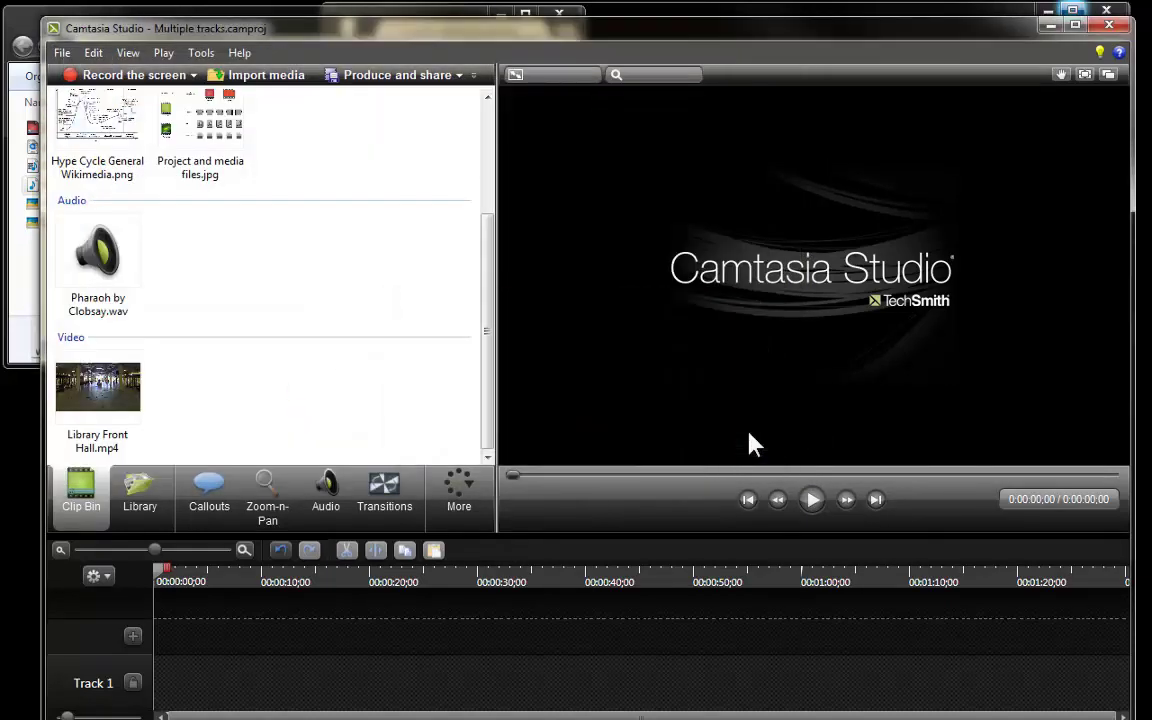
click(28, 284)
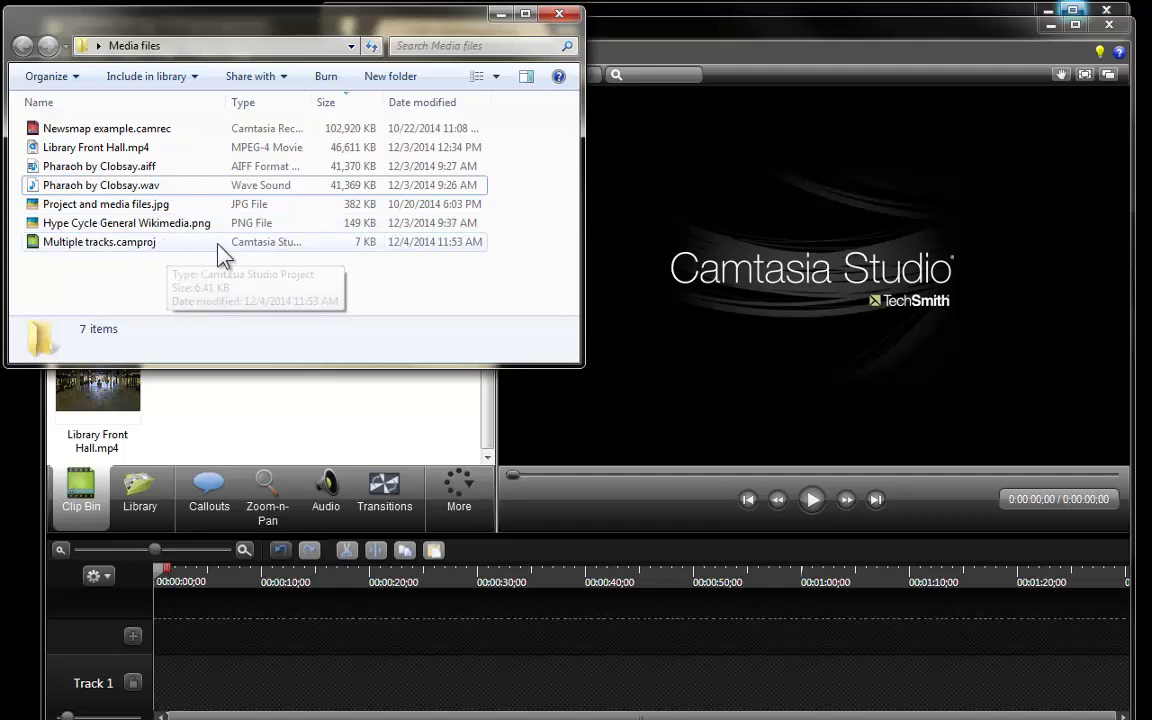
click(282, 255)
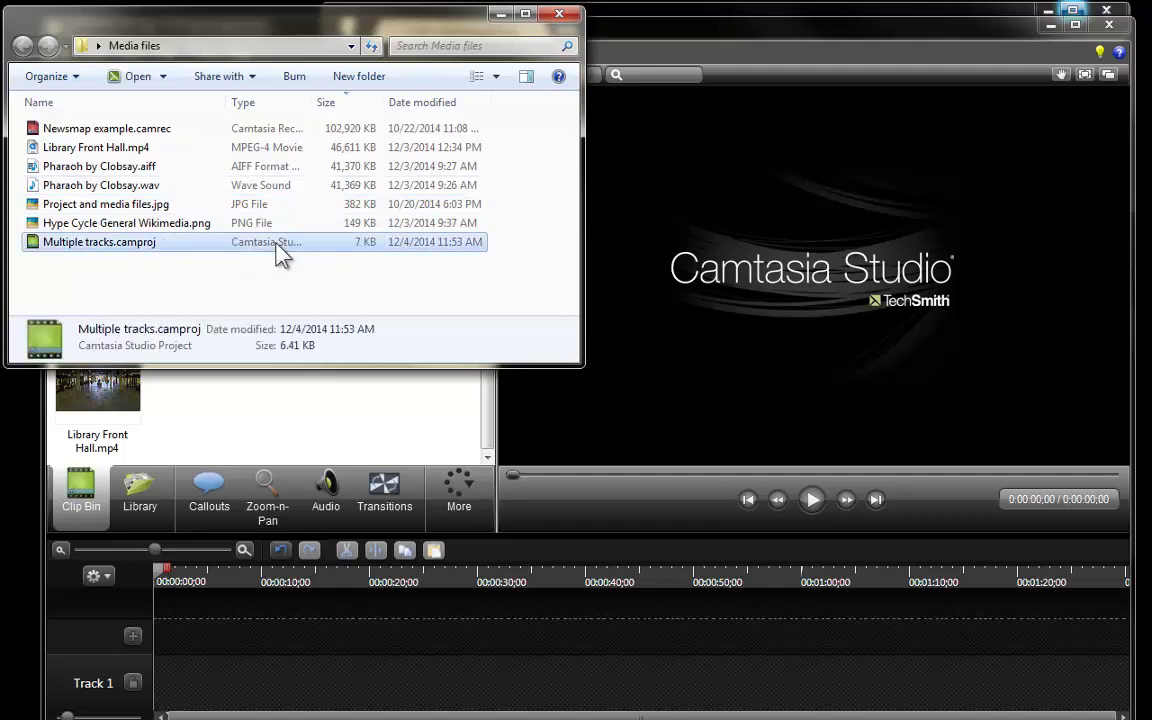
Step: Open Multiple tracks maximized, enlarge the timeline, and place the Newsmap recording on Track 1
double_click(372, 249)
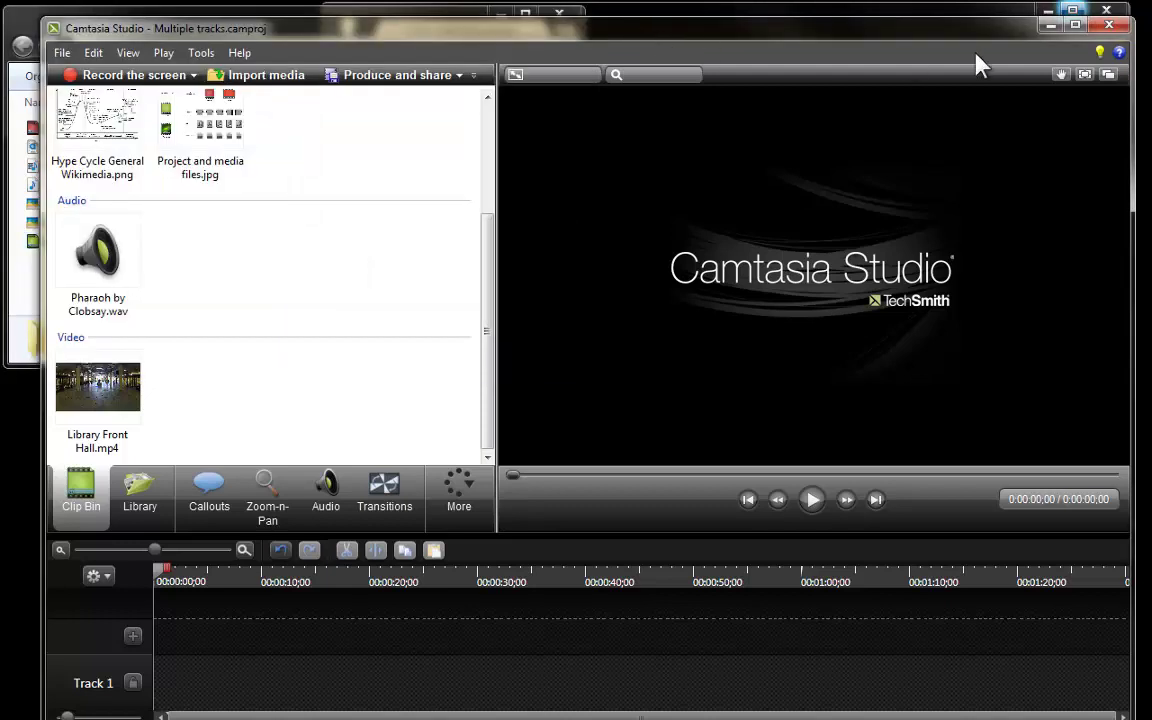
click(1075, 27)
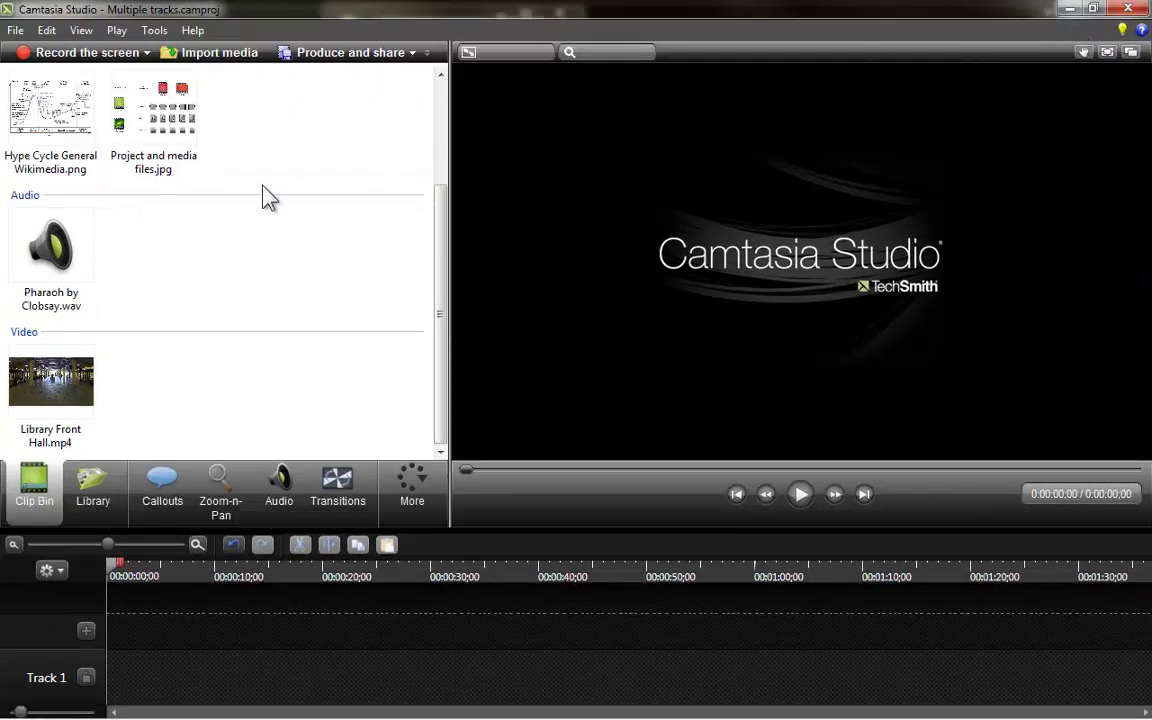
drag(442, 324, 447, 190)
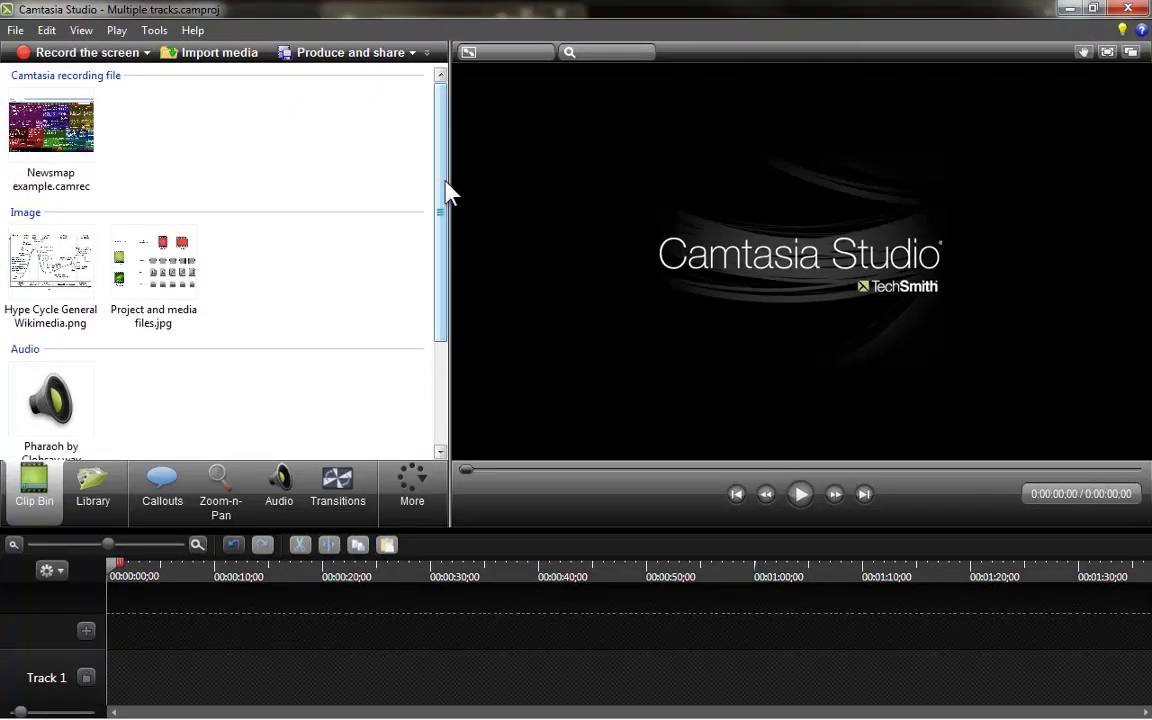
drag(501, 530, 502, 422)
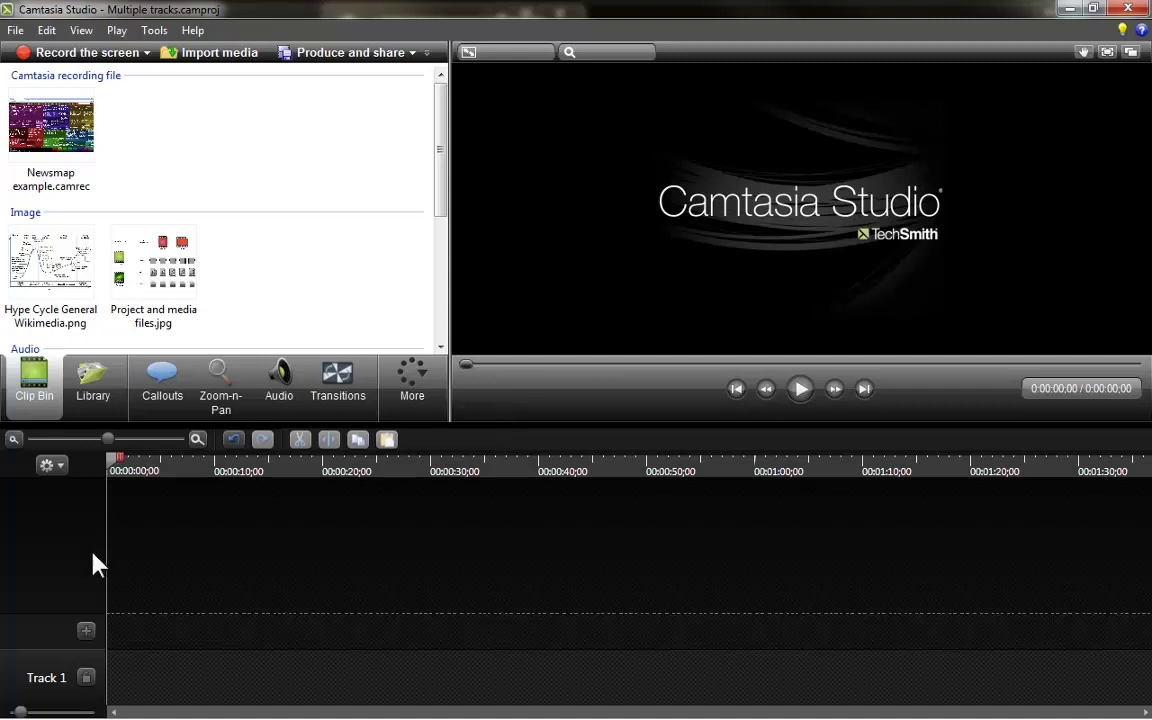
click(52, 128)
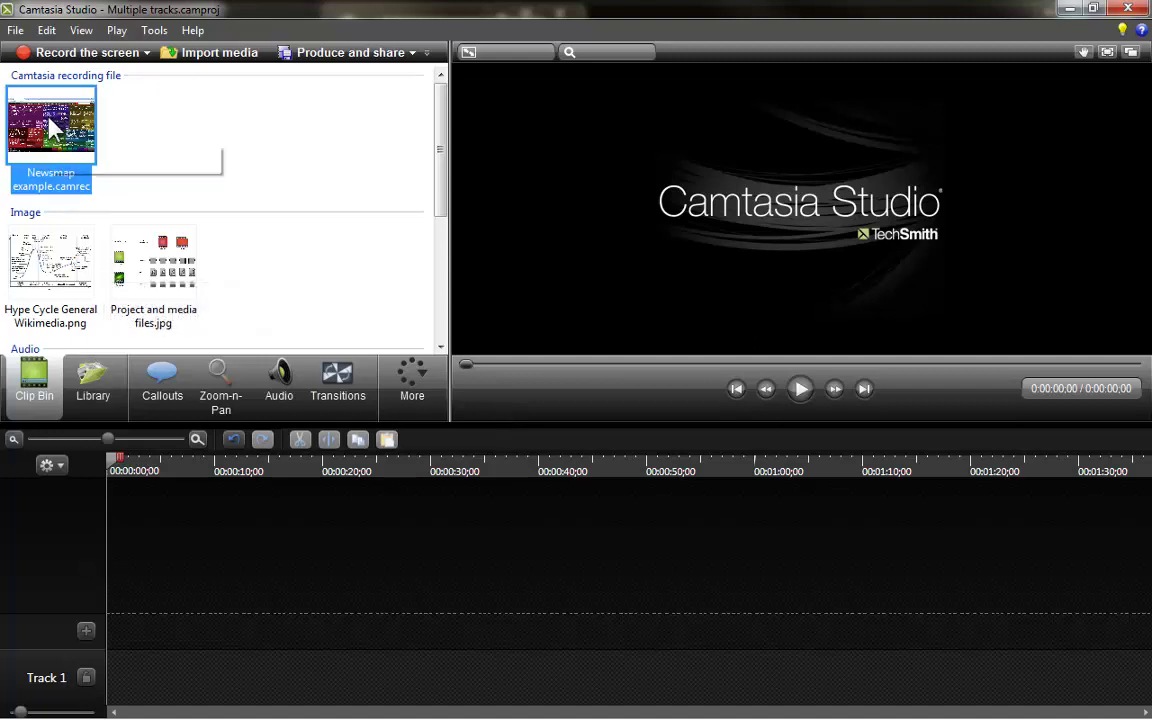
drag(47, 117, 257, 656)
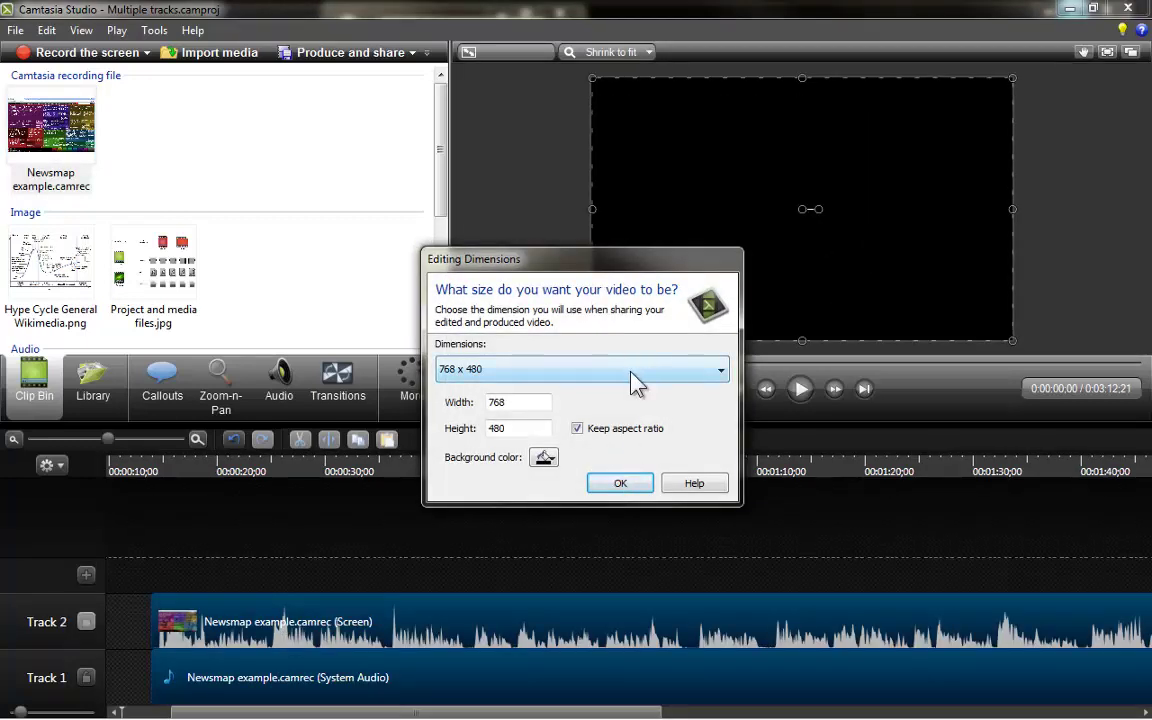
Step: Set editing dimensions to 1280 x 800 and slide the Newsmap clips to start at 0:00
click(630, 373)
click(632, 428)
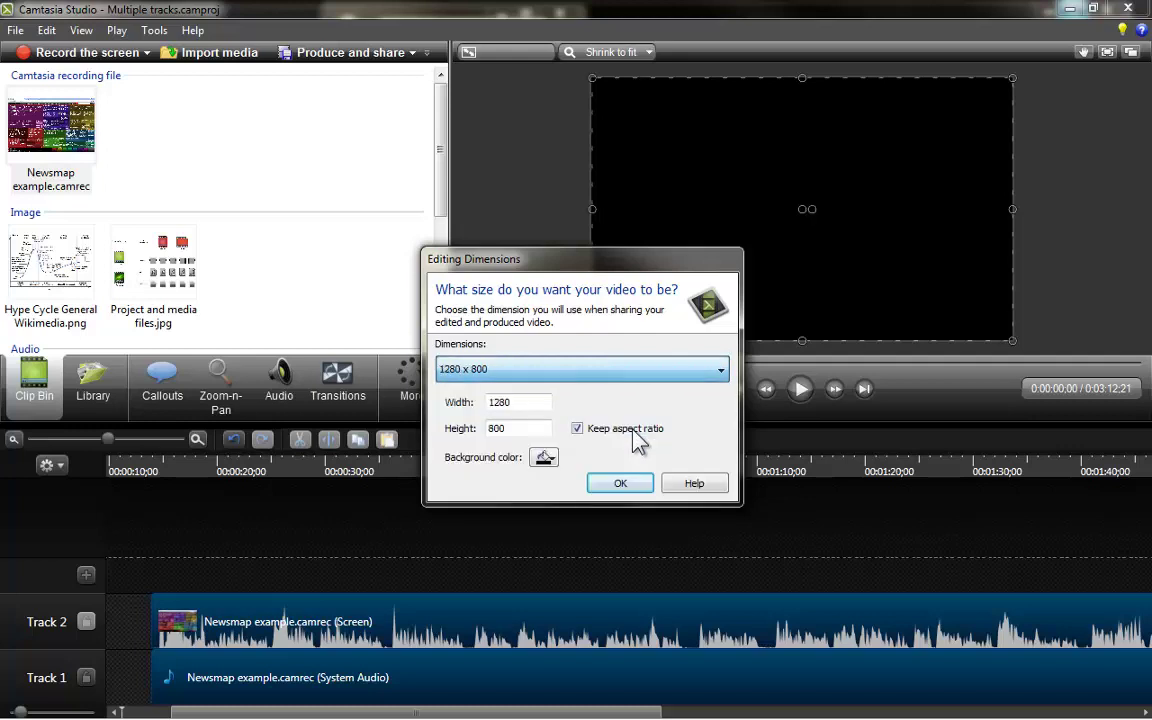
click(631, 489)
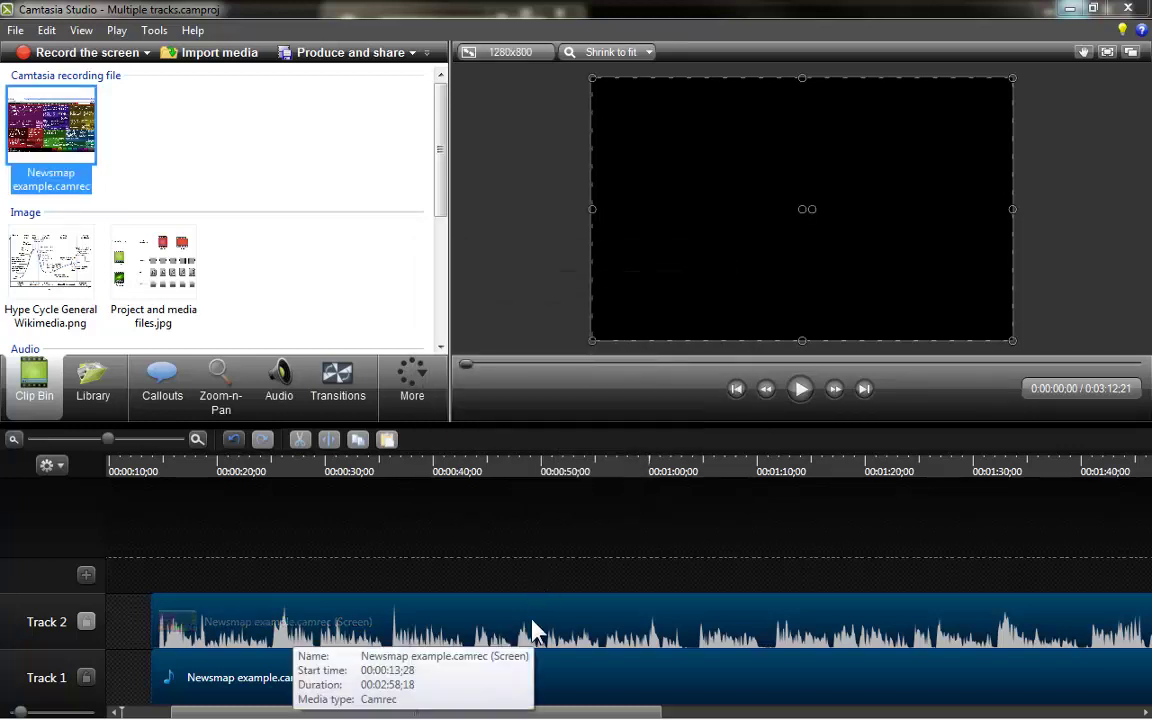
drag(533, 630, 445, 646)
drag(408, 713, 351, 713)
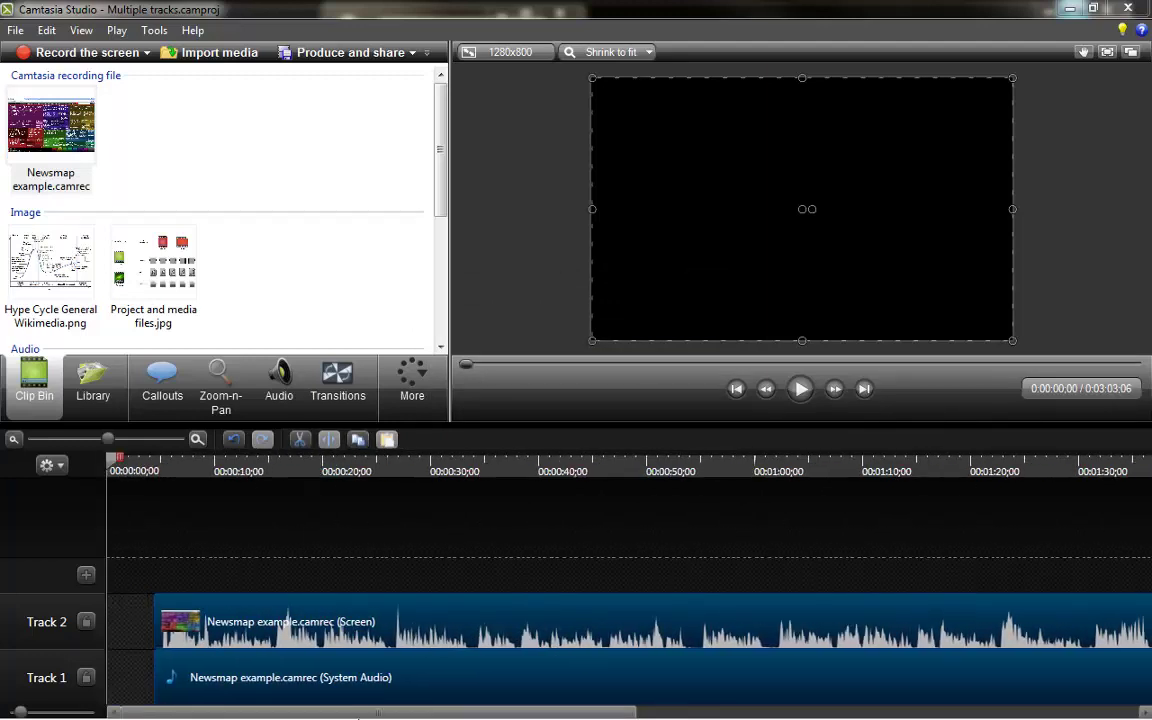
drag(442, 612, 386, 632)
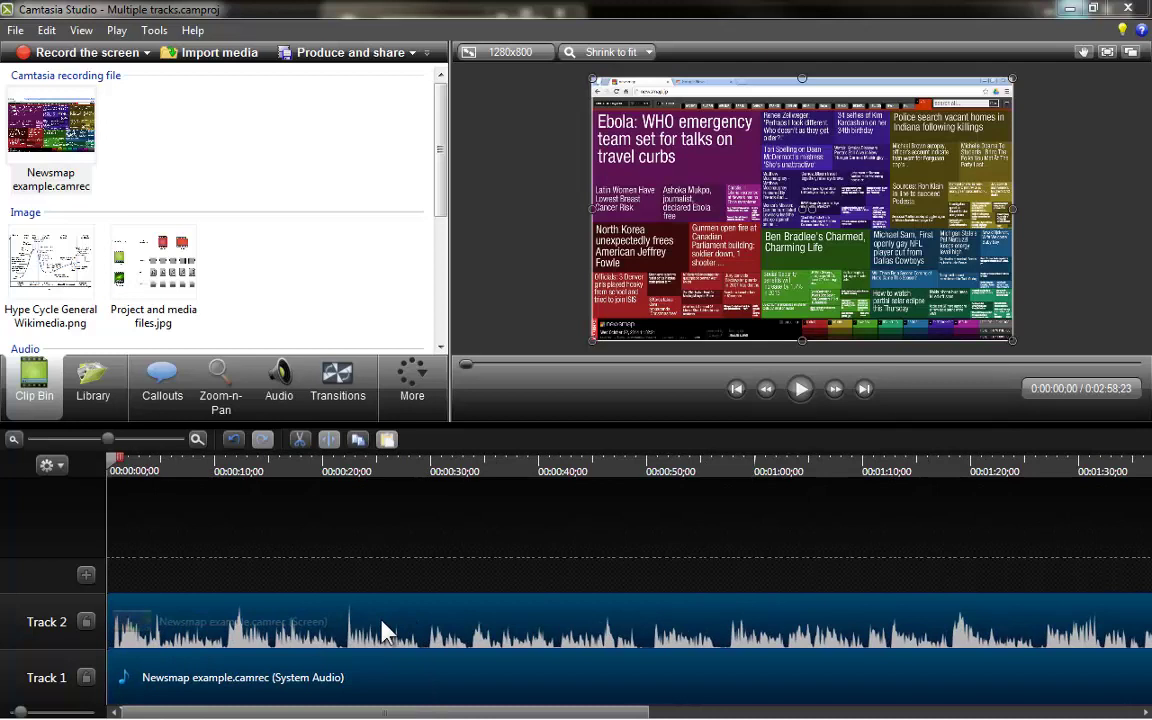
Step: Split the Newsmap video and audio clips at 0:00:21;22
drag(386, 632, 386, 632)
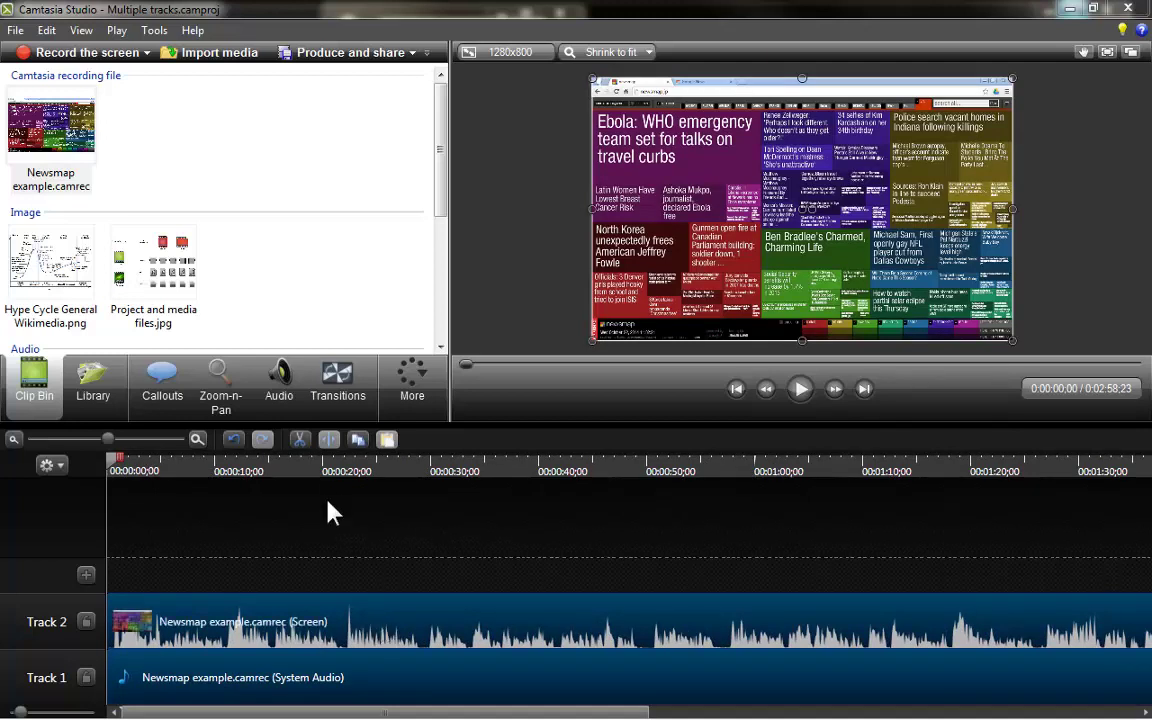
click(344, 469)
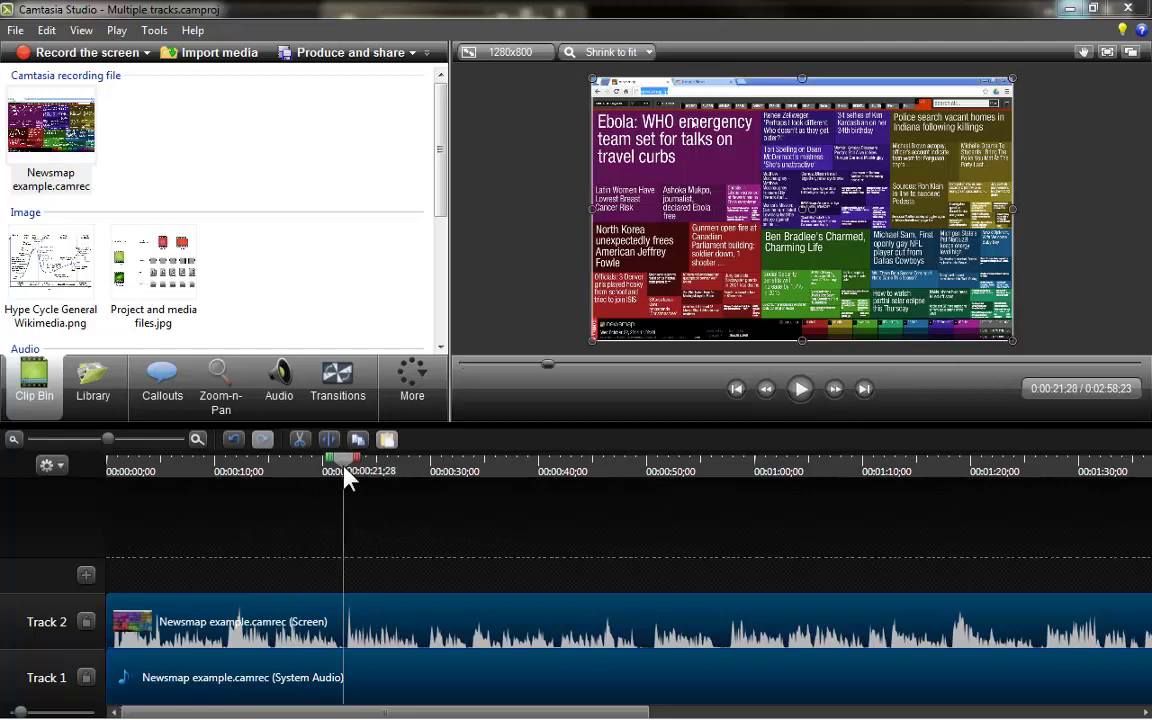
mouse_move(344, 470)
mouse_down()
mouse_move(509, 470)
mouse_move(790, 405)
mouse_move(744, 468)
mouse_up()
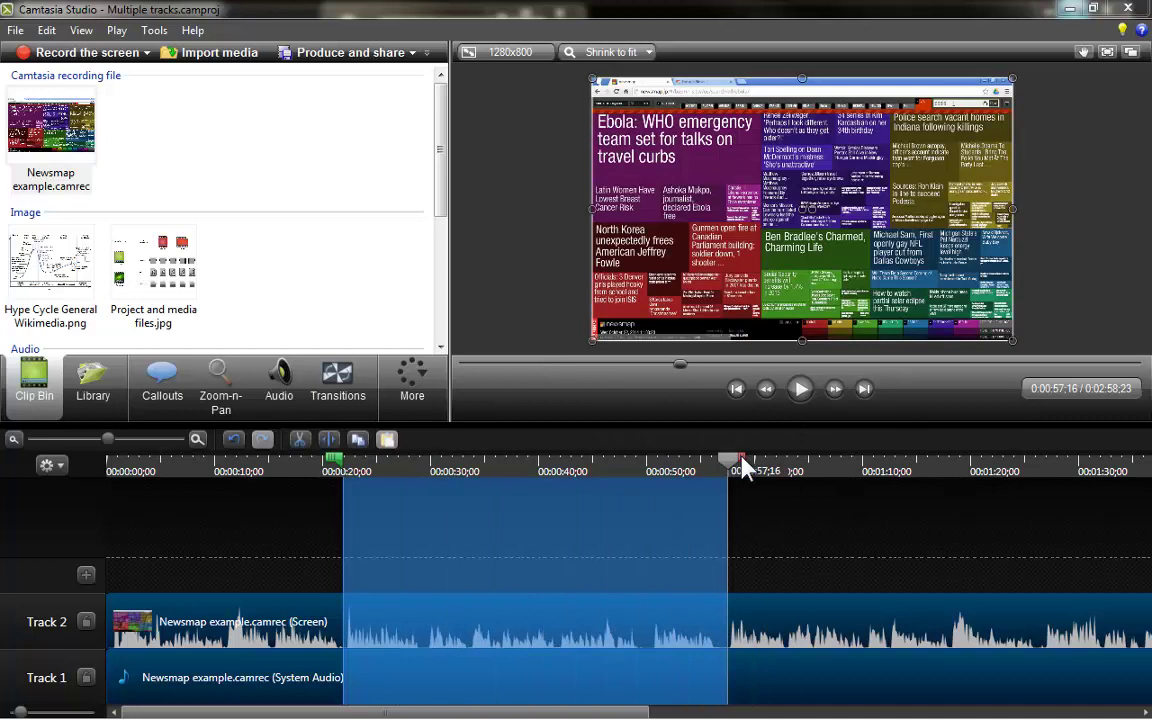
click(812, 694)
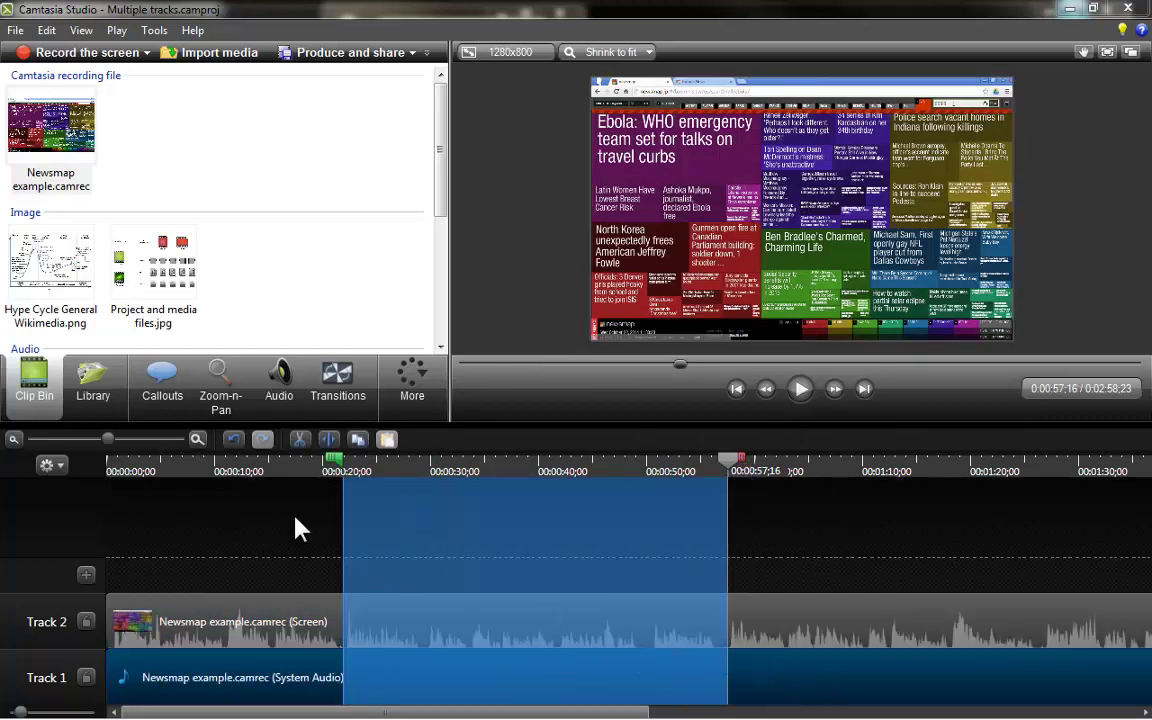
click(288, 528)
click(465, 472)
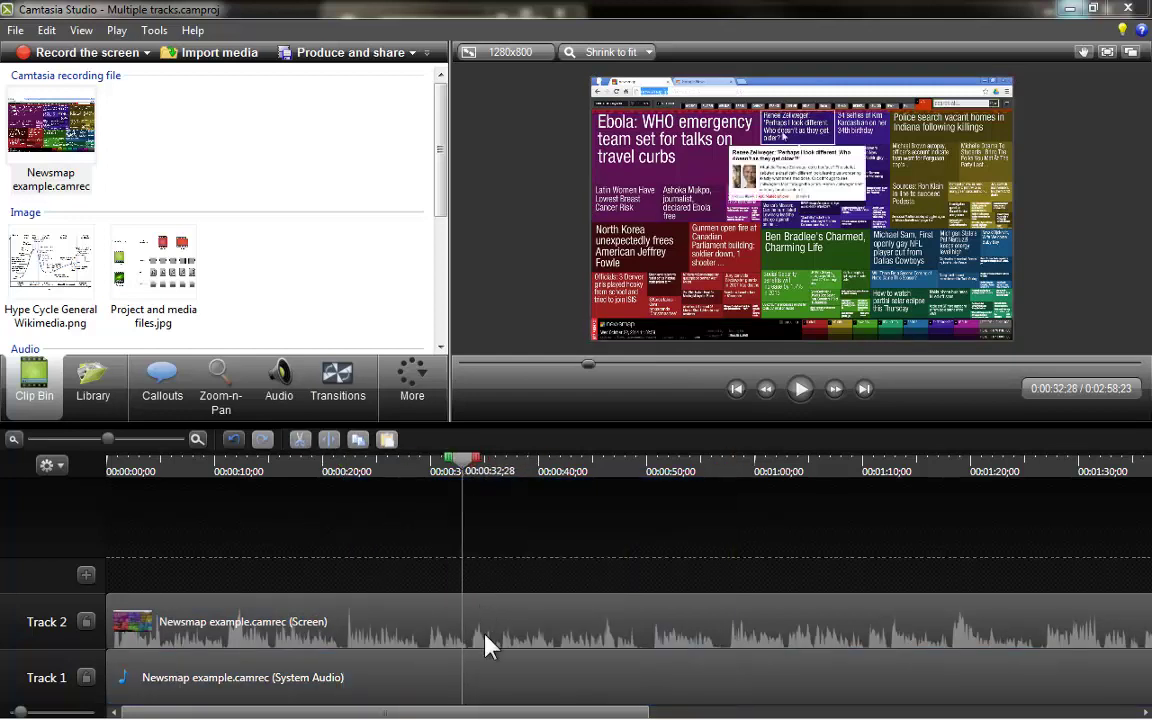
click(342, 468)
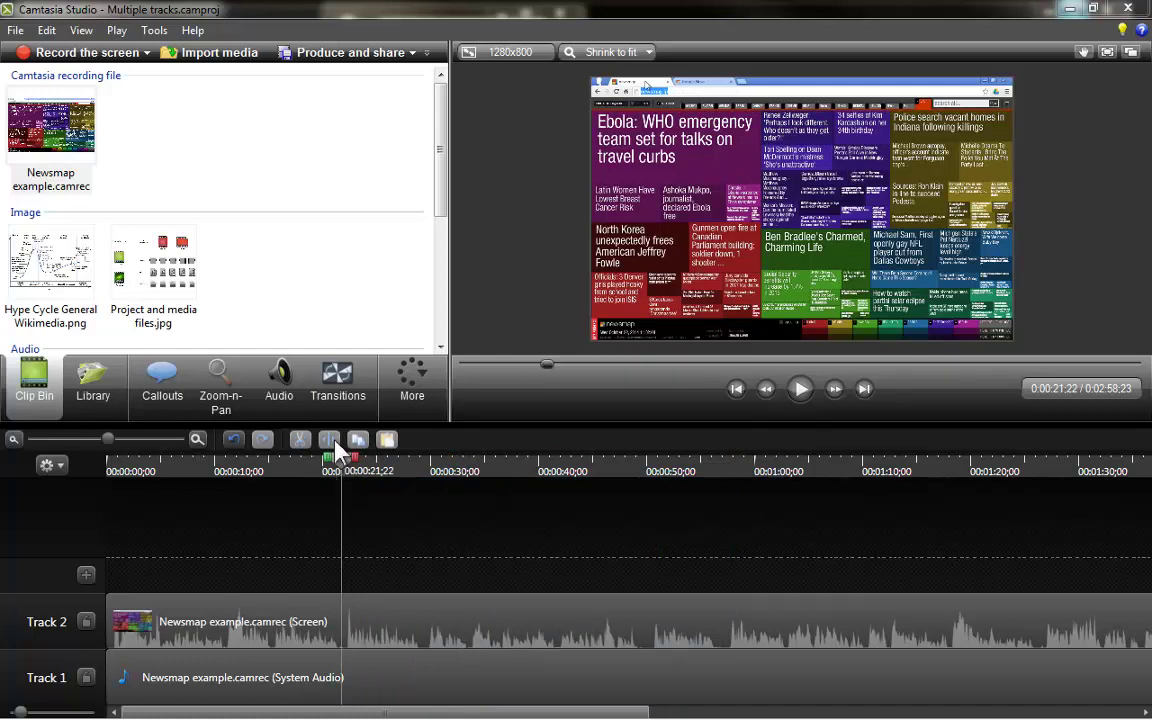
click(399, 617)
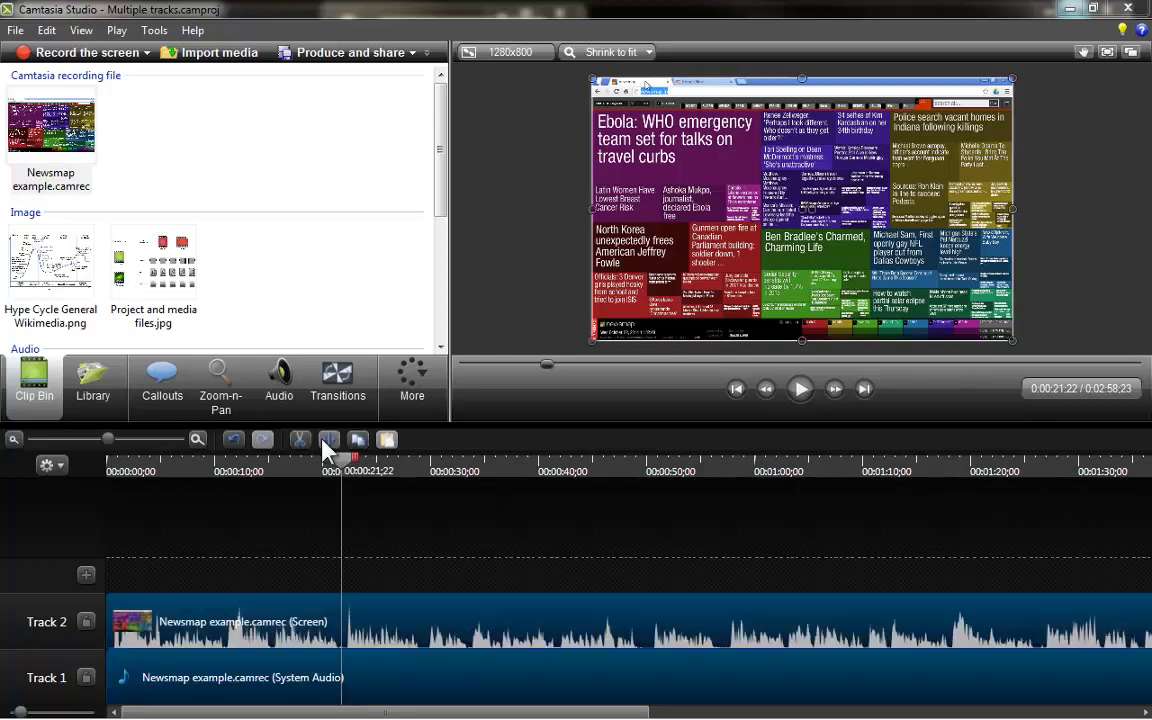
click(325, 441)
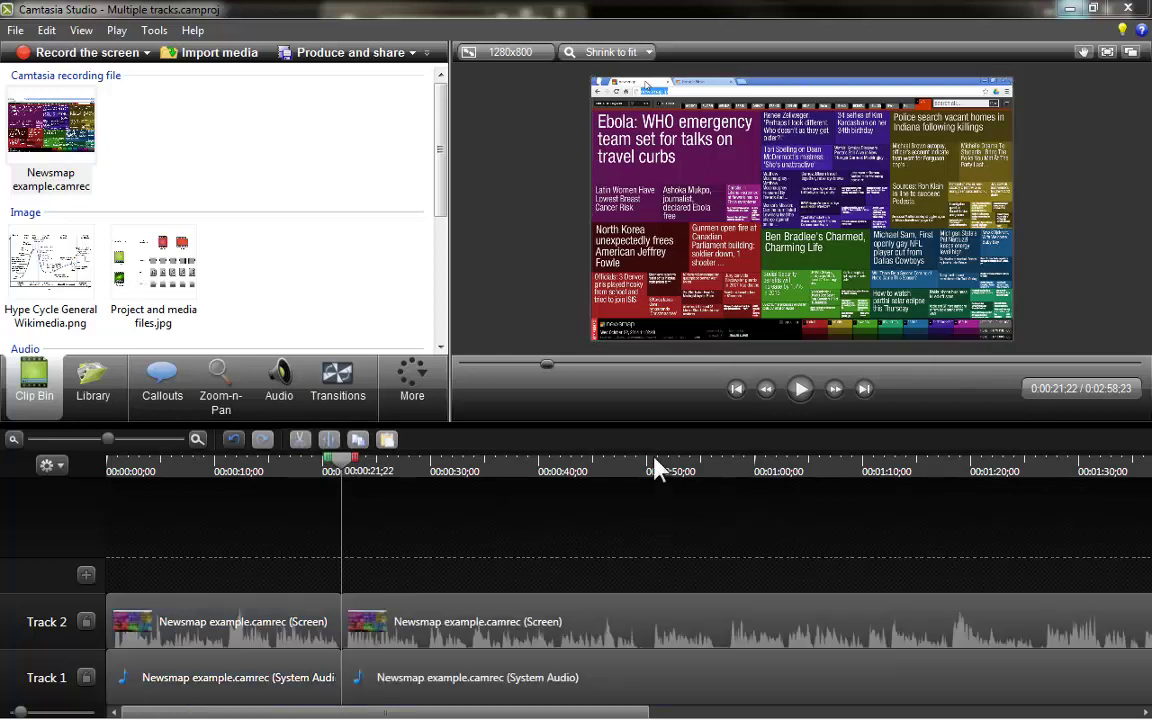
Step: Set the playhead to 0:00:49;25 and select the second video and audio clips
click(652, 471)
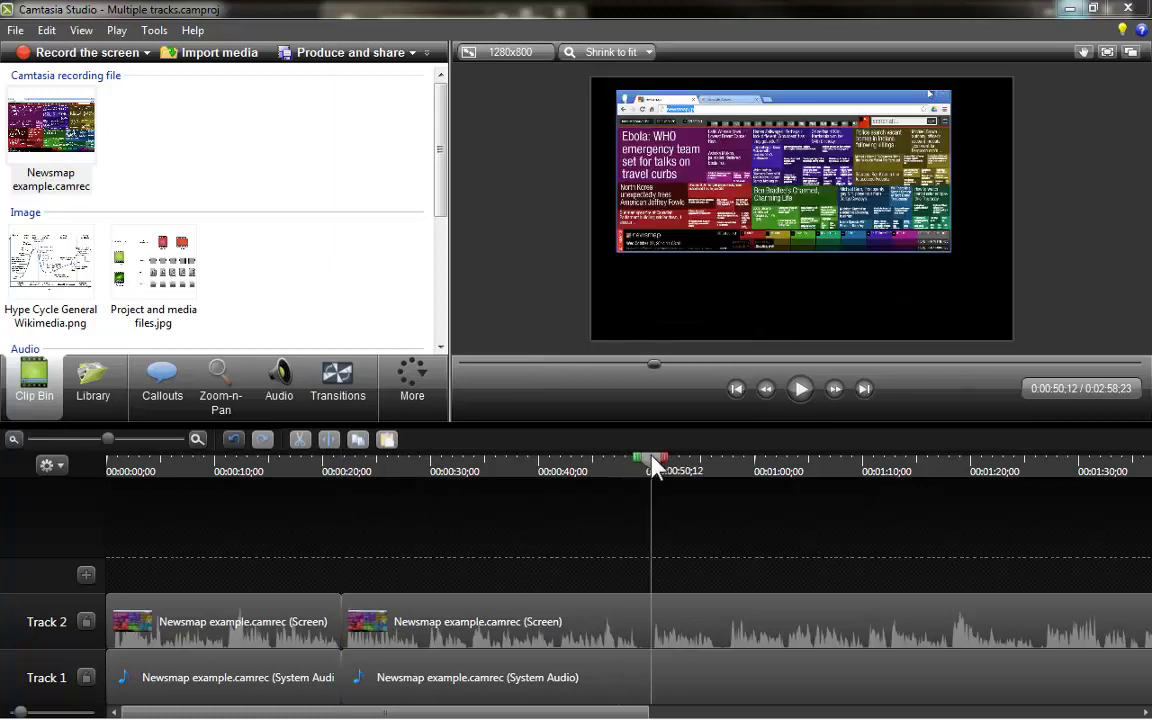
drag(655, 465, 648, 468)
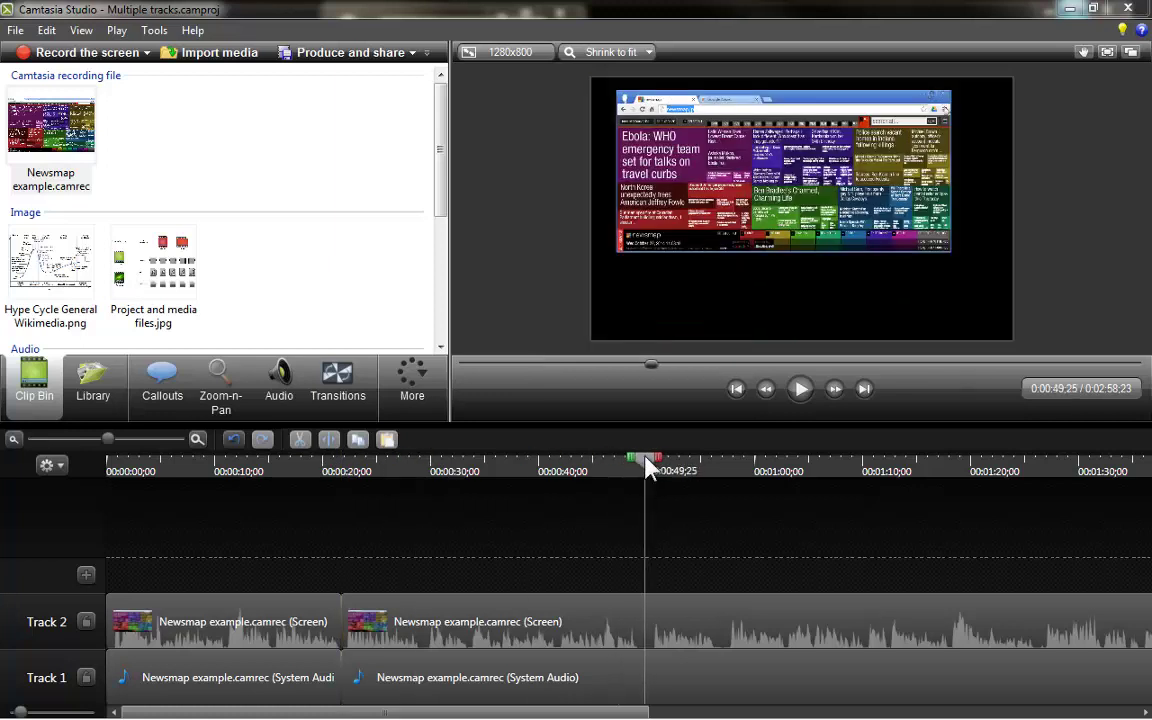
click(555, 625)
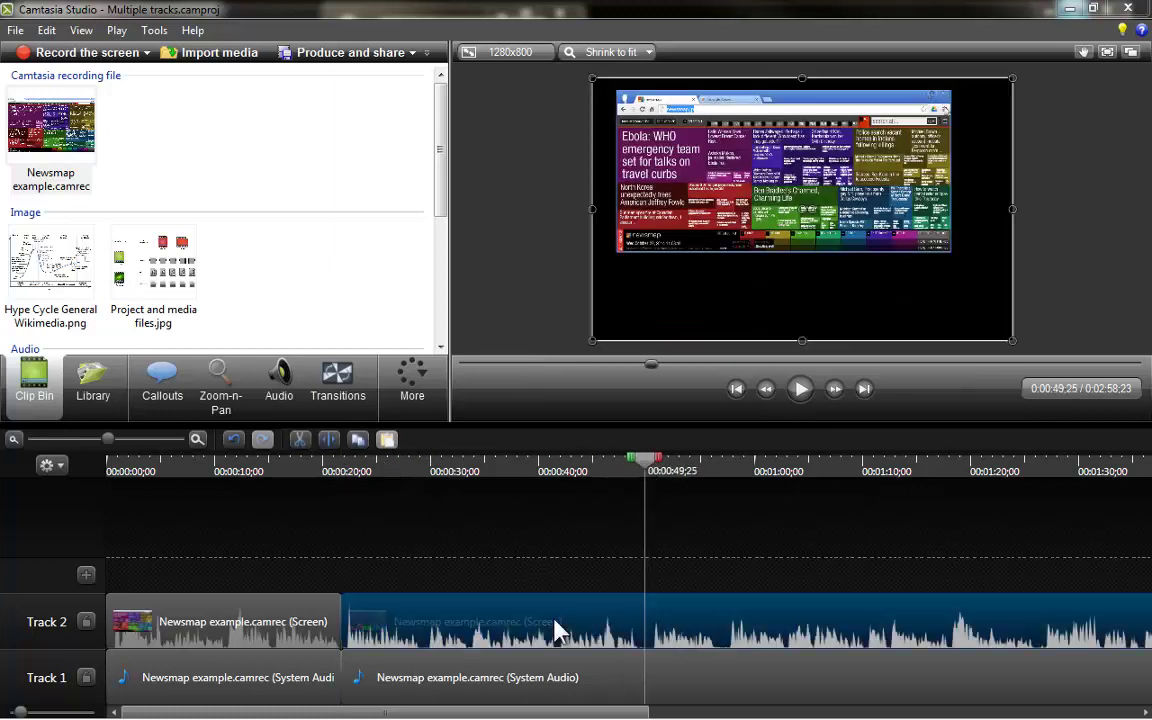
ctrl+click(573, 689)
Step: Split at 0:00:49;25, delete the middle audio clip, and move its video onto Track 3
click(325, 442)
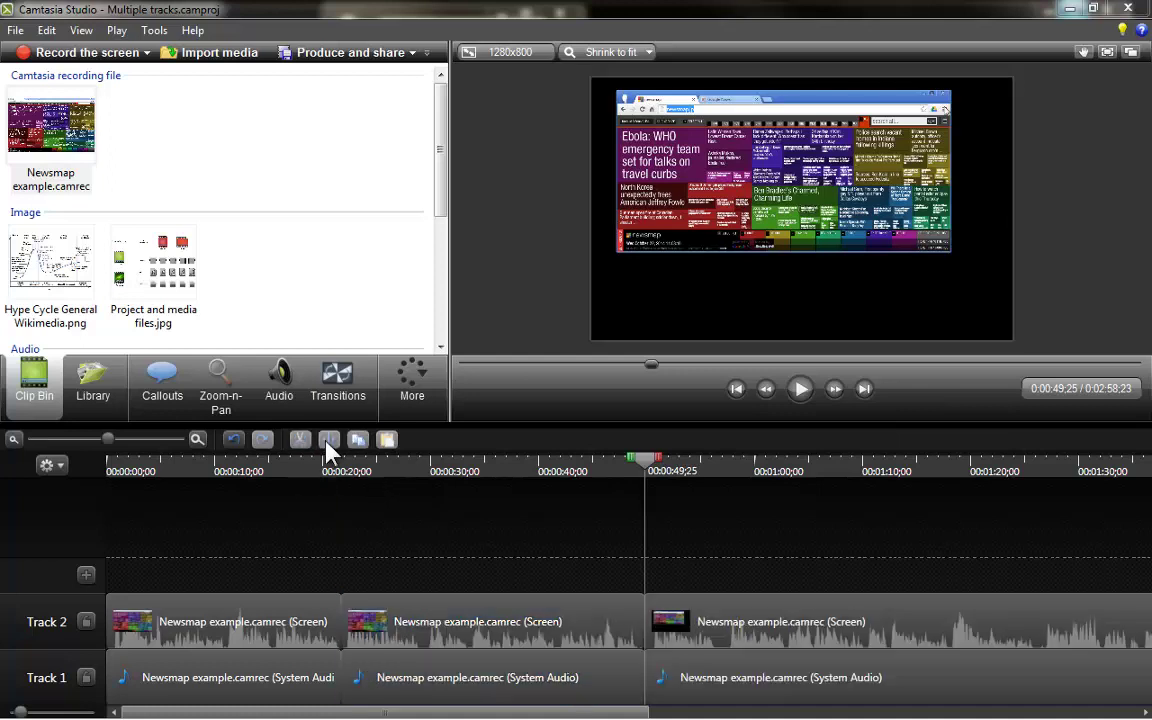
click(558, 690)
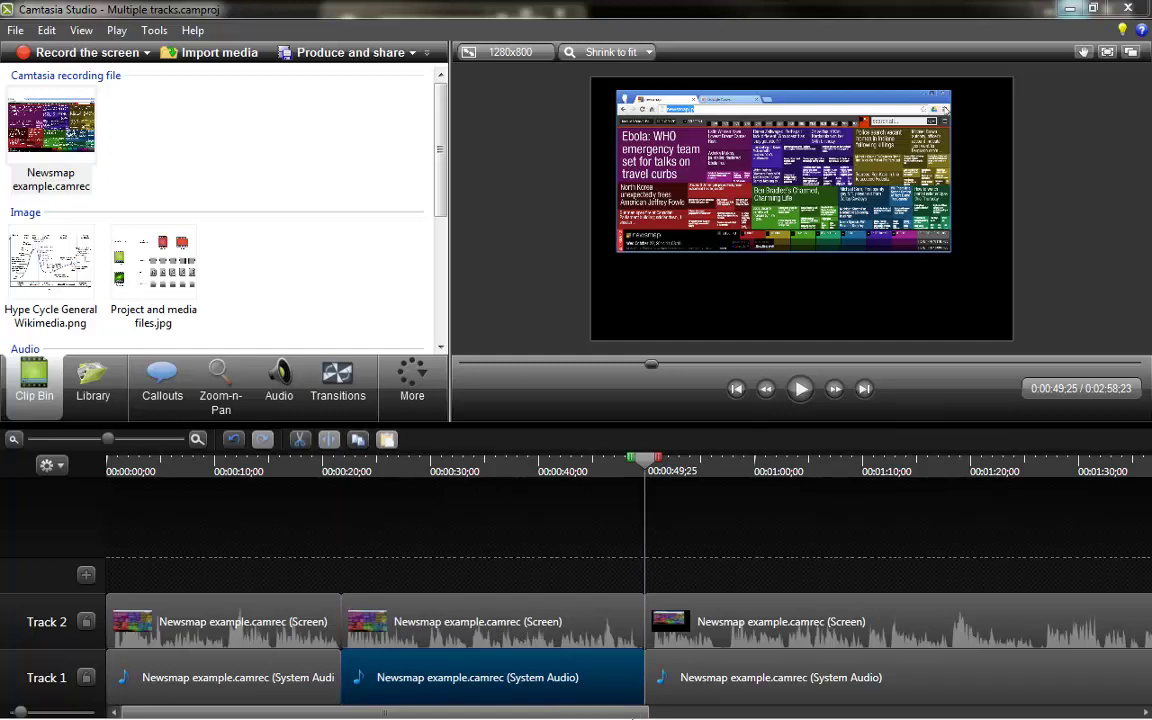
key(Delete)
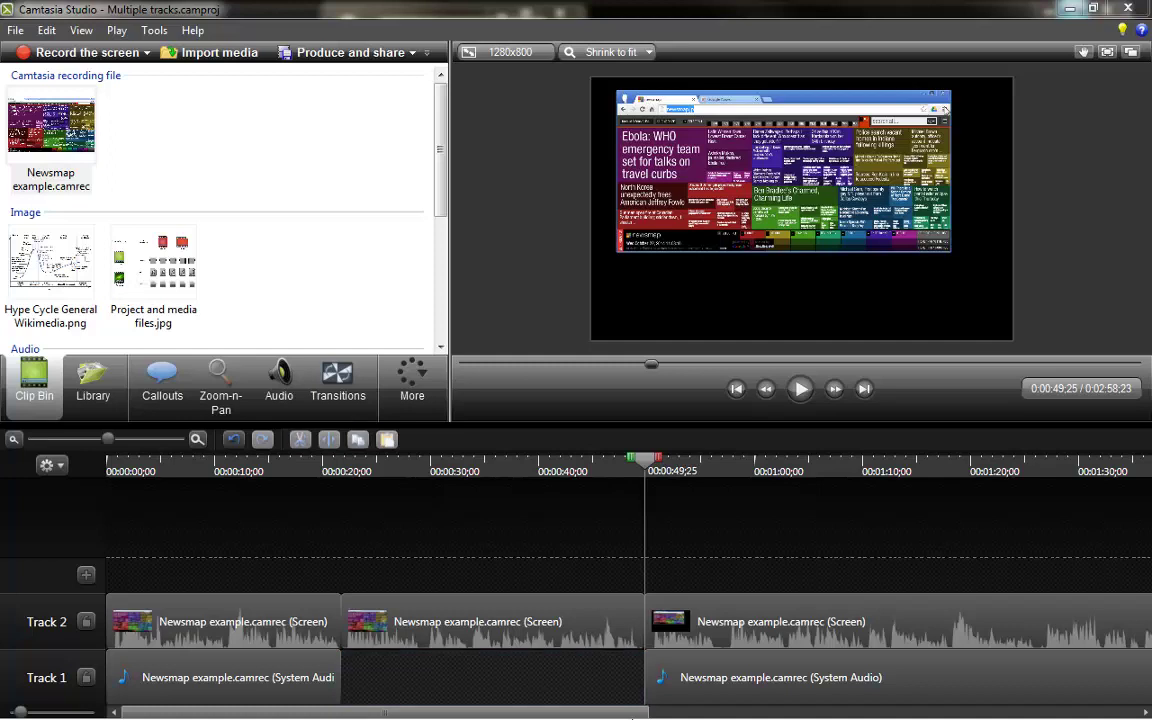
click(470, 642)
drag(470, 642, 841, 558)
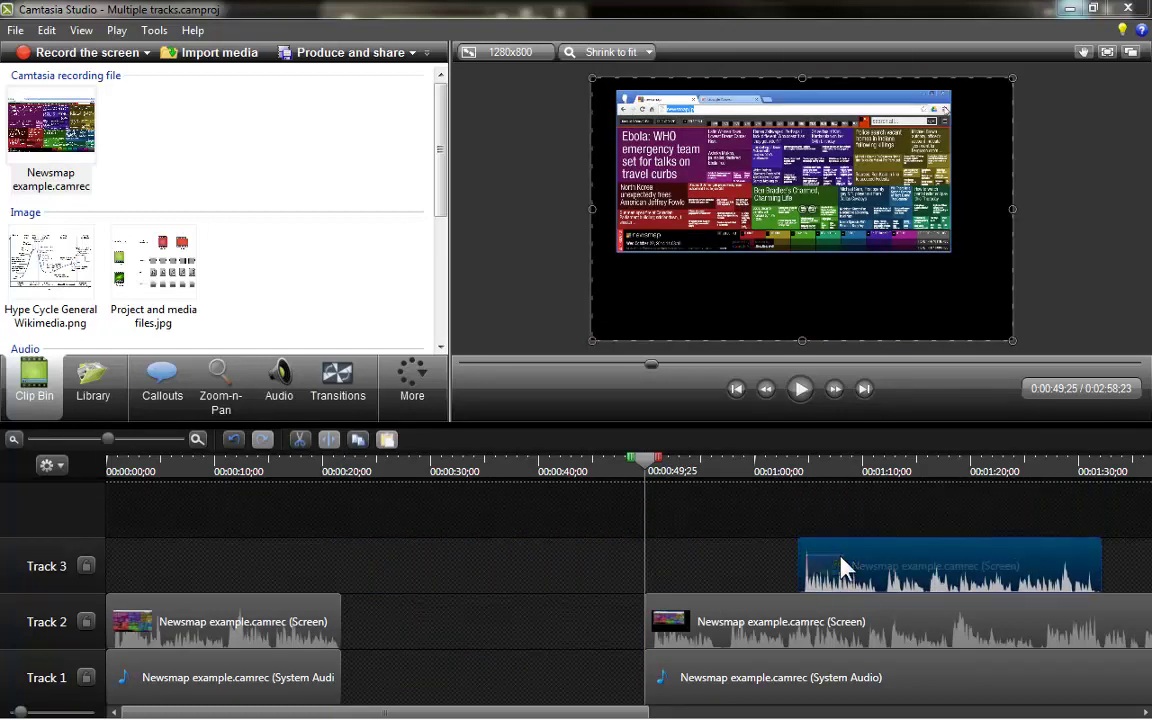
Step: Slide the later Newsmap video and audio clips left to close the gap
click(774, 640)
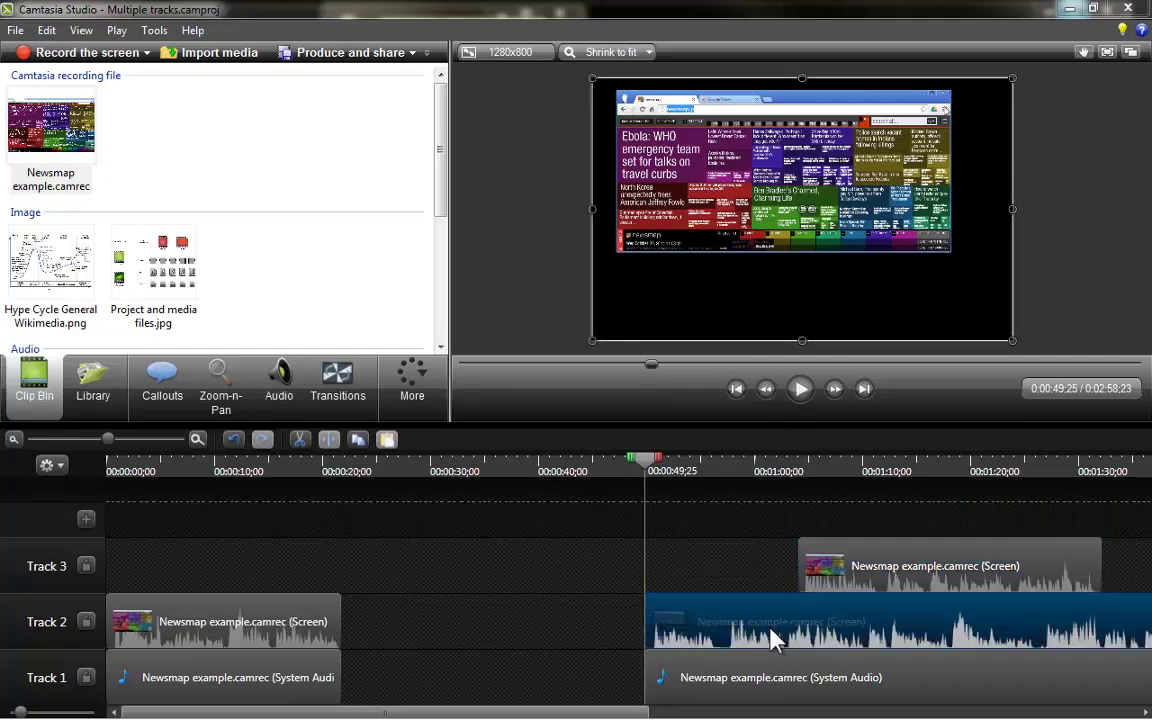
ctrl+click(786, 692)
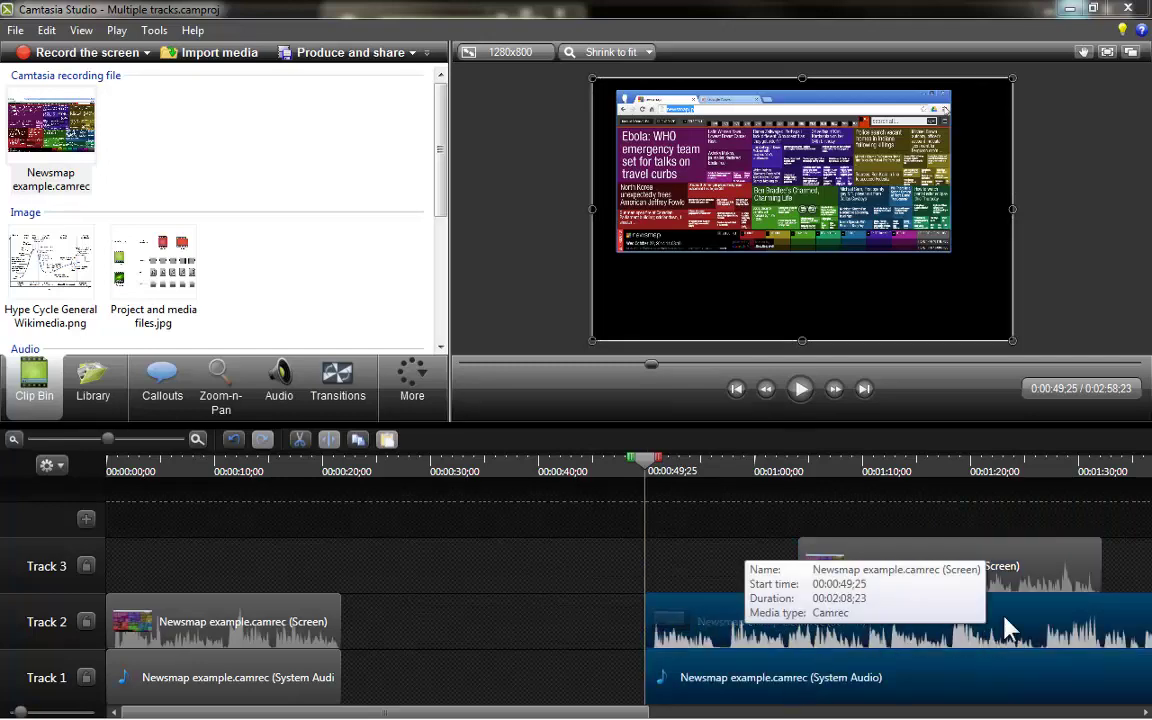
drag(1020, 632, 710, 648)
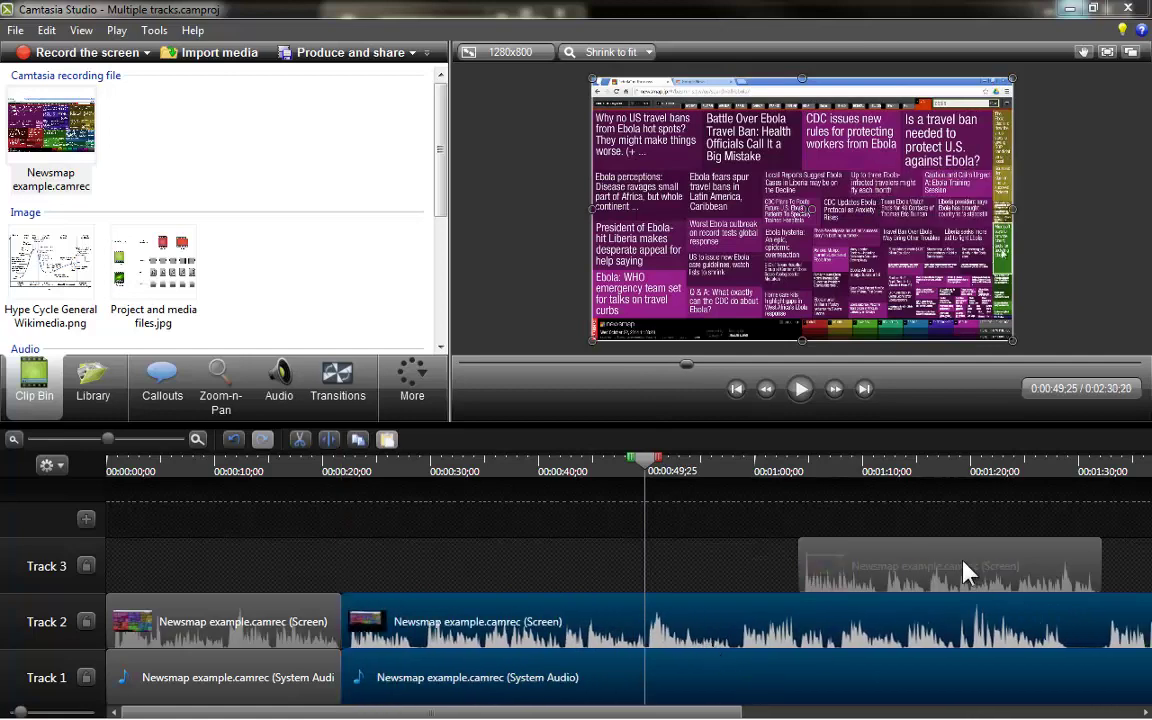
drag(888, 573, 956, 581)
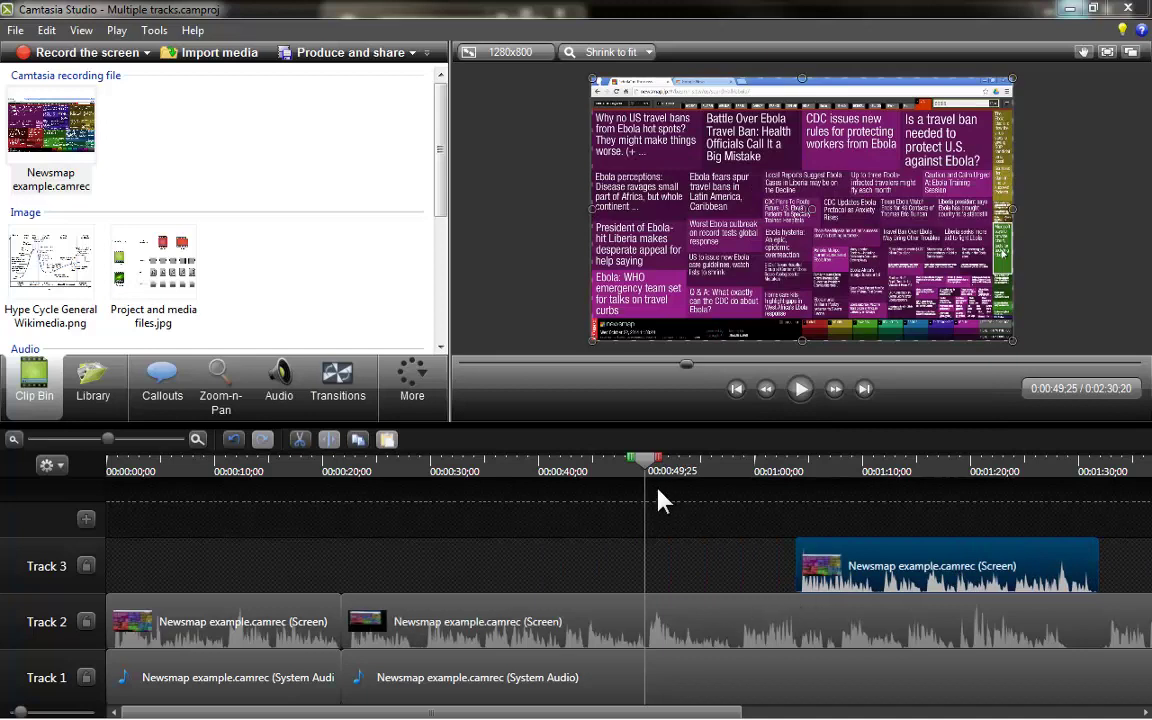
Step: Split the Track 2 clips at 0:00:58;02 and push the later pieces far right
drag(645, 470, 735, 478)
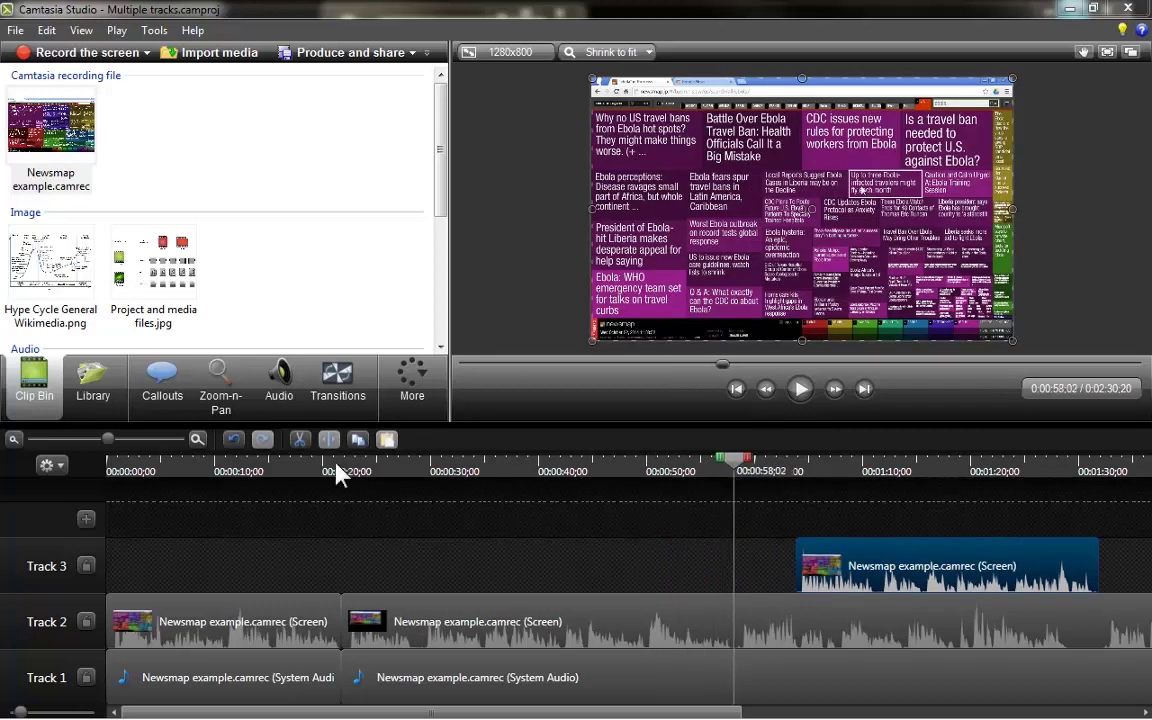
click(645, 630)
ctrl+click(707, 694)
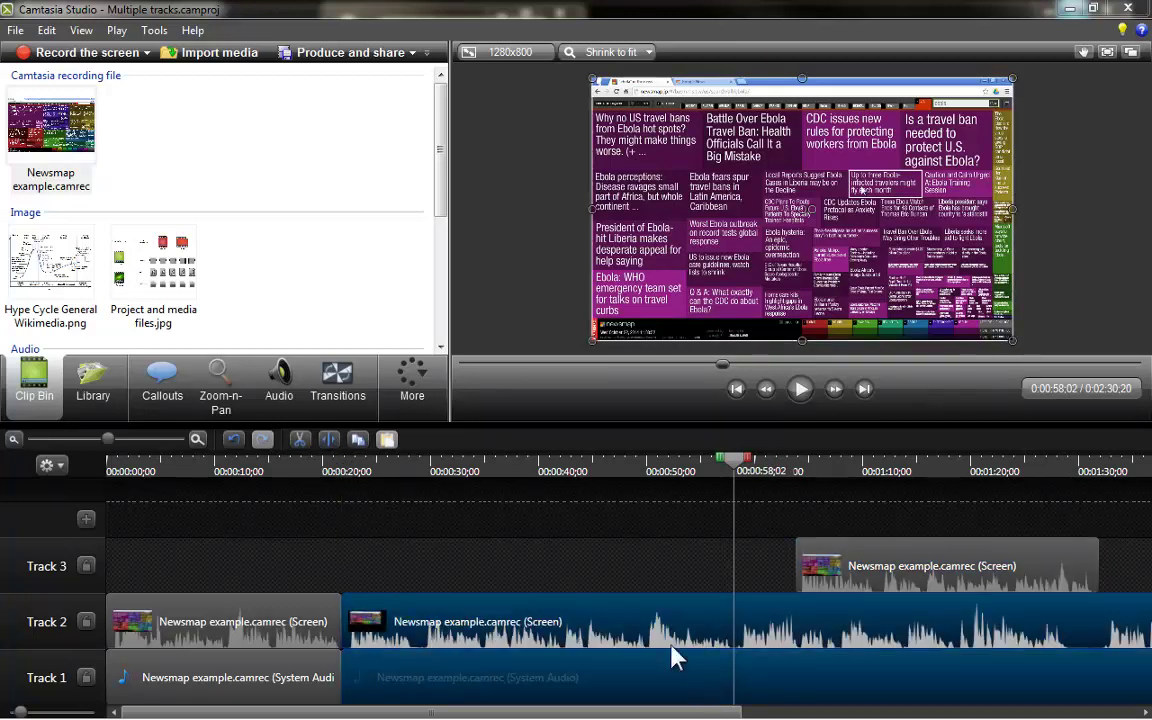
click(326, 441)
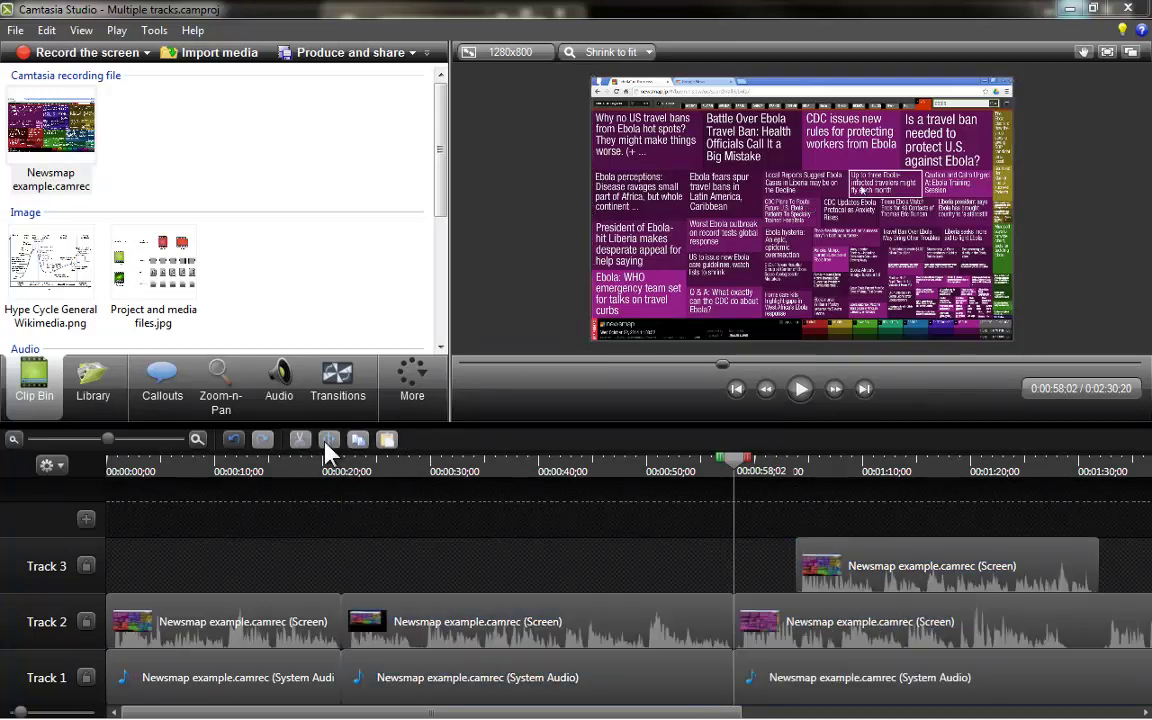
click(860, 625)
ctrl+click(874, 686)
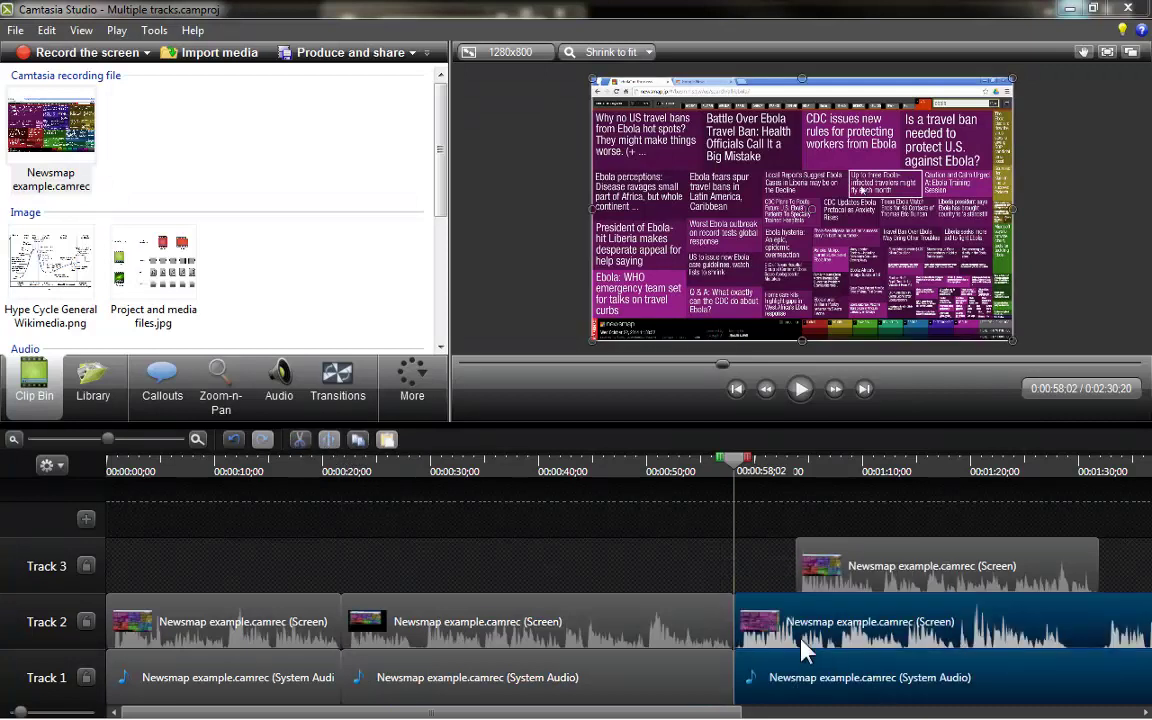
drag(912, 640, 1150, 635)
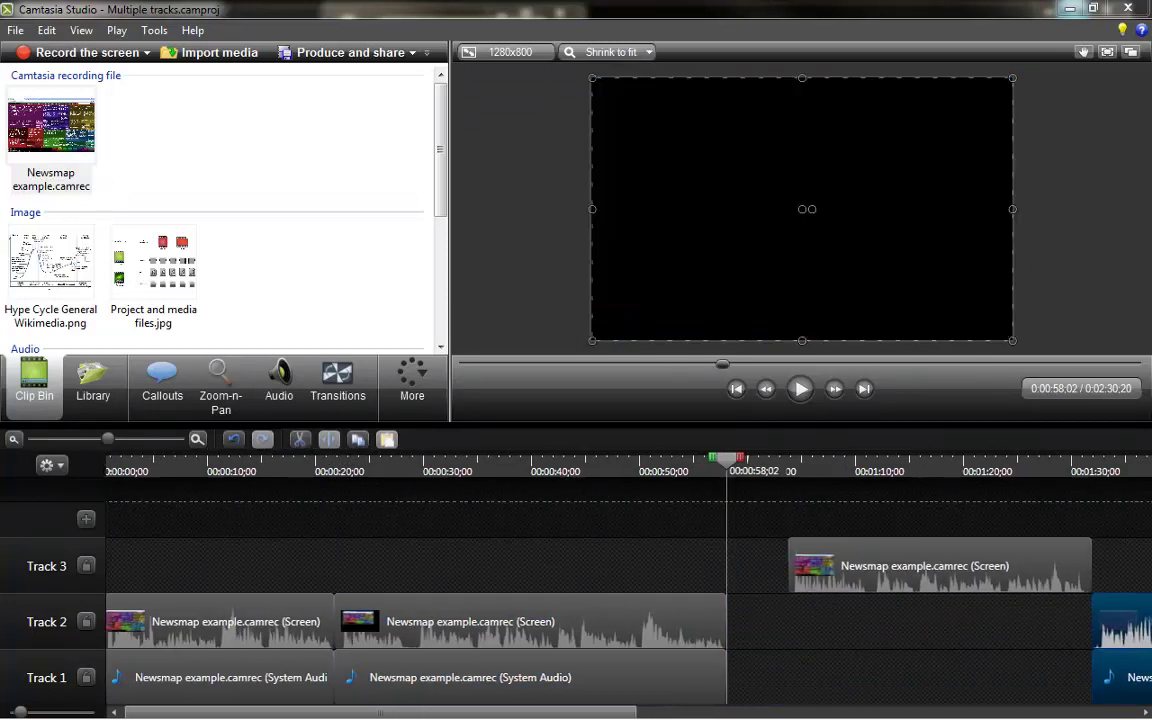
Step: Place the silent Track 3 clip onto Track 2 at 0:00:58;02
click(908, 572)
drag(912, 575, 852, 627)
click(1118, 672)
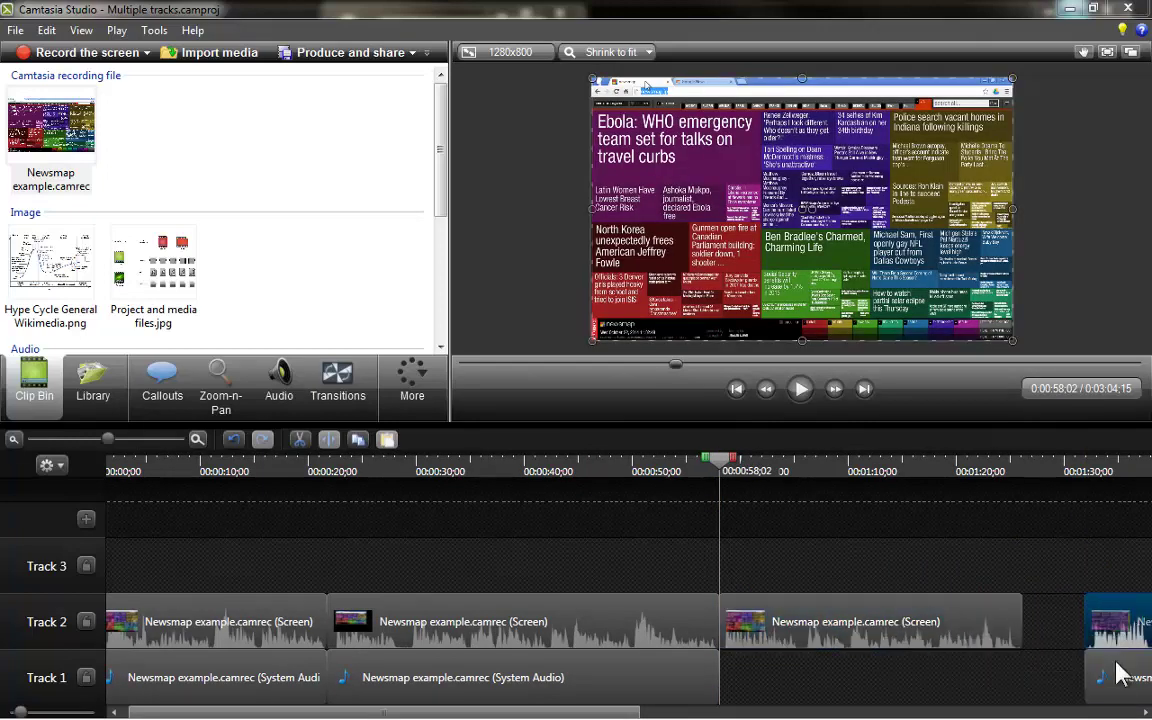
drag(1116, 622, 1062, 622)
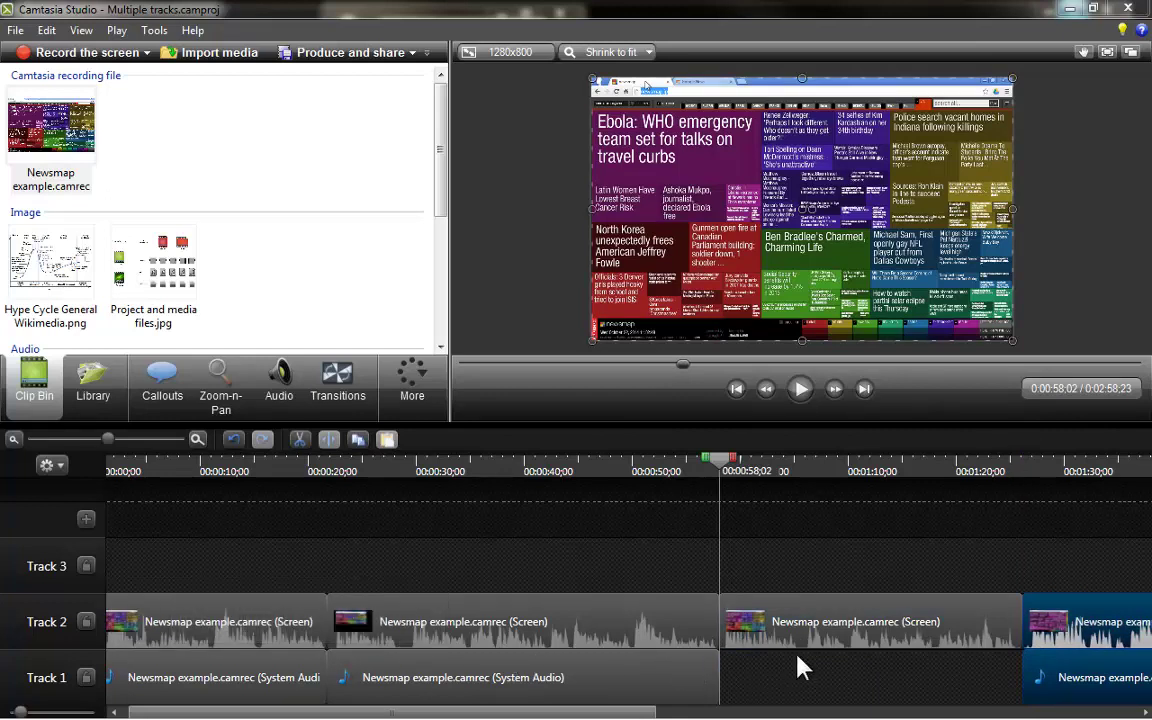
click(809, 636)
mouse_move(843, 622)
mouse_down()
mouse_move(843, 566)
mouse_move(841, 615)
mouse_up()
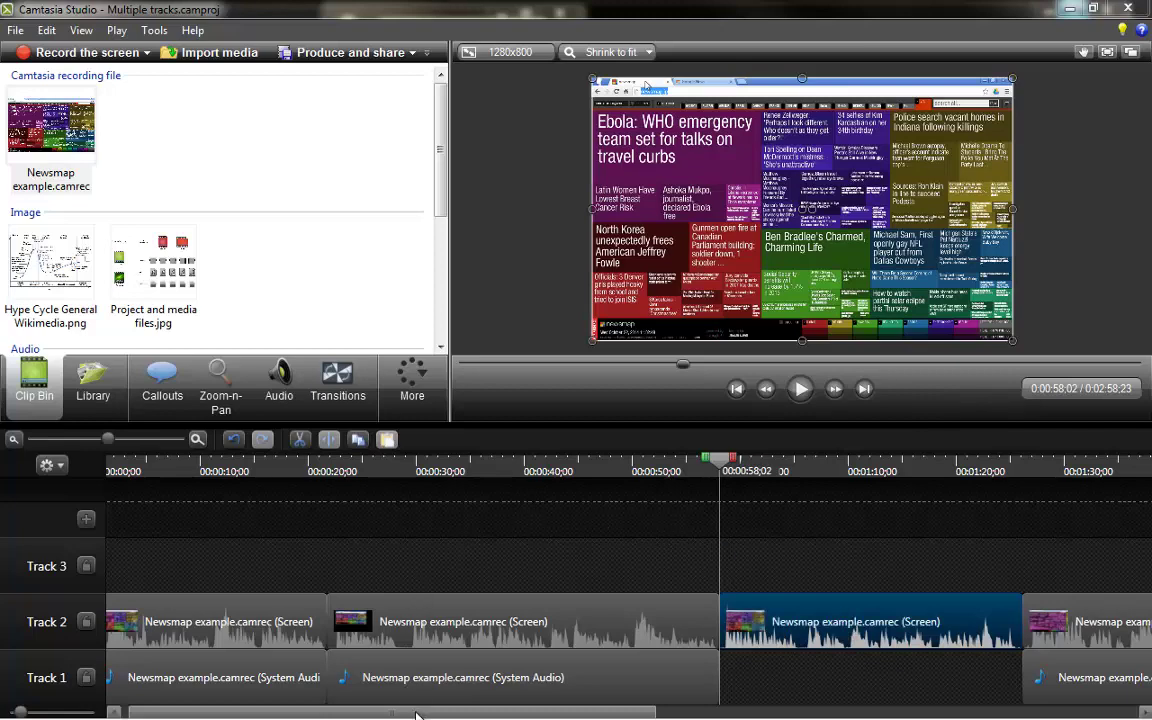
drag(437, 714, 597, 718)
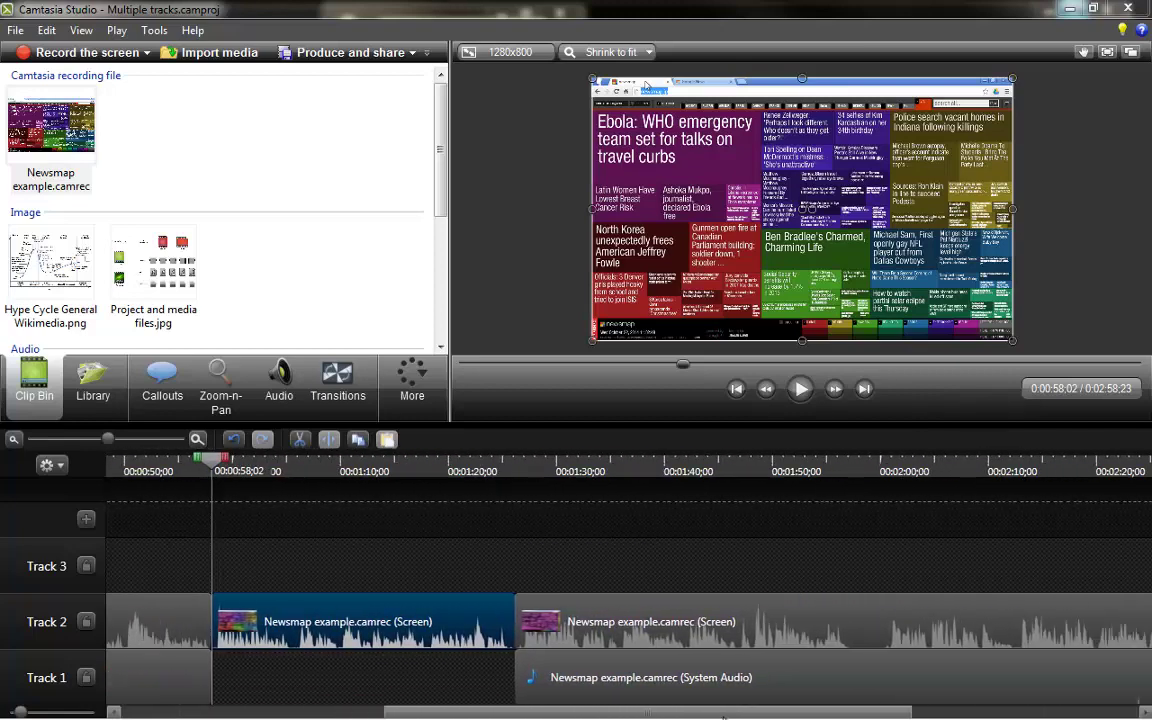
drag(730, 716, 1004, 716)
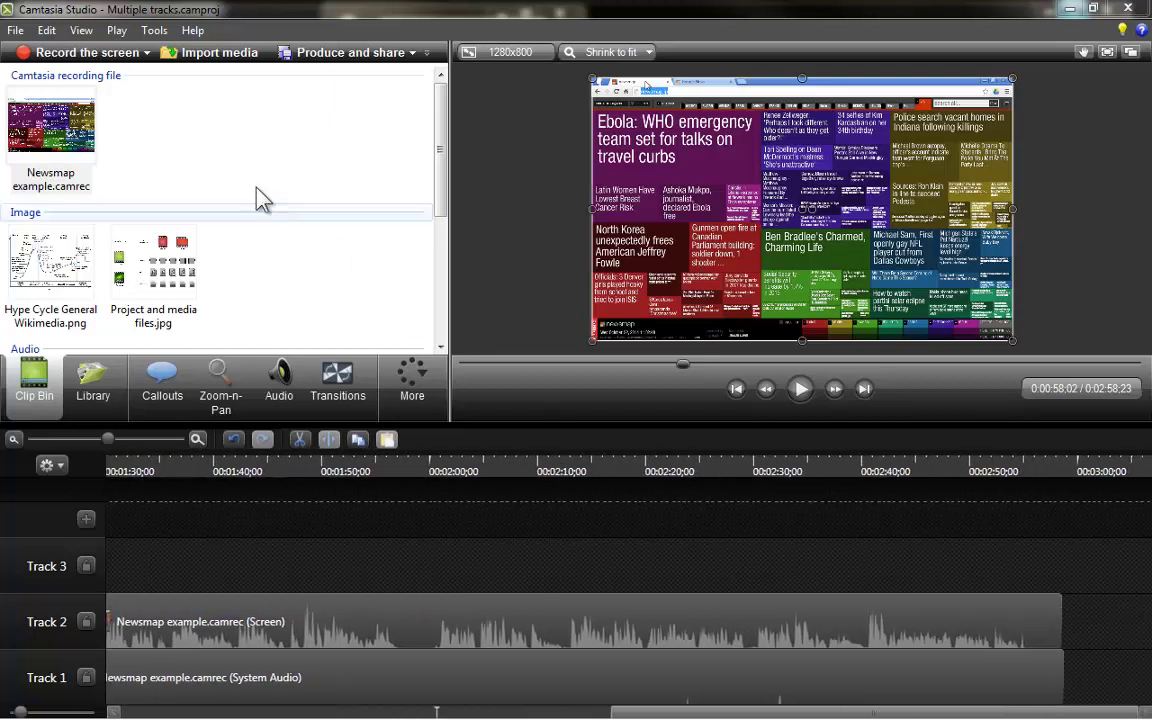
click(55, 118)
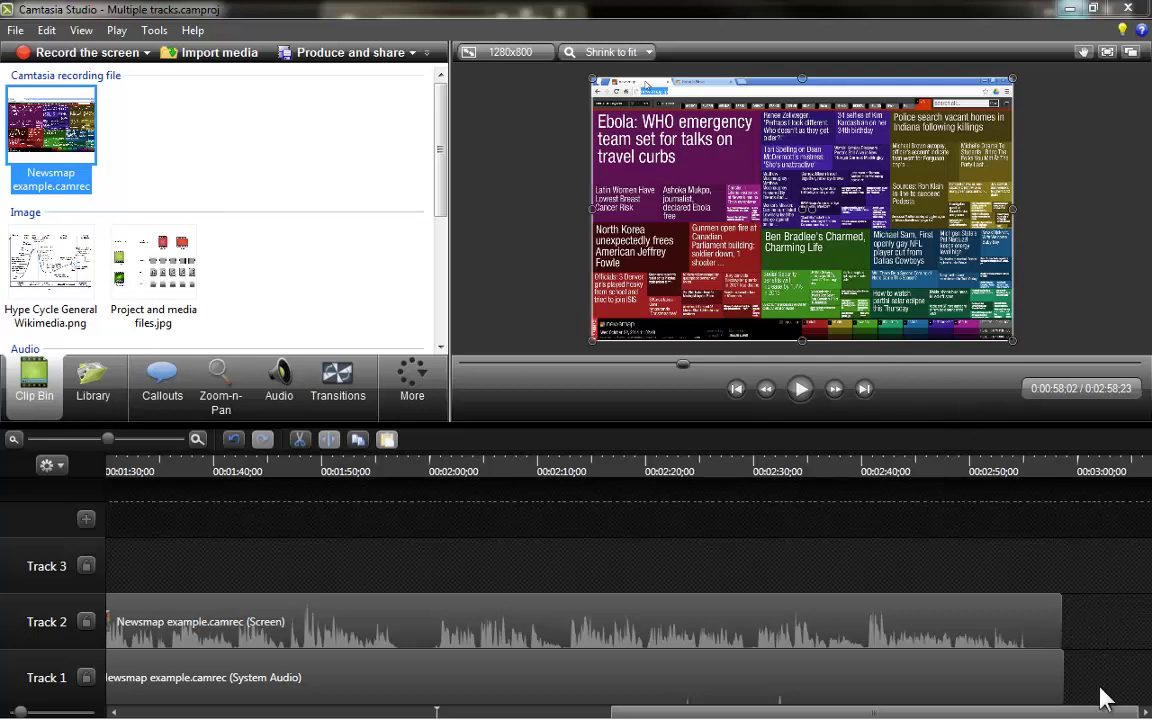
Step: Butt Library Front Hall.mp4 against the Newsmap clip's end on Track 2 and scrub the join
drag(442, 118, 442, 280)
click(52, 275)
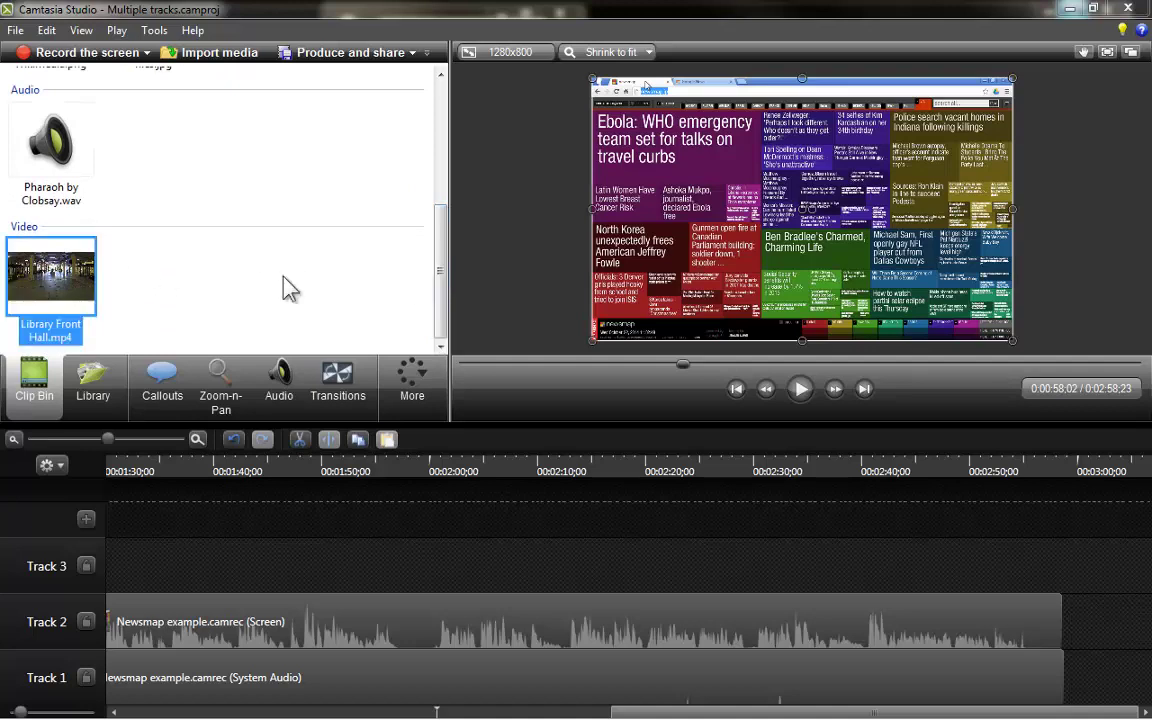
drag(288, 287, 1066, 632)
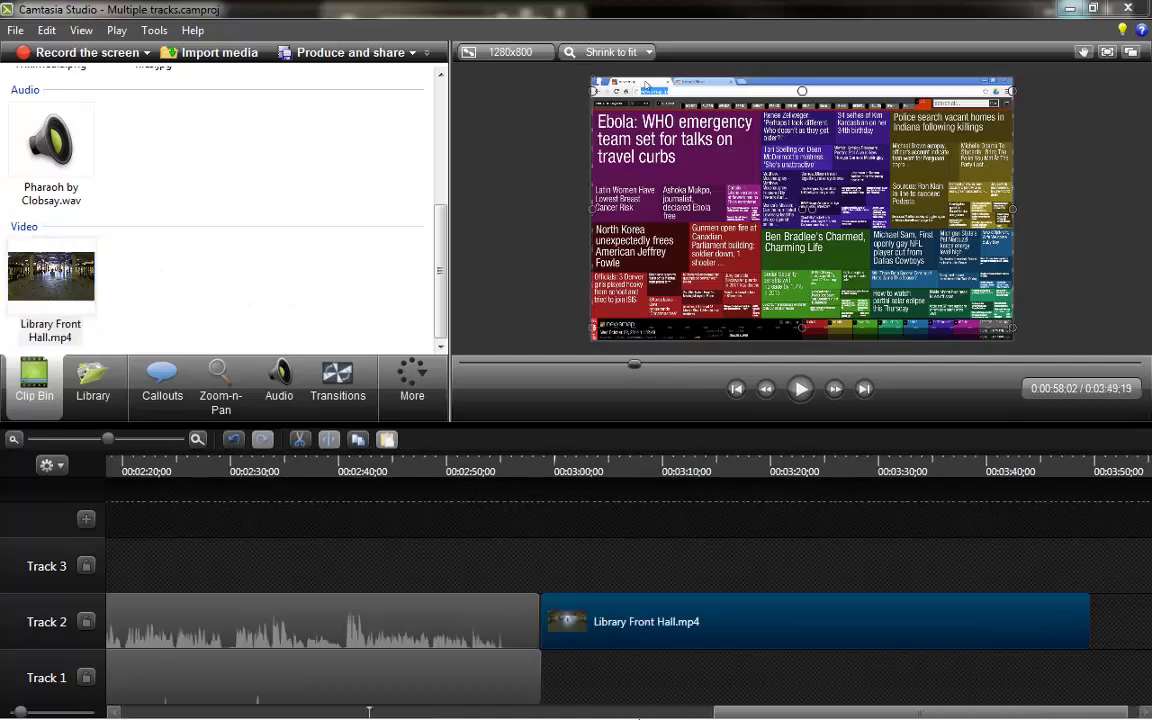
drag(630, 620, 625, 622)
click(432, 468)
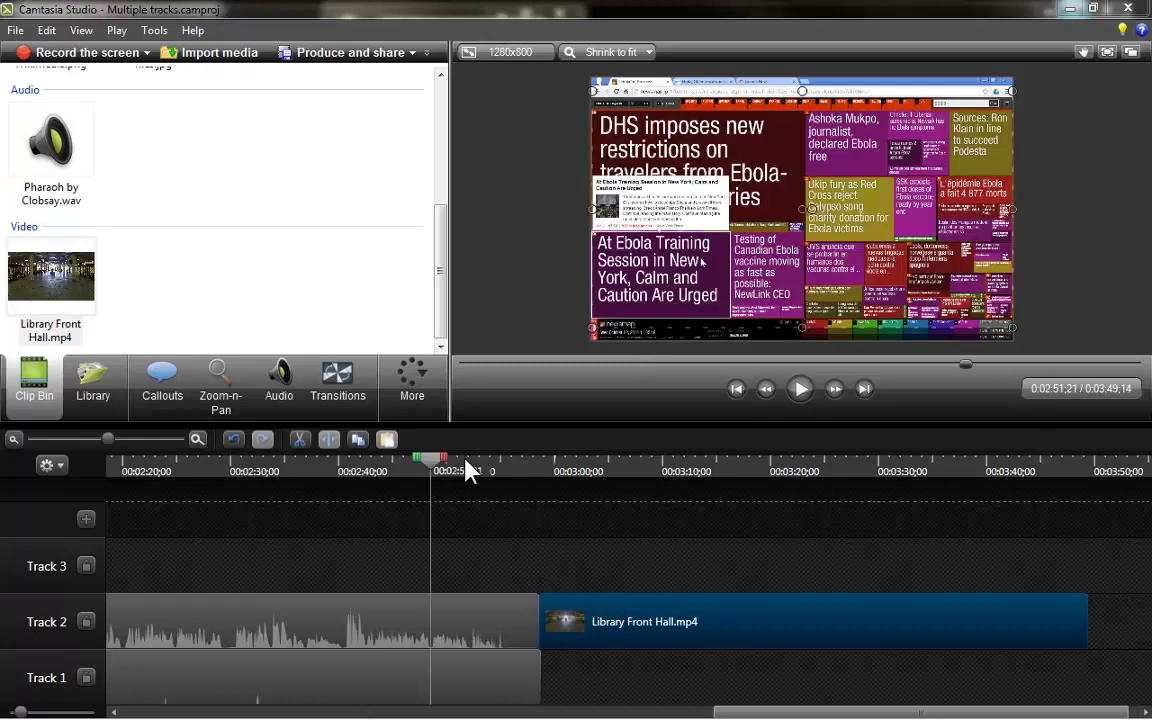
drag(424, 470, 936, 506)
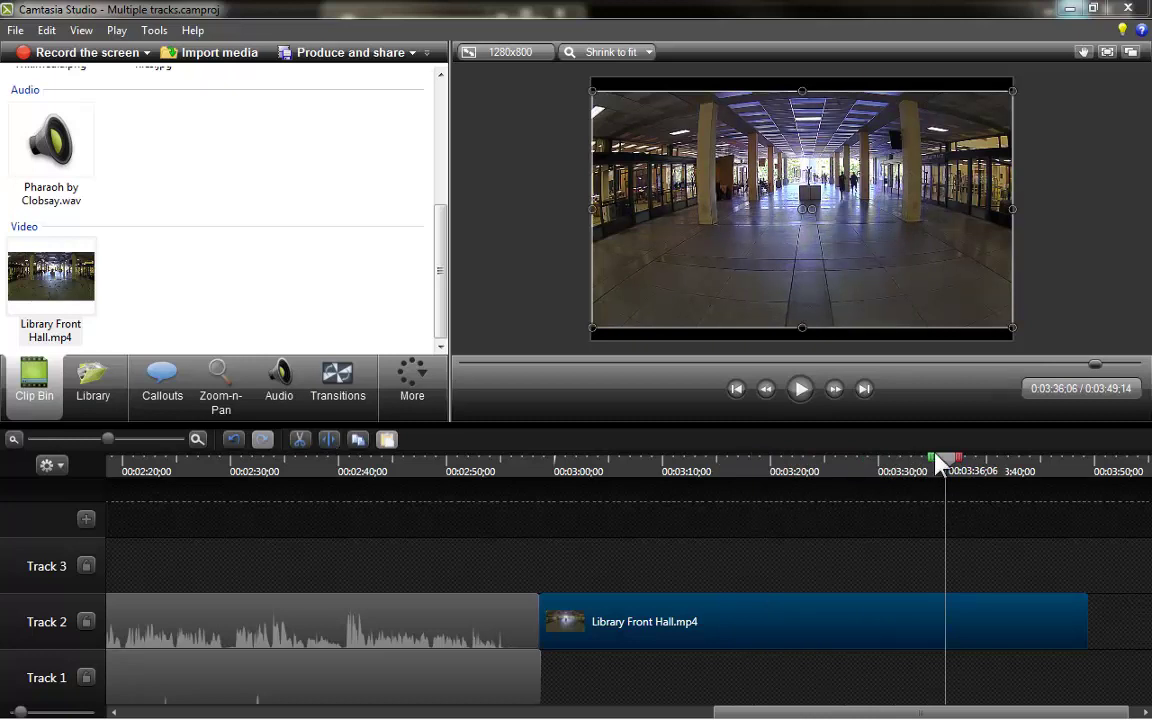
Step: Enlarge the preview area and play back the Library Front Hall footage after the Newsmap clip
click(389, 470)
click(418, 624)
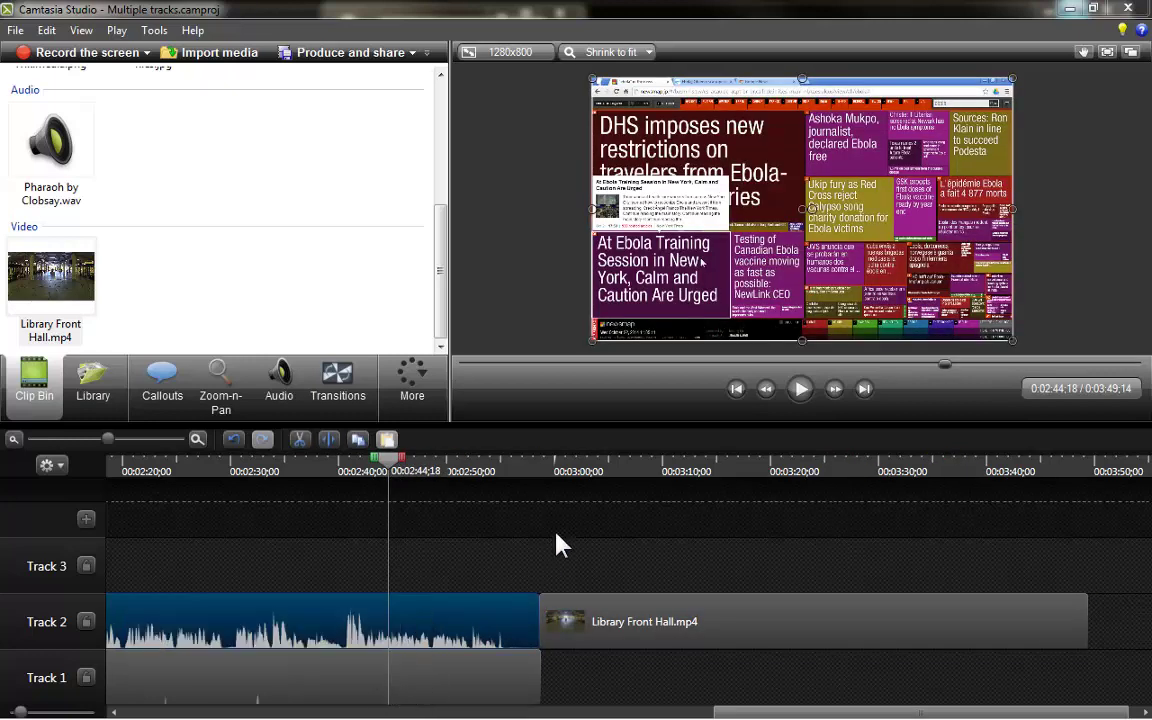
click(628, 480)
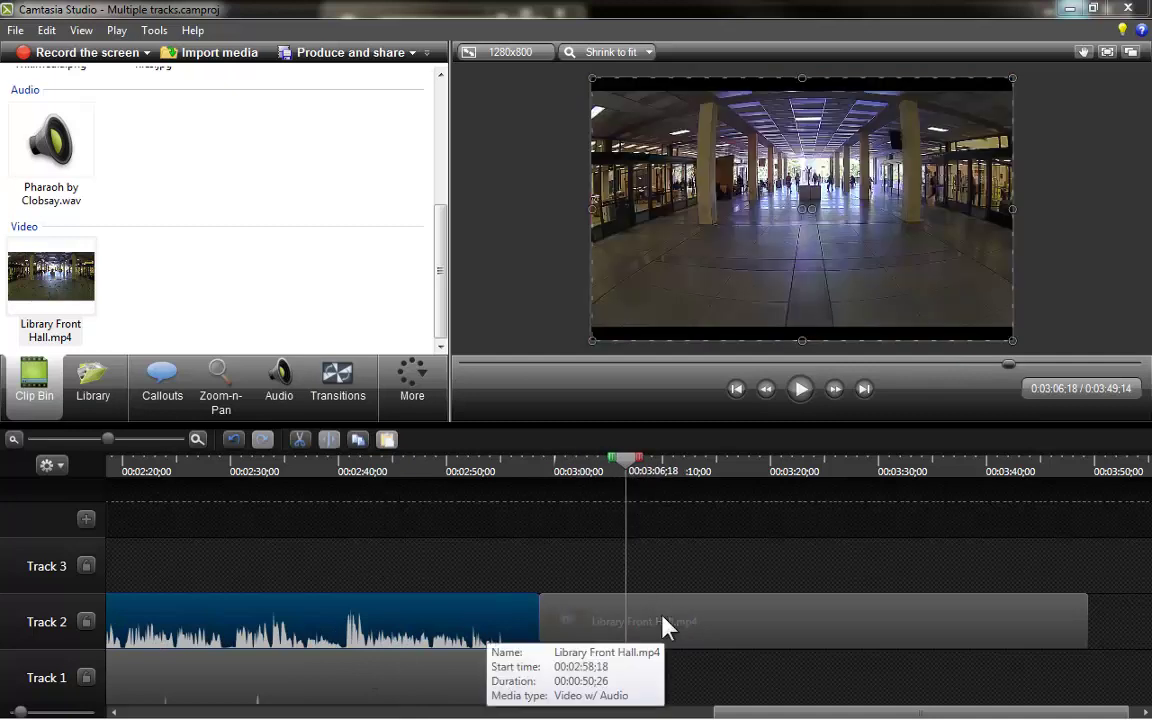
click(664, 623)
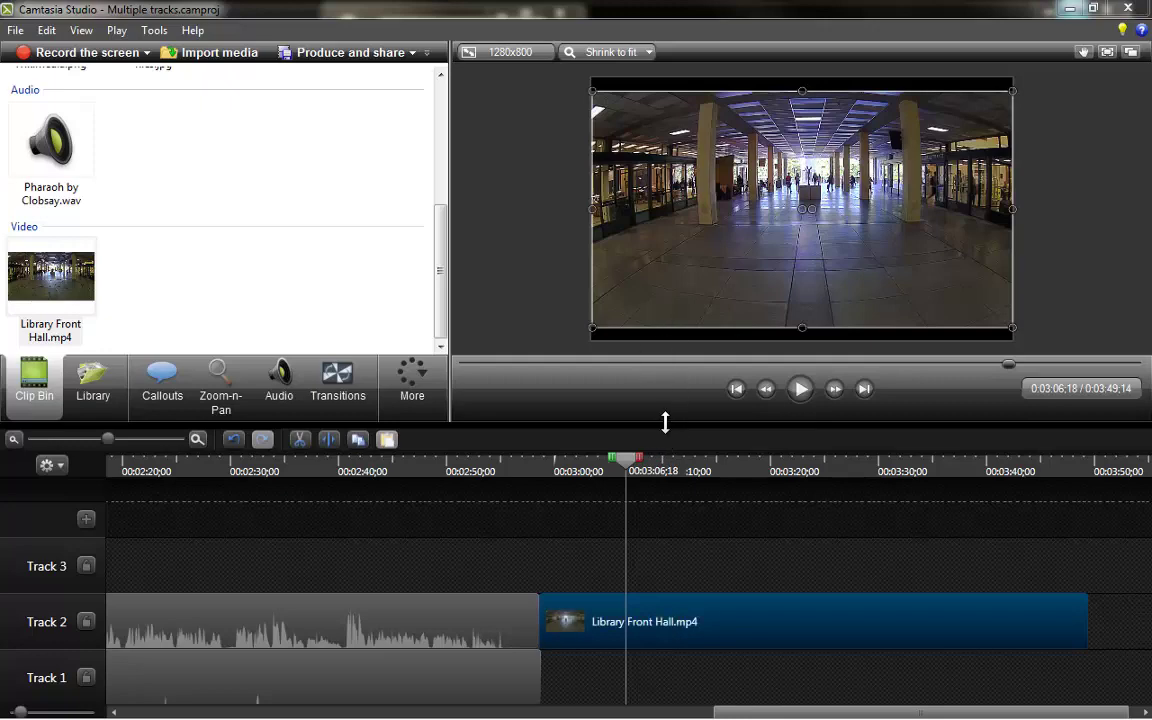
drag(666, 419, 676, 581)
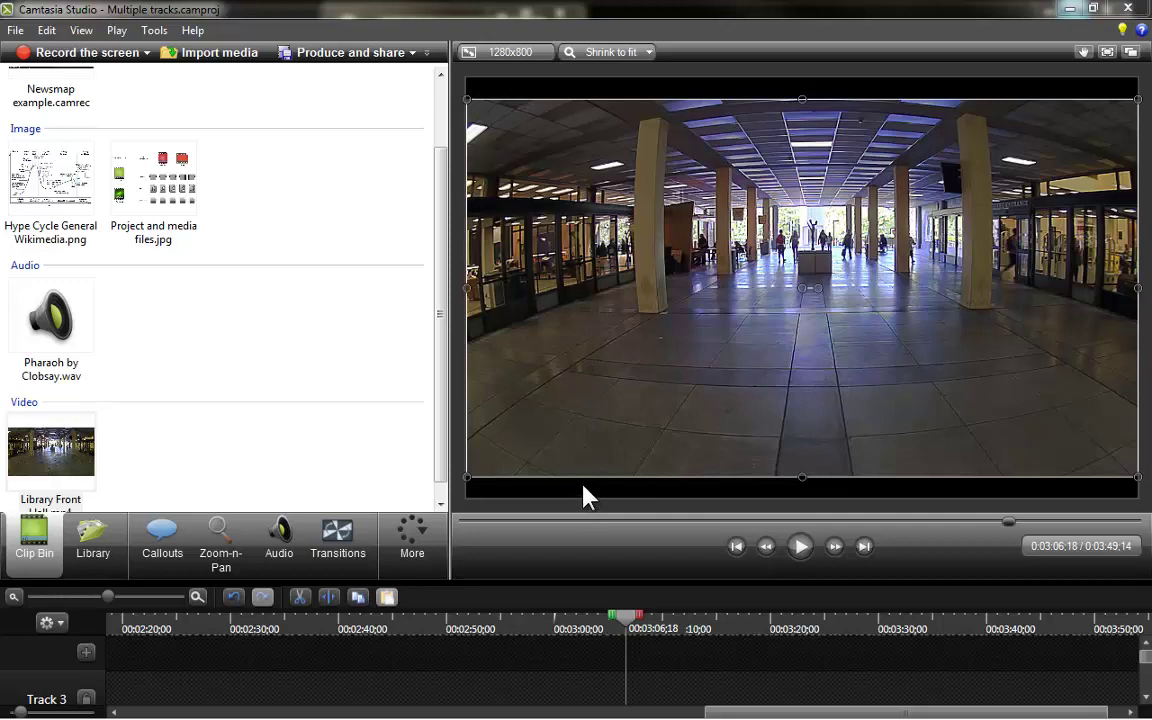
click(801, 549)
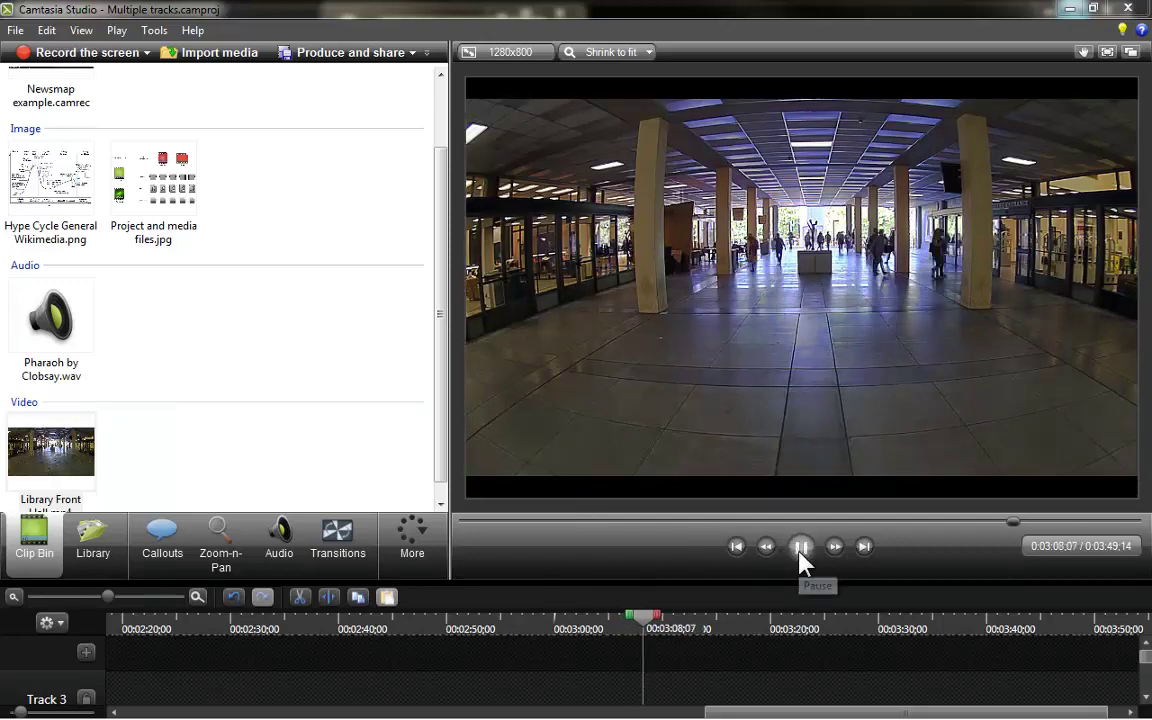
click(801, 548)
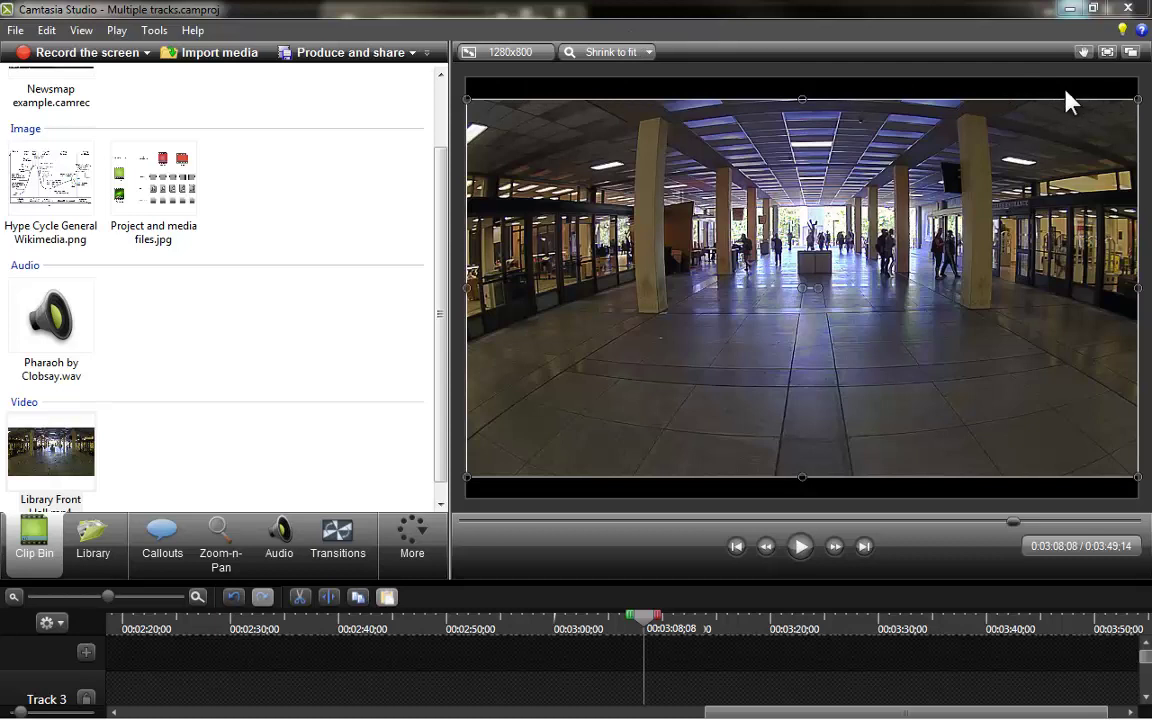
Step: At 50% canvas zoom, resize and centre the hall video to cover the 1280 x 800 canvas
click(626, 56)
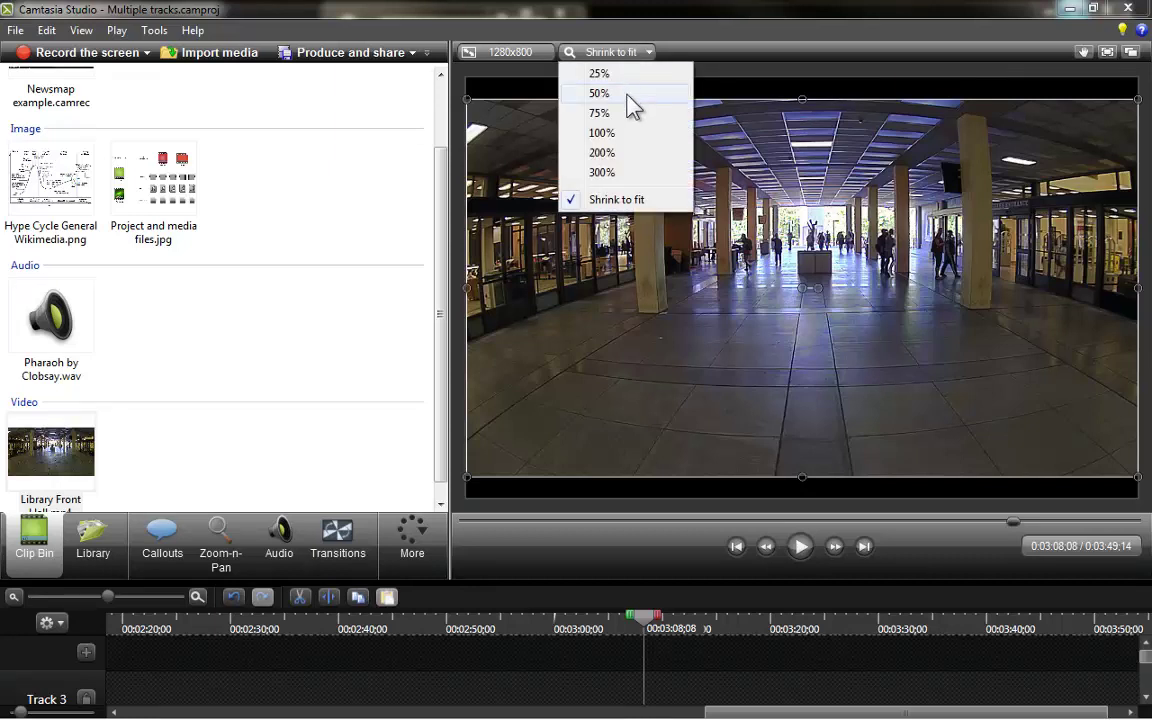
click(627, 94)
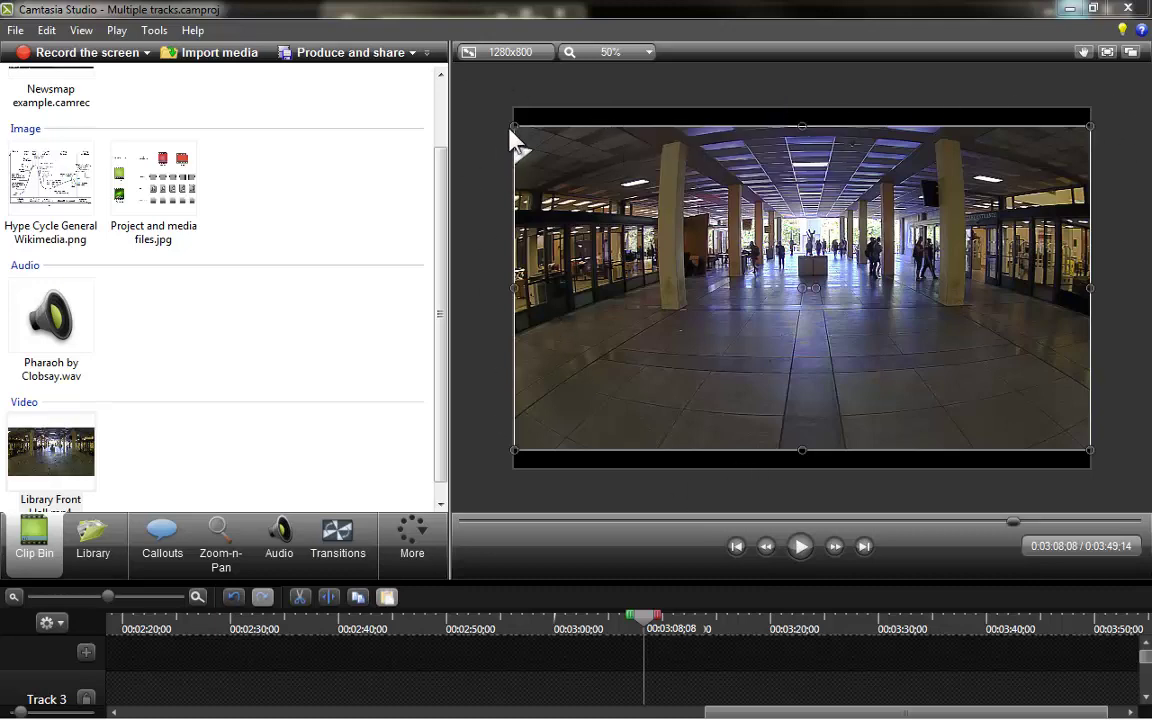
drag(515, 128, 474, 104)
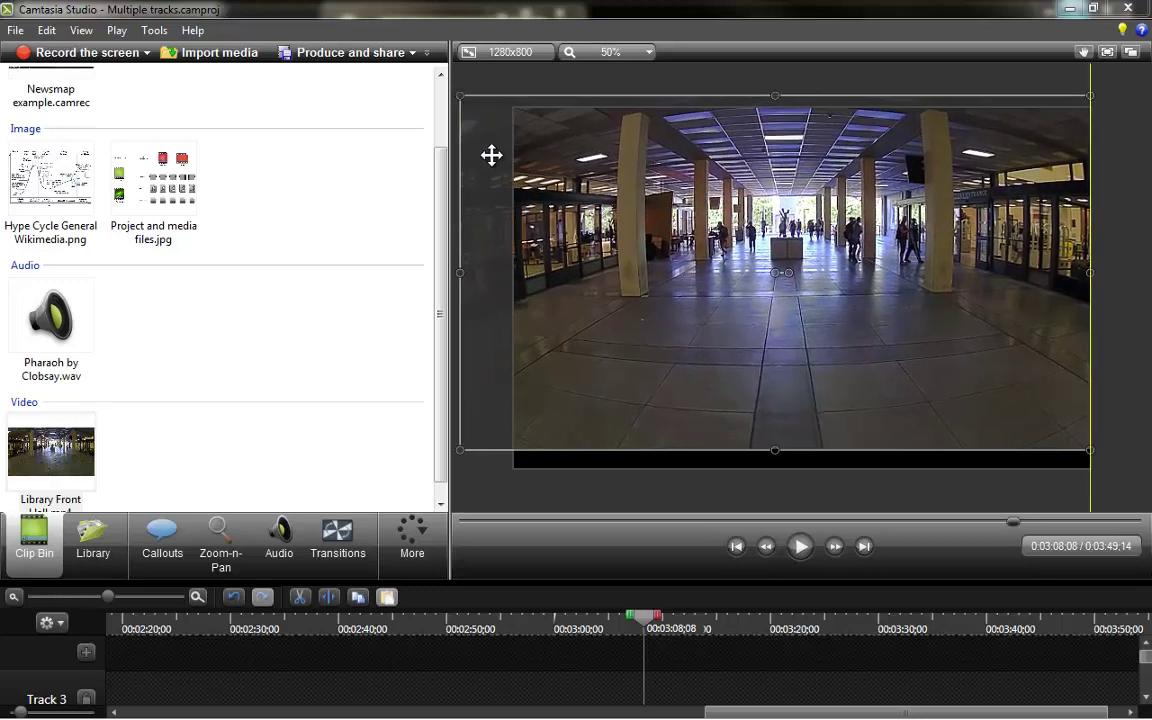
drag(491, 157, 517, 167)
drag(492, 116, 489, 113)
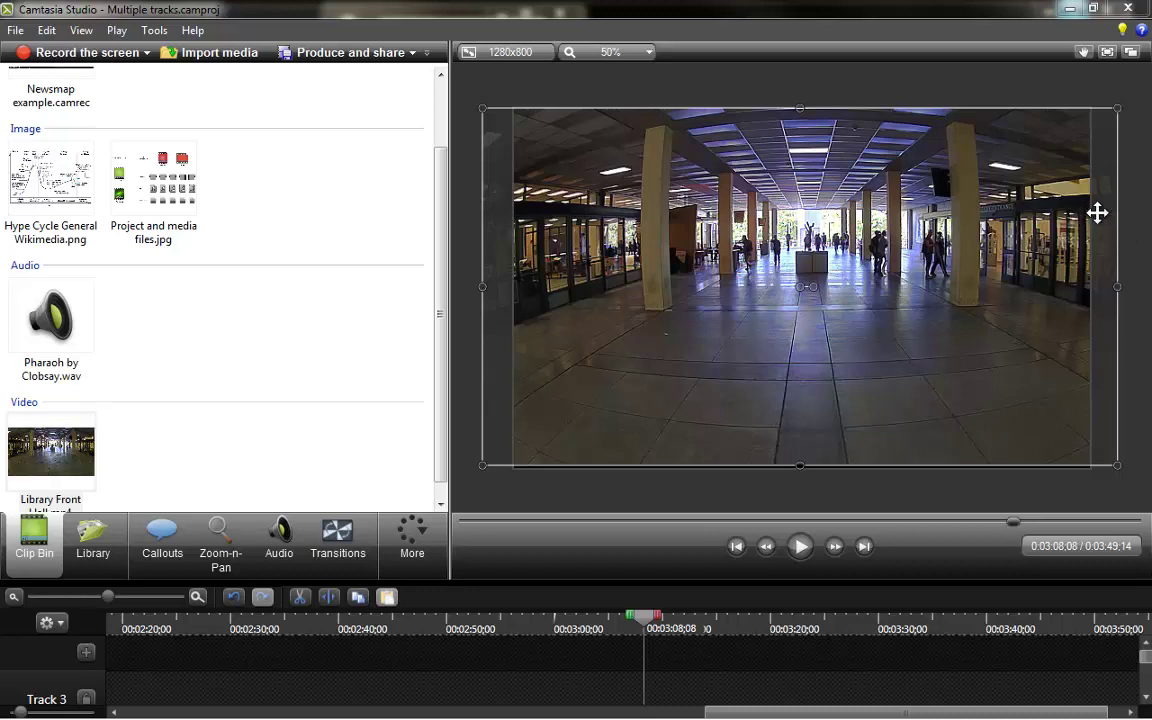
mouse_move(1036, 252)
mouse_down()
mouse_move(1014, 256)
mouse_move(1069, 256)
mouse_move(1043, 255)
mouse_up()
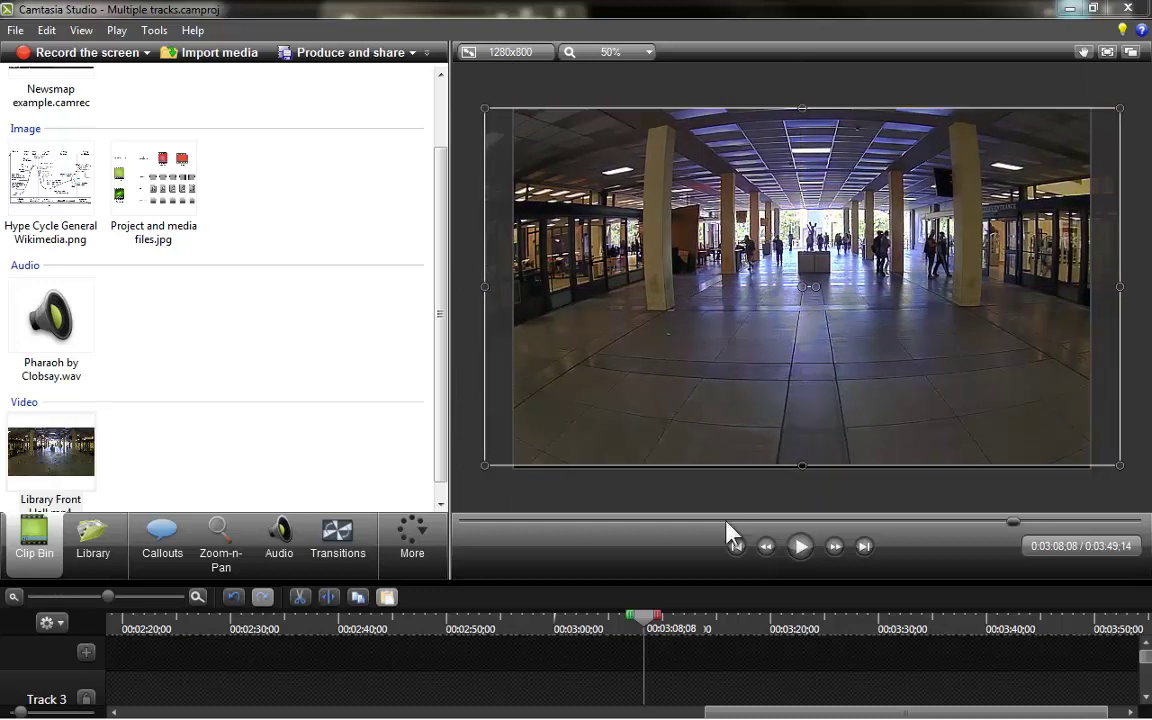
click(799, 547)
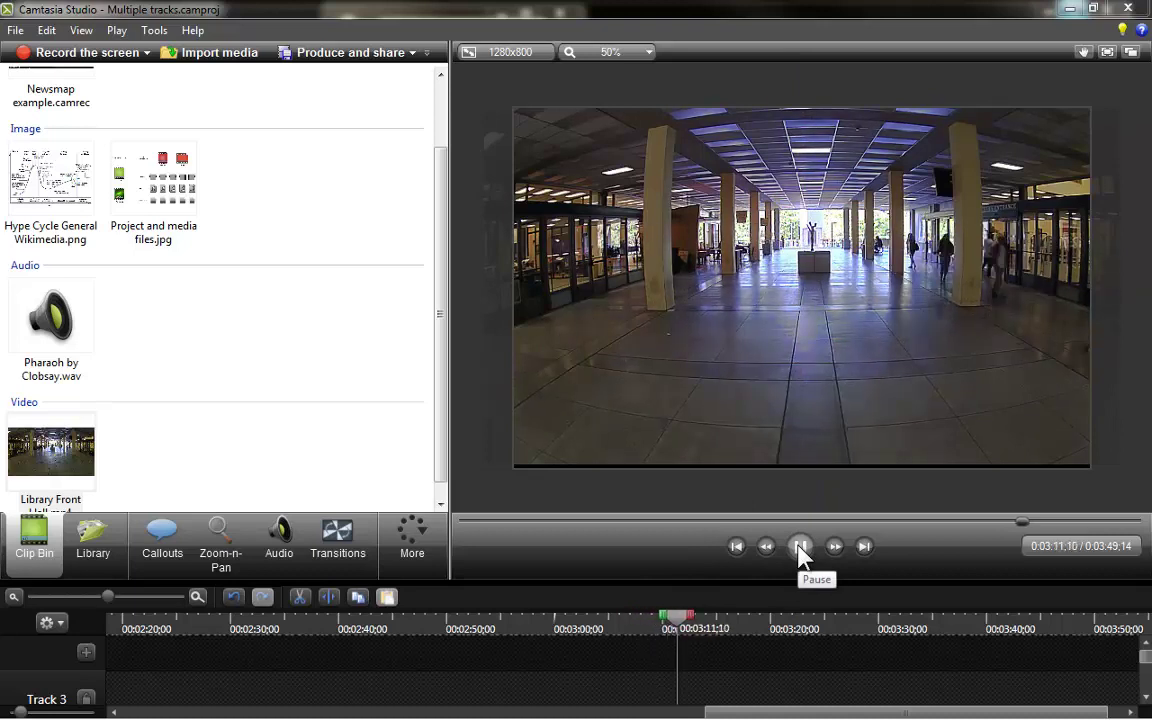
click(800, 547)
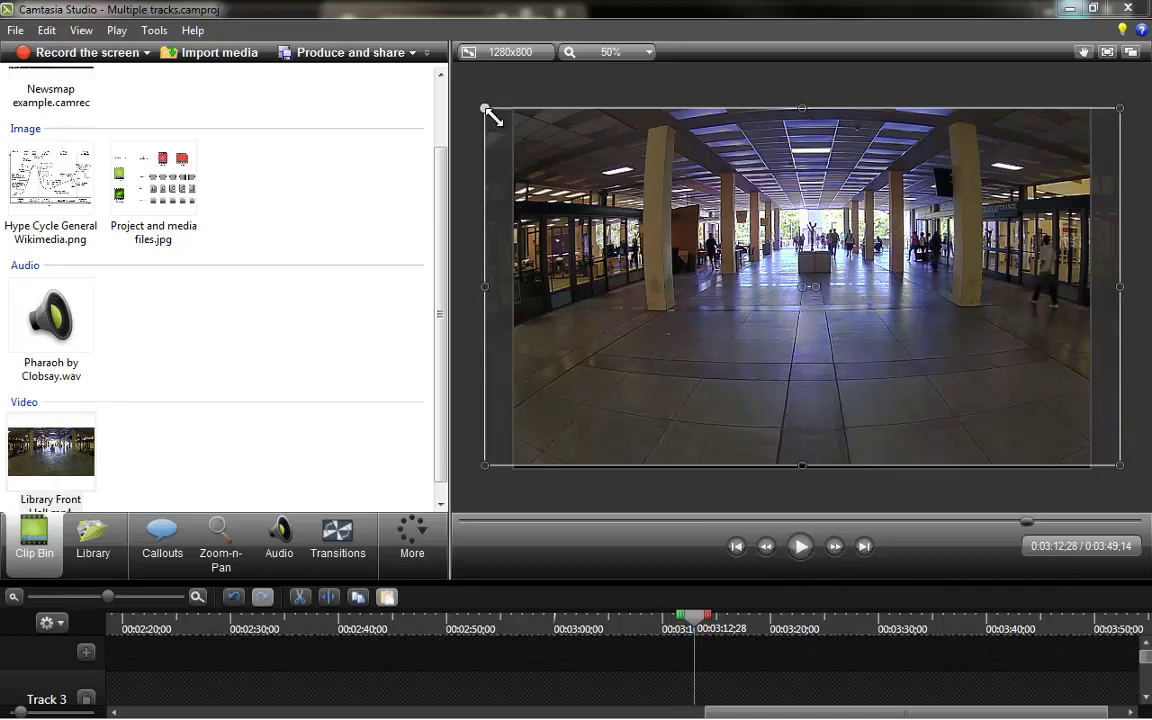
Step: Shrink and delete the Library Front Hall clip, then move the playhead to about 0:00:11
drag(485, 108, 673, 214)
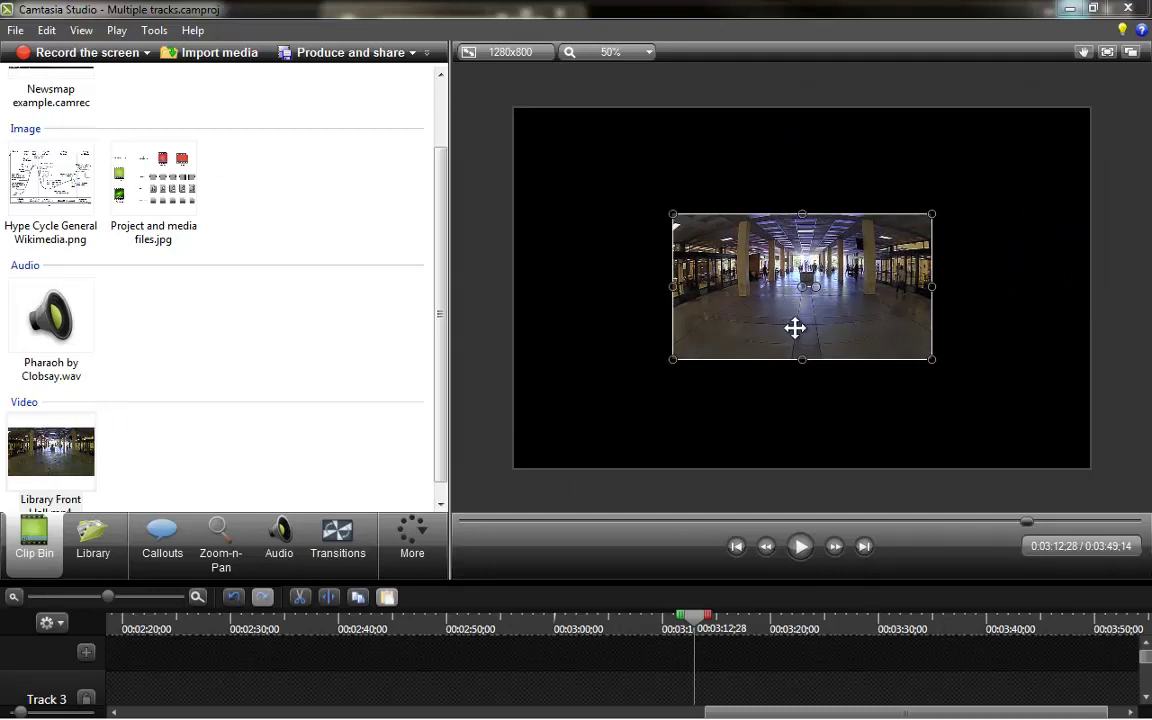
key(Delete)
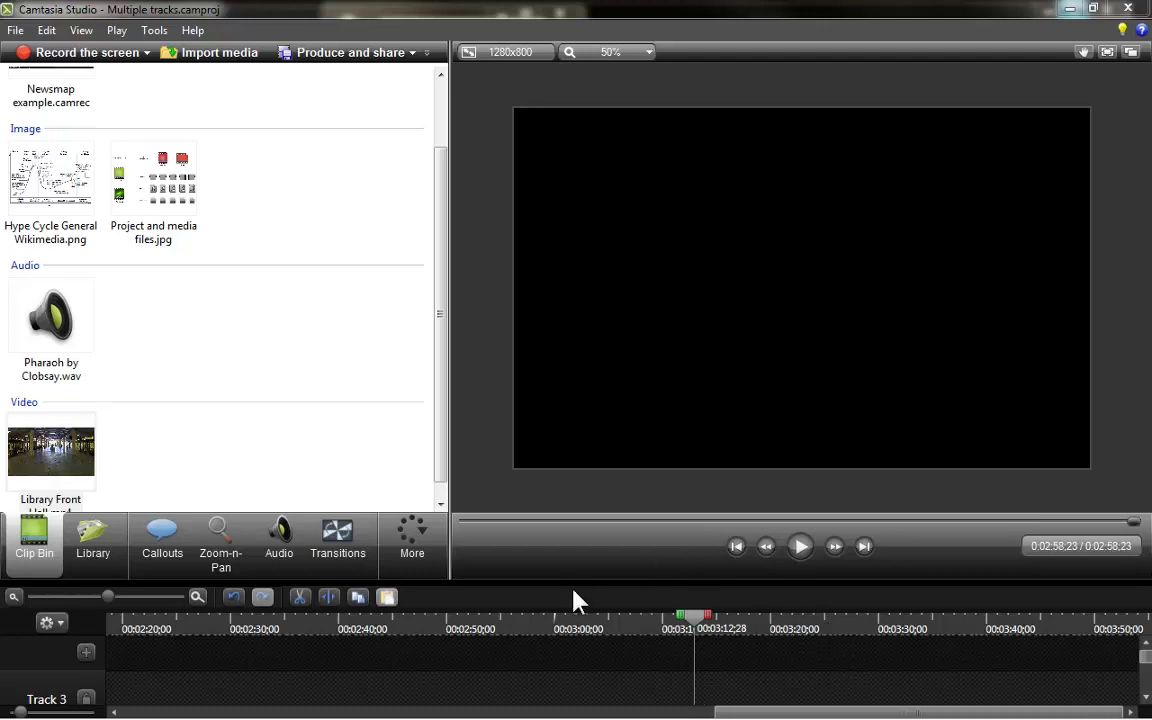
drag(566, 574, 573, 453)
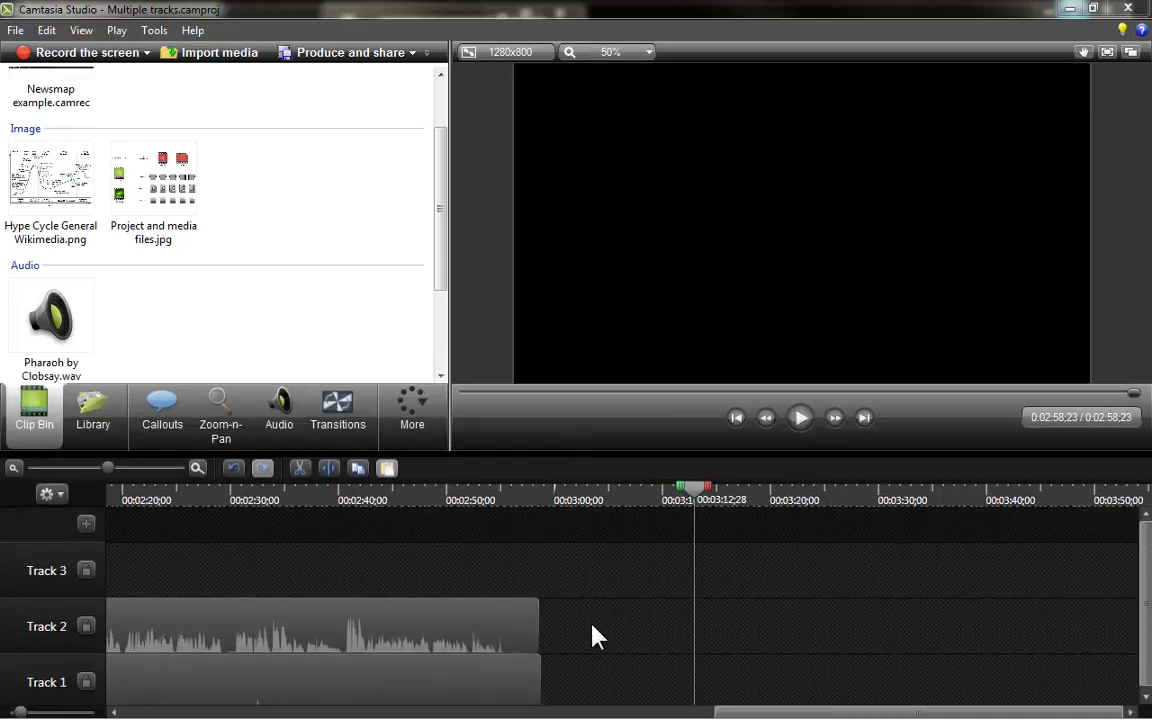
scroll(727, 640, left, 10)
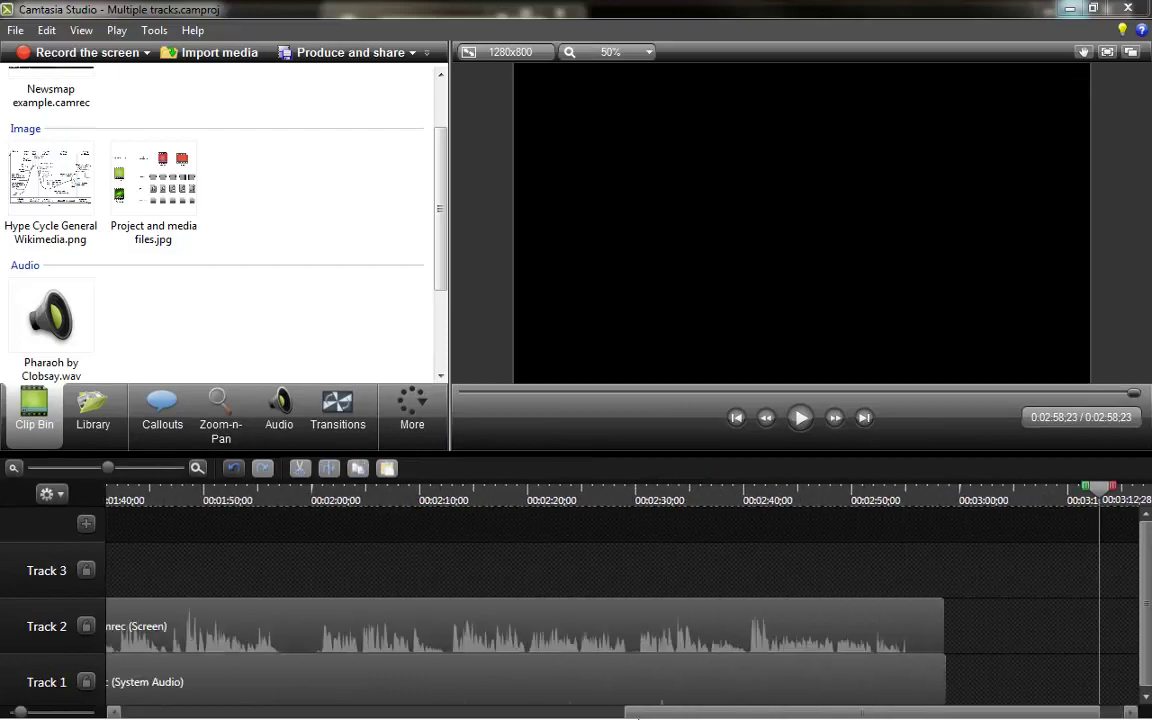
drag(447, 716, 143, 716)
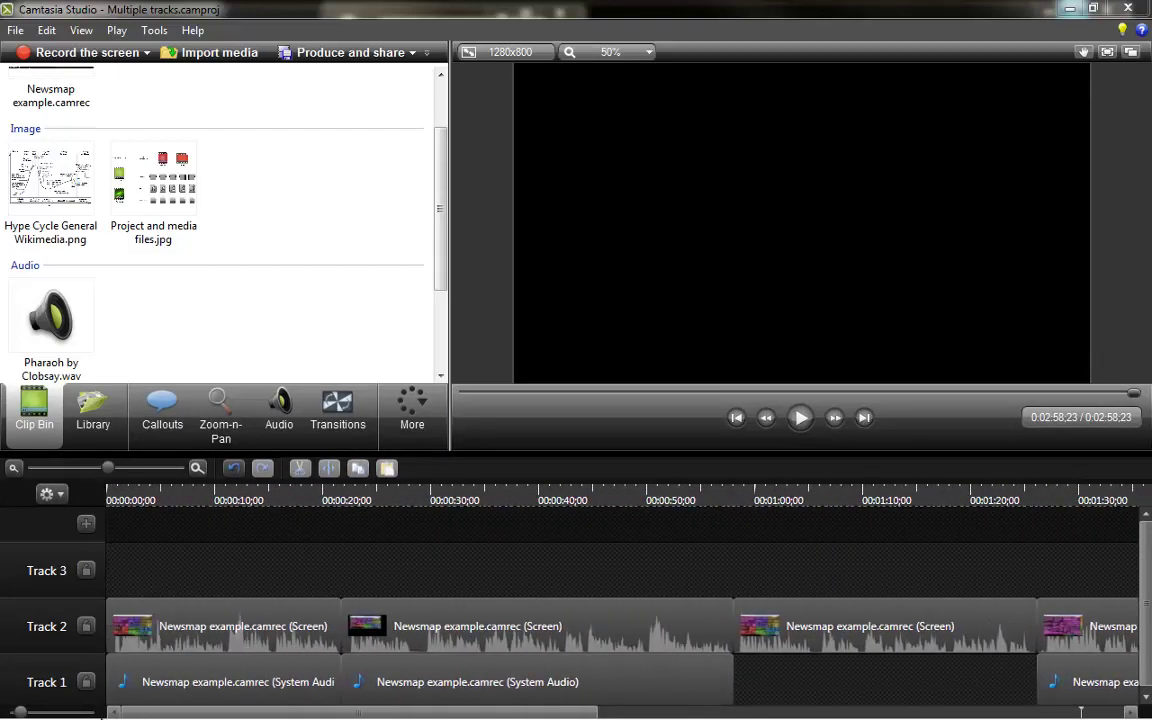
click(237, 502)
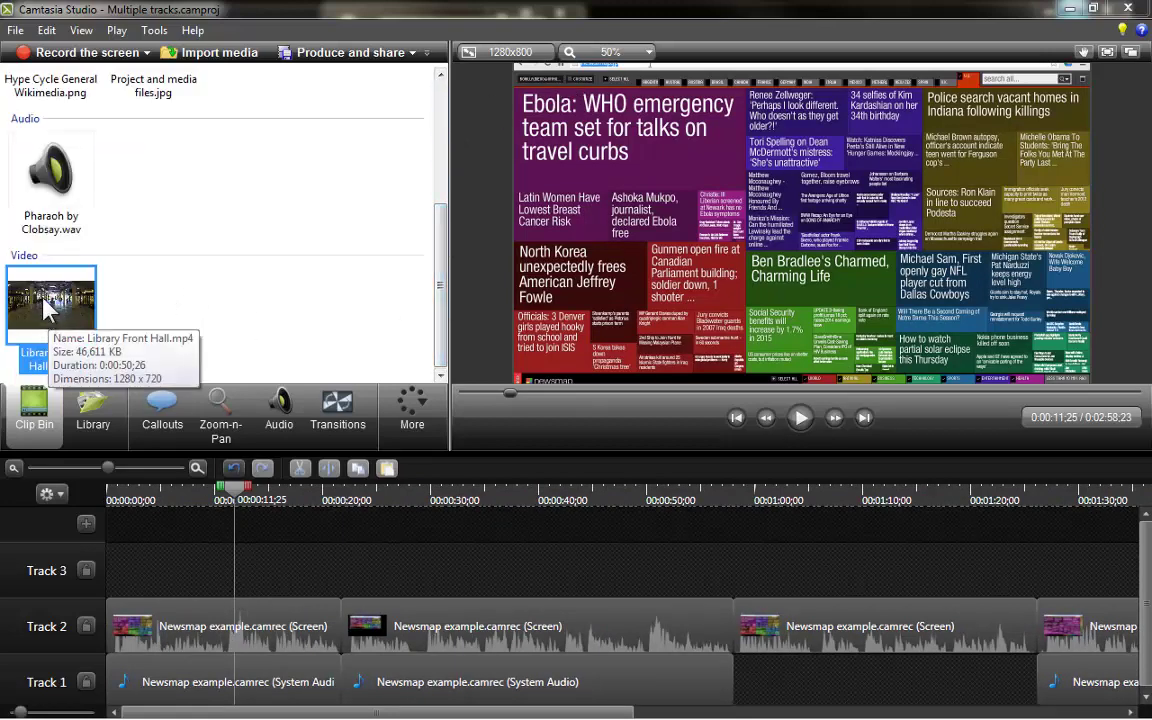
Step: Place Library Front Hall.mp4 on Track 3 near 0:00:12, check where the overlay starts, and resize the panes
drag(40, 282, 244, 567)
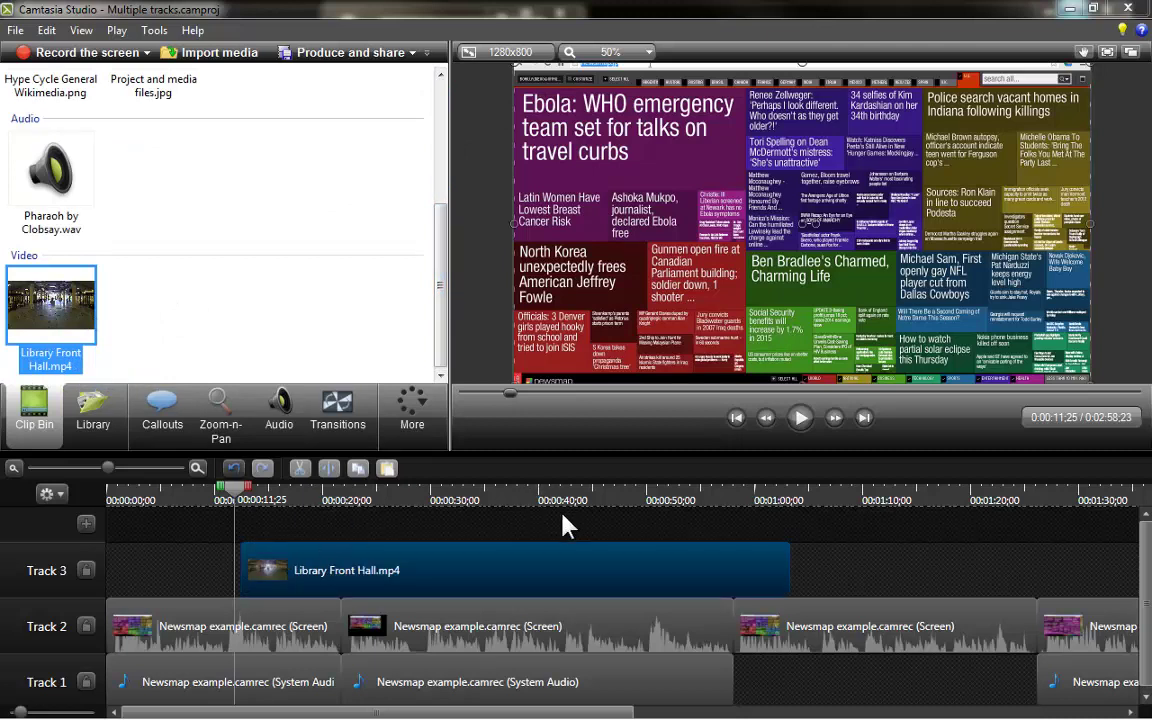
drag(234, 490, 165, 500)
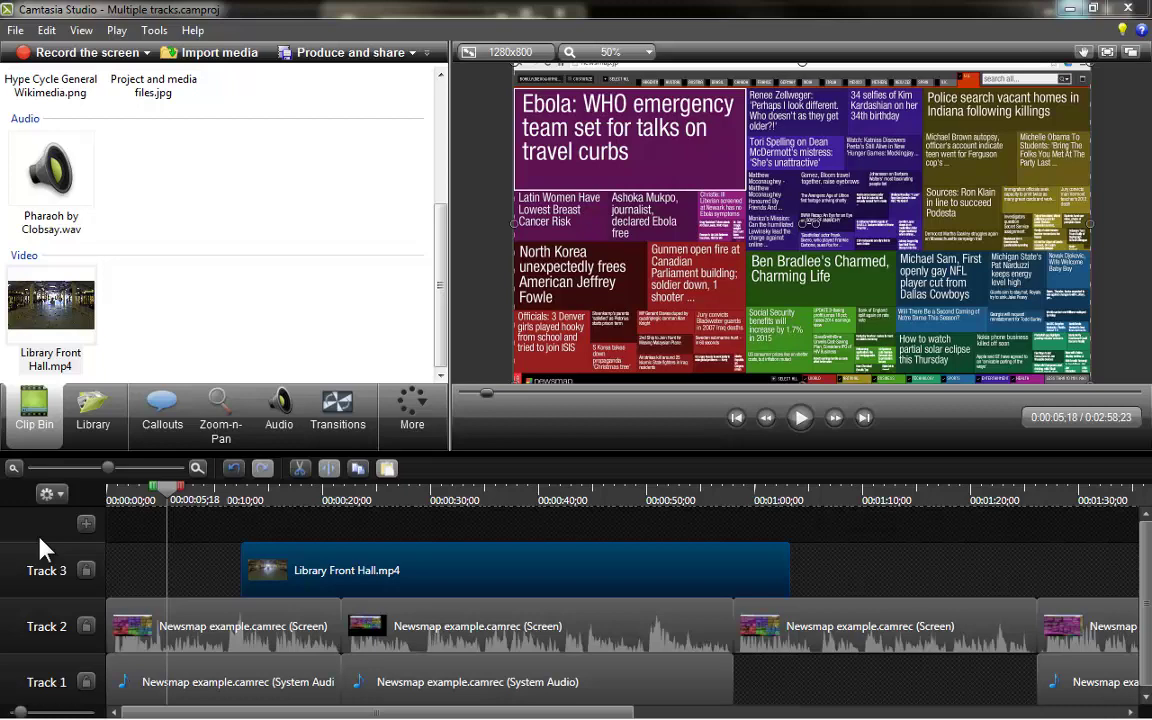
drag(167, 497, 264, 505)
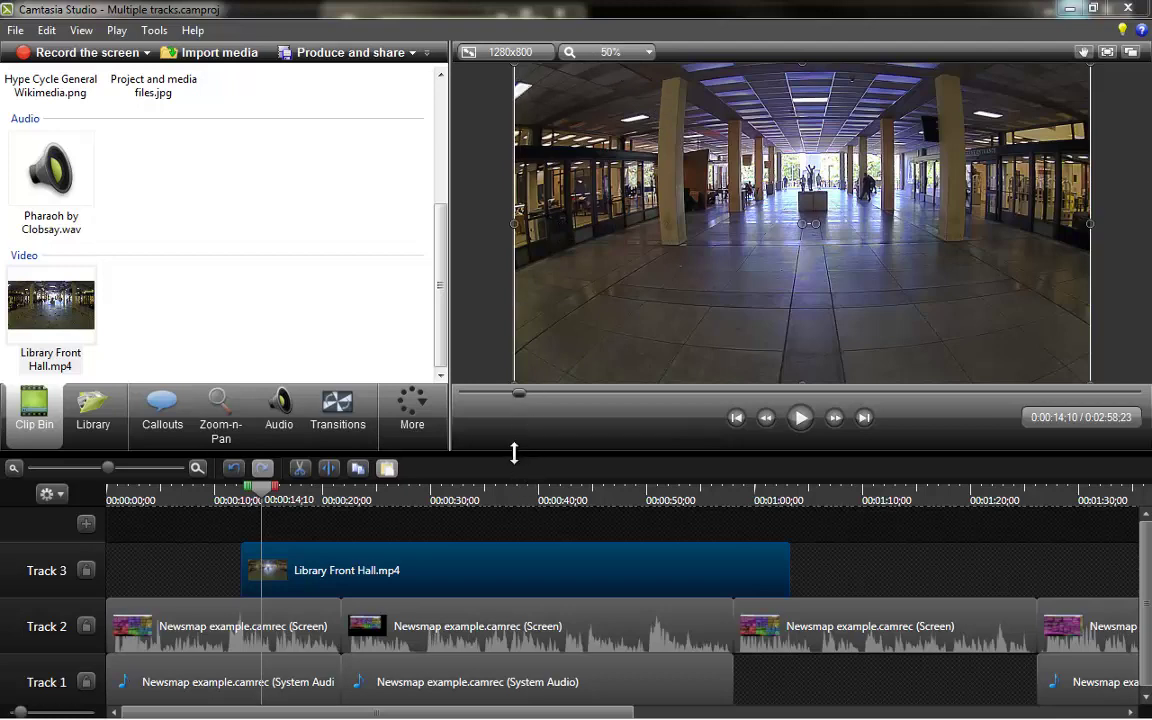
drag(514, 455, 522, 536)
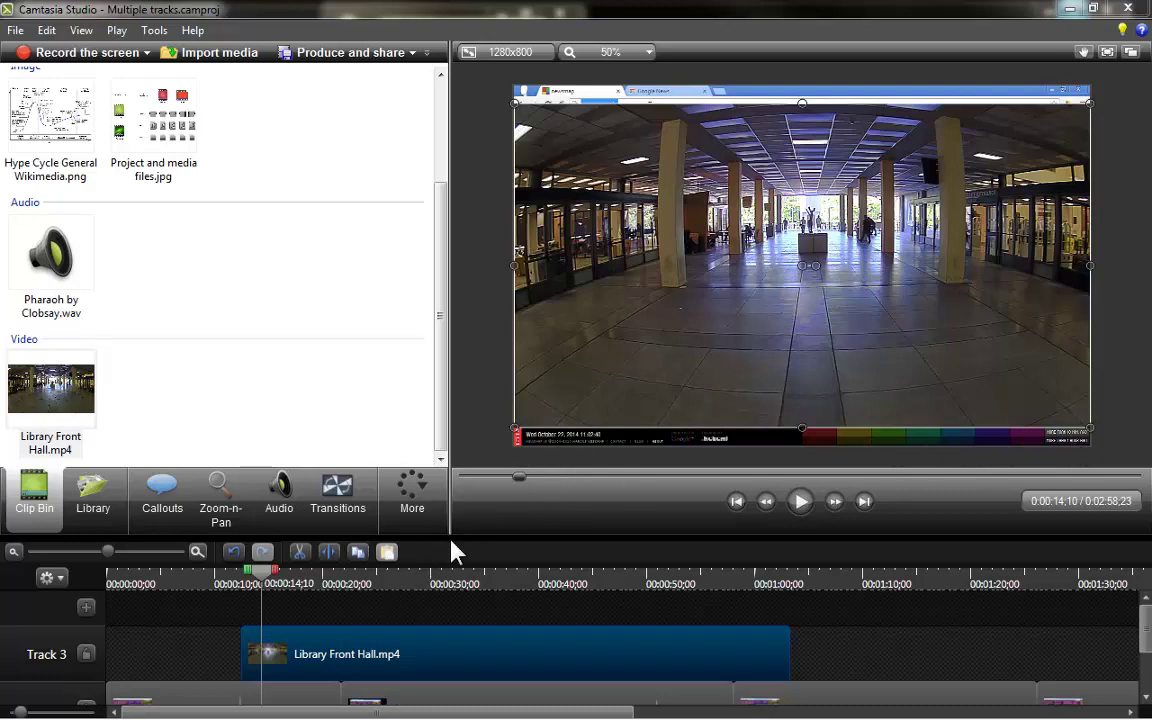
drag(479, 538, 479, 448)
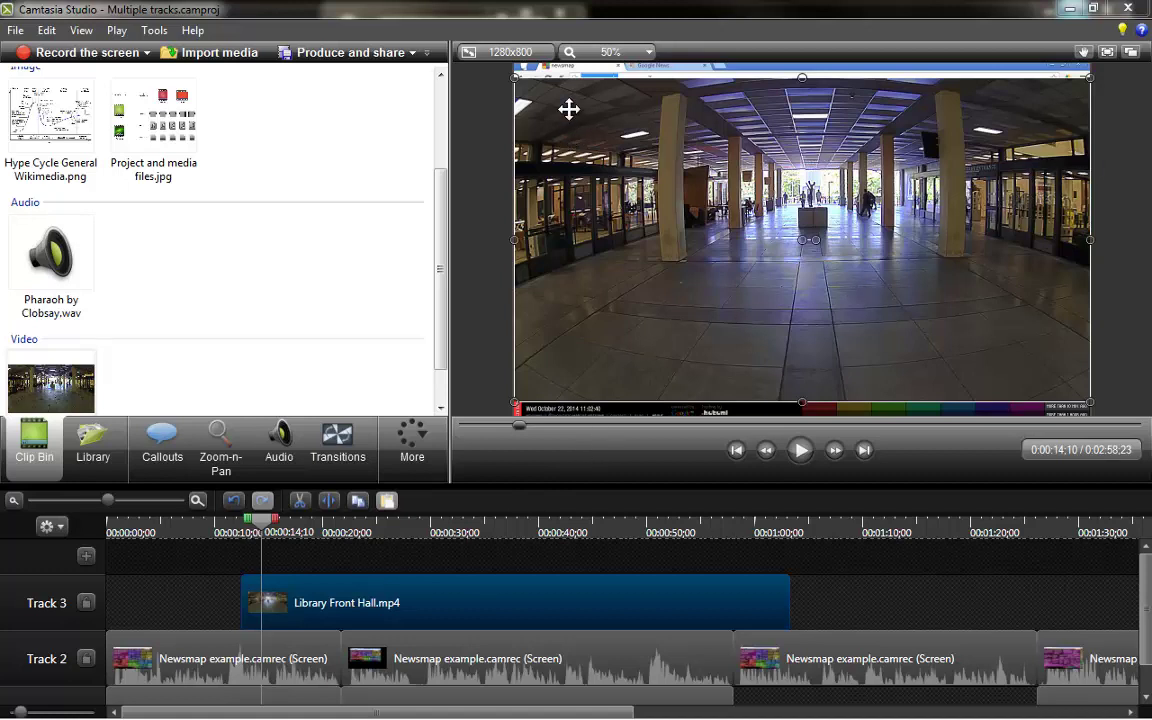
Step: Enlarge the preview area above the timeline, leaving the zoom level unchanged
click(621, 55)
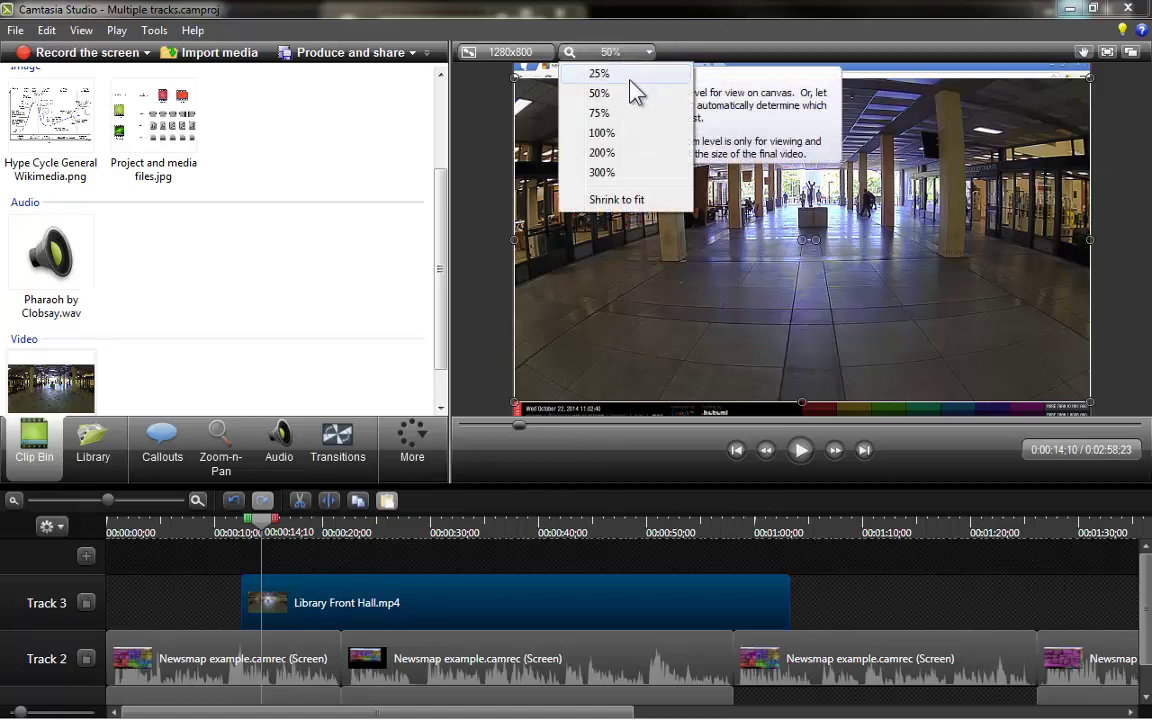
click(505, 500)
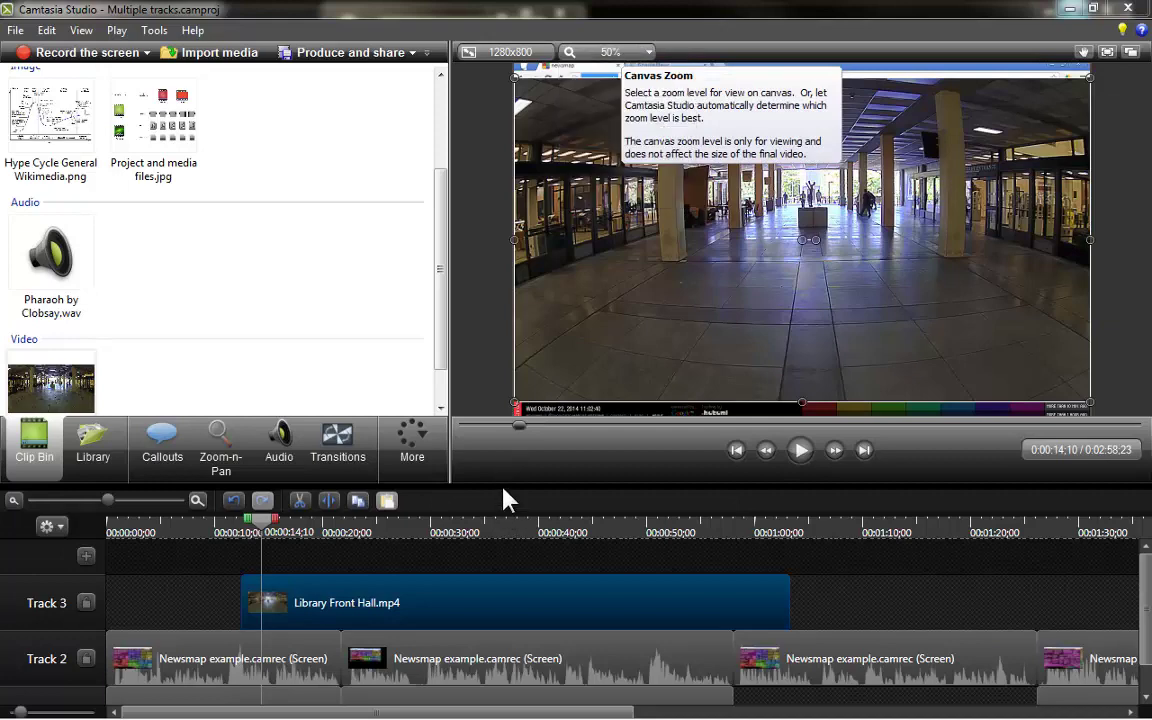
drag(504, 485, 507, 550)
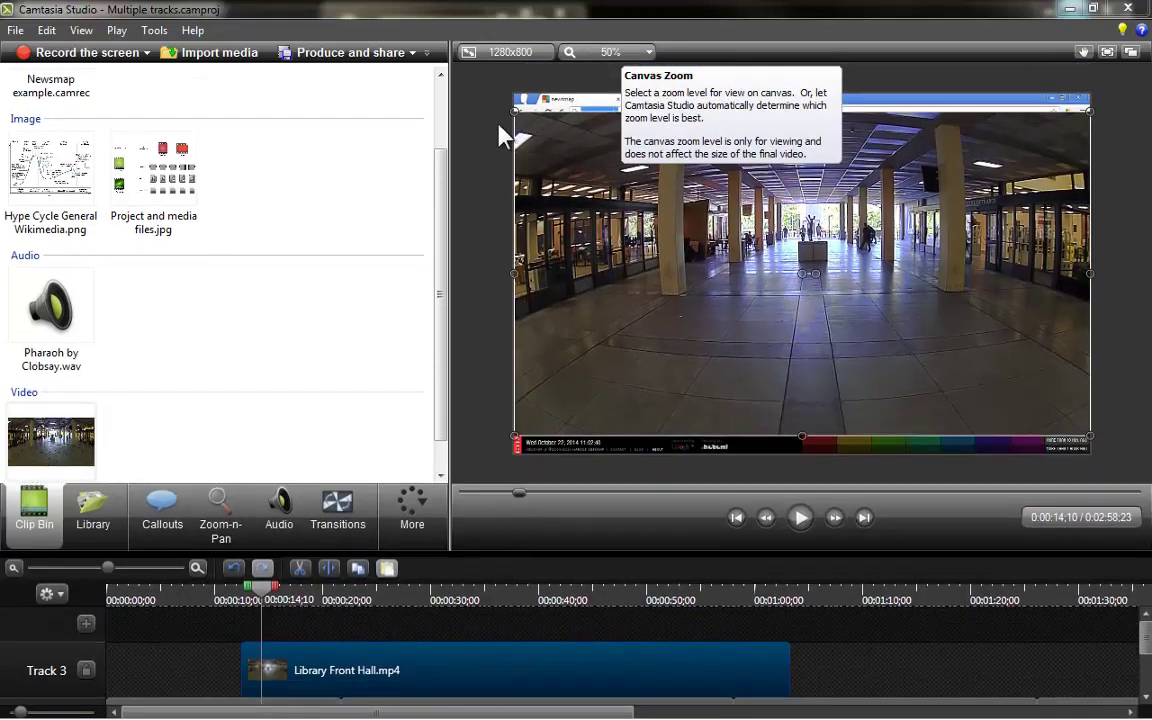
Step: Shrink the hall video and snap it into the Newsmap recording's top-right corner
drag(514, 104, 494, 120)
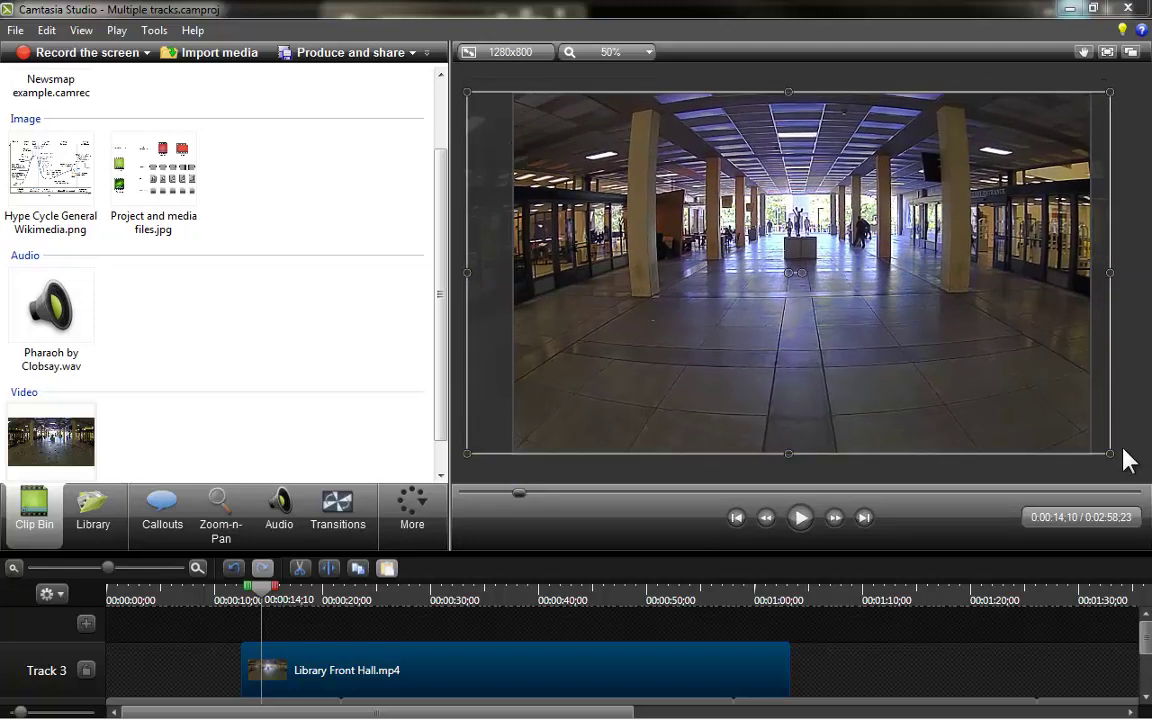
drag(1110, 455, 735, 200)
drag(665, 138, 990, 170)
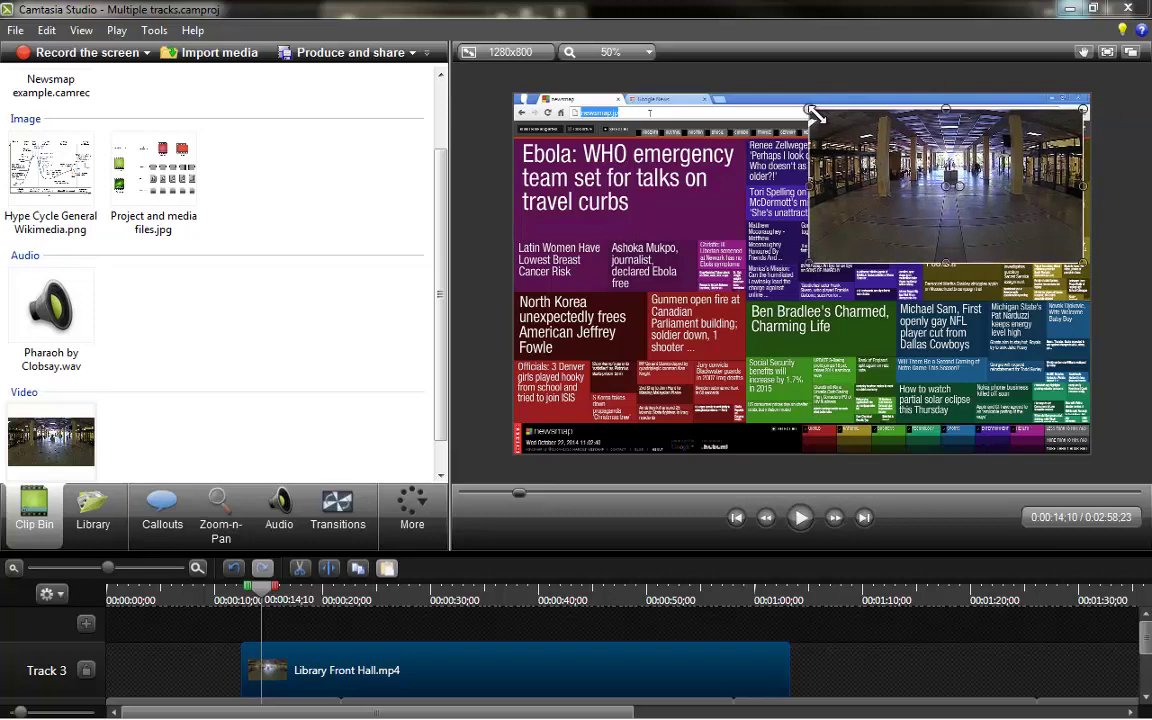
drag(809, 108, 836, 124)
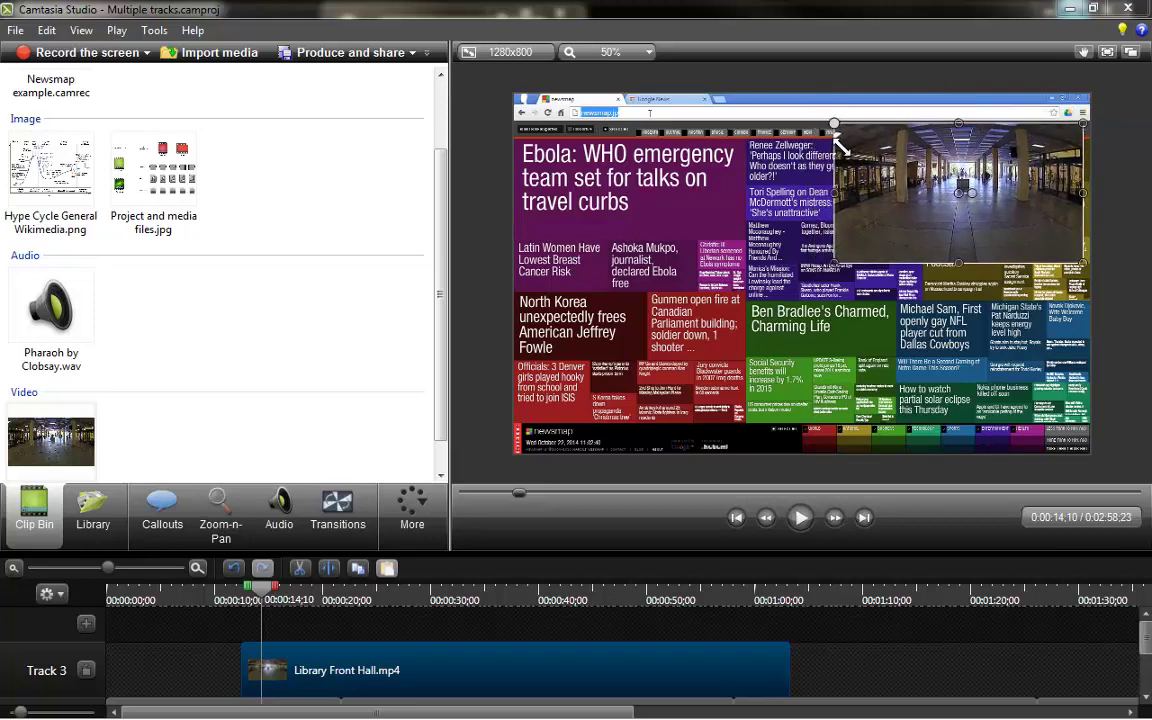
drag(873, 168, 914, 177)
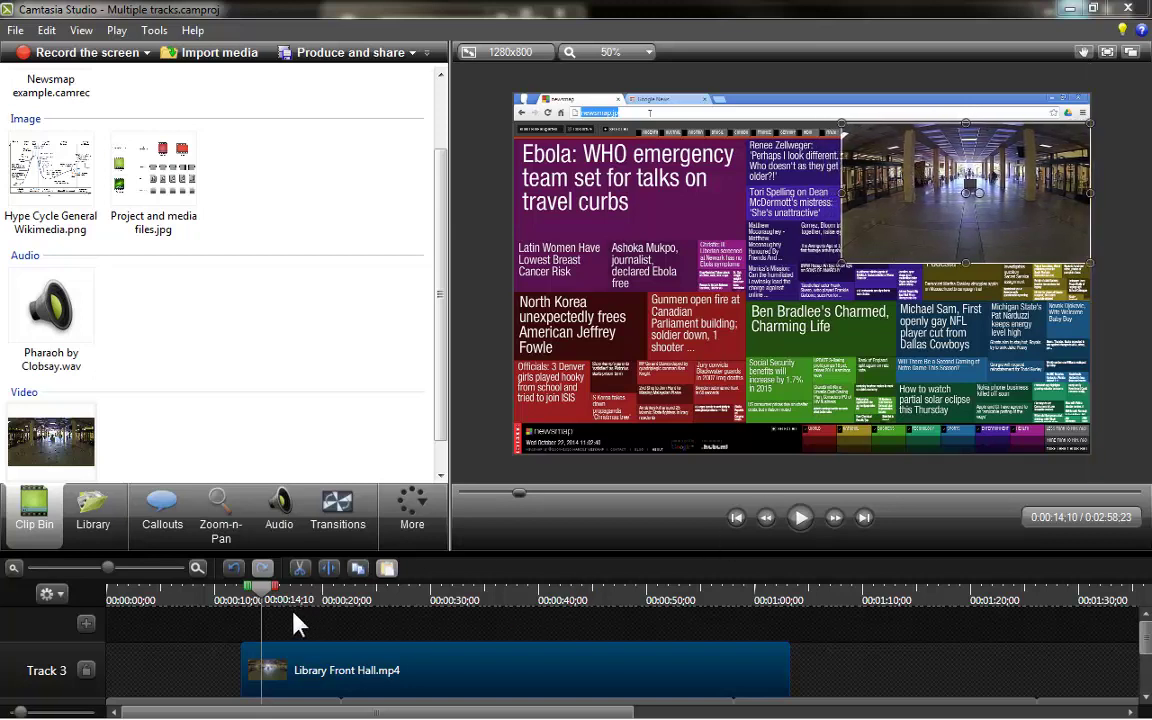
Step: Play the picture-in-picture from about 0:10 to 0:17, then enlarge the timeline to show all tracks
click(218, 606)
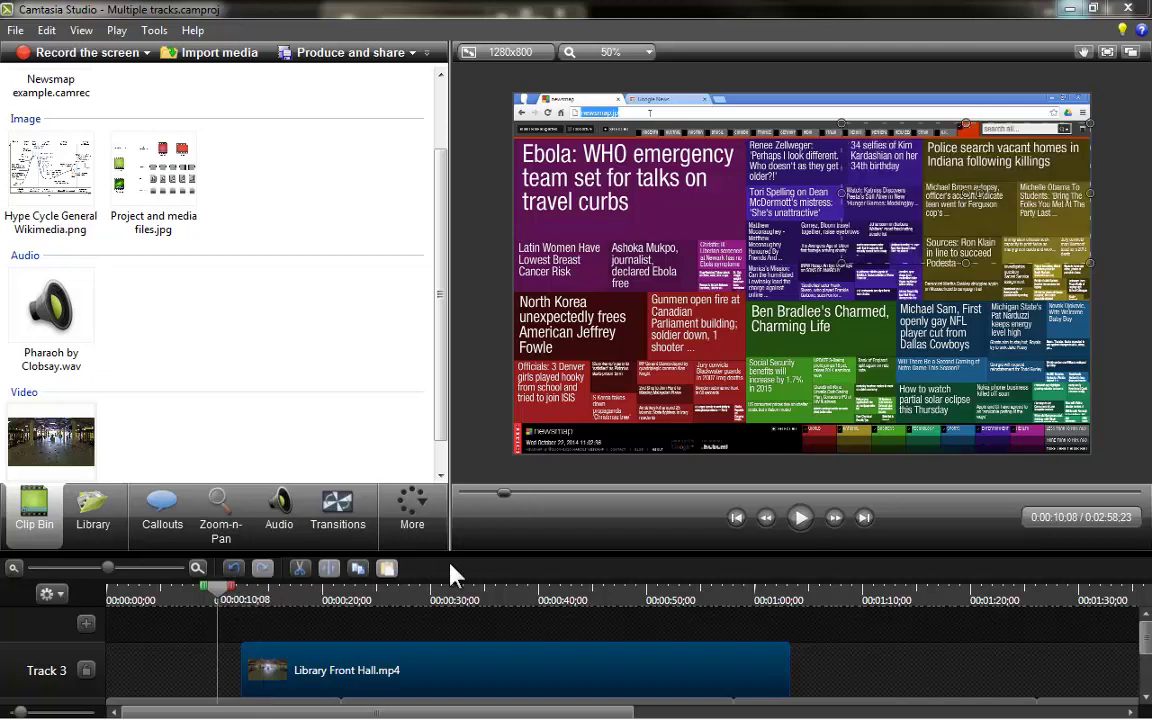
click(800, 520)
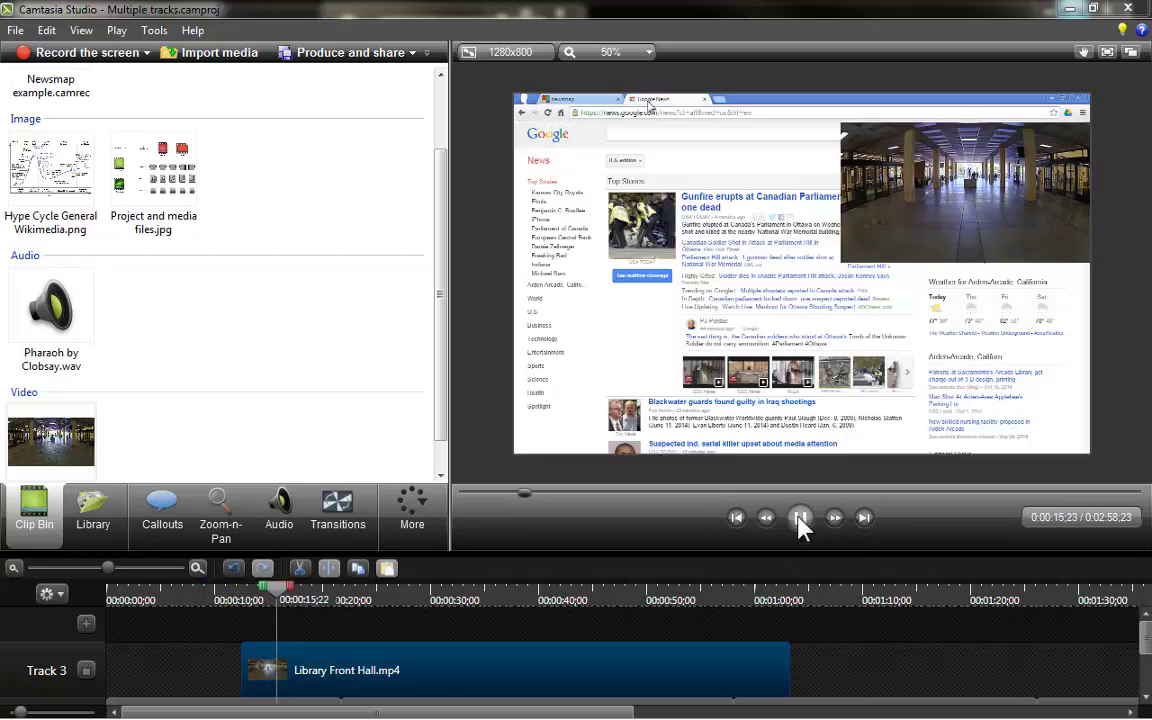
click(800, 518)
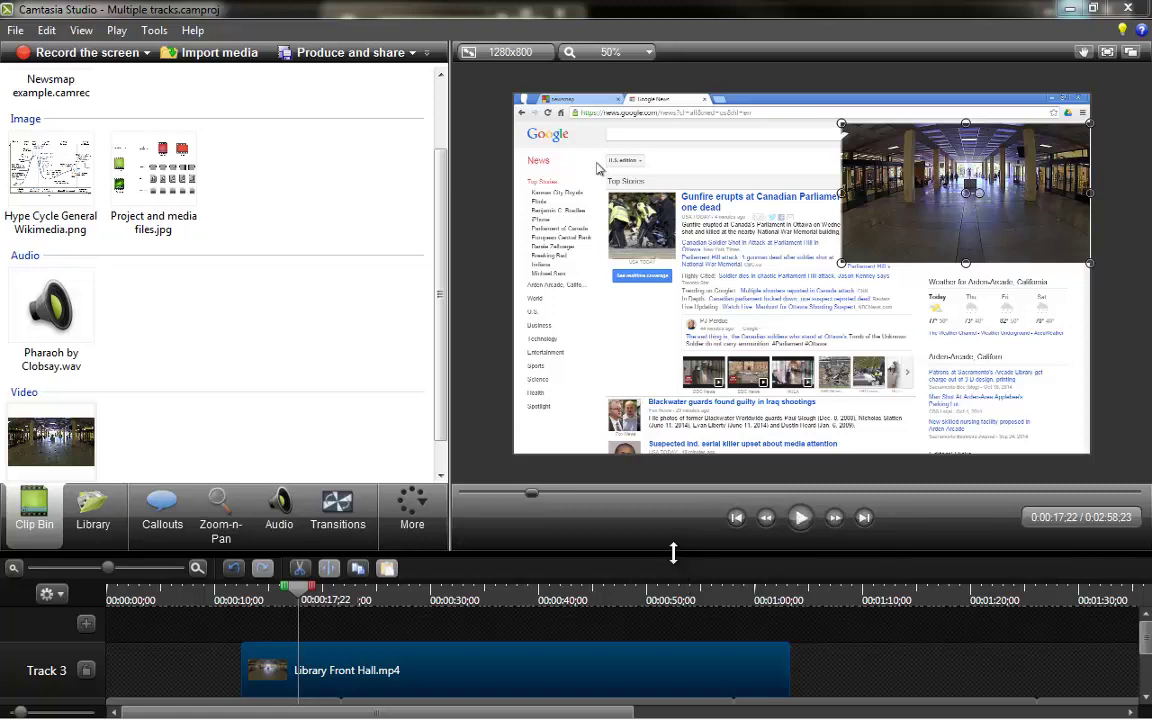
drag(673, 533, 673, 437)
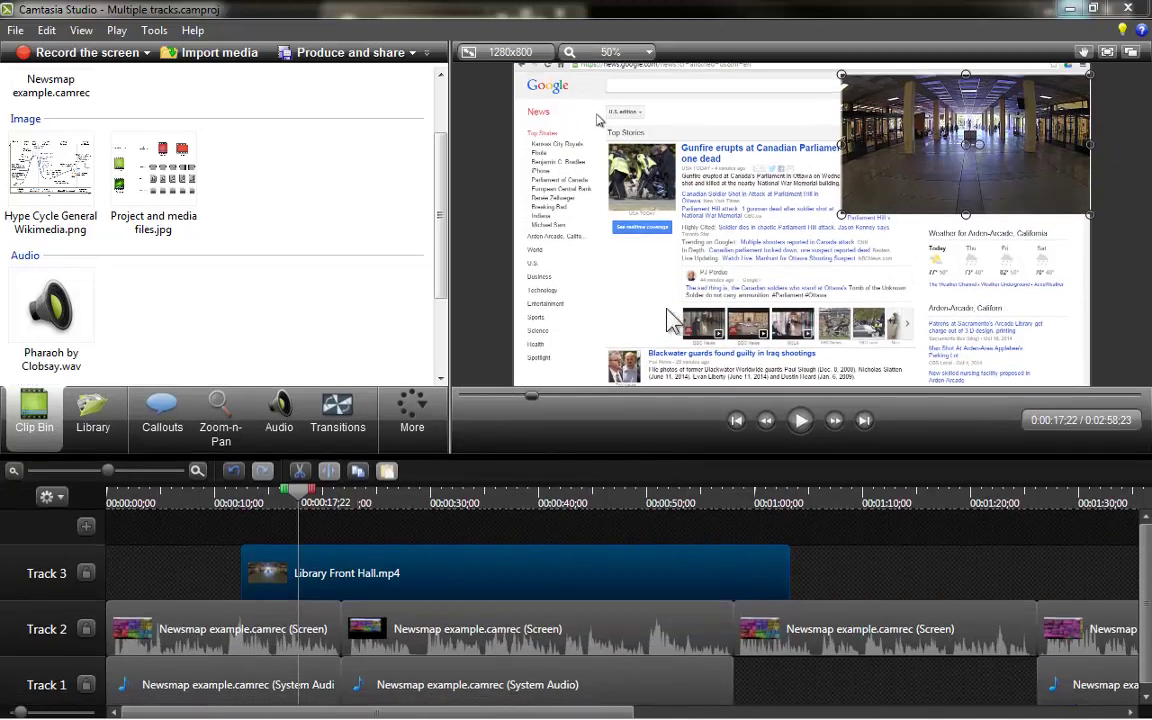
Step: Drag Pharaoh by Clobsay.wav from the Clip Bin onto a new Track 4 above Track 3
drag(442, 200, 441, 240)
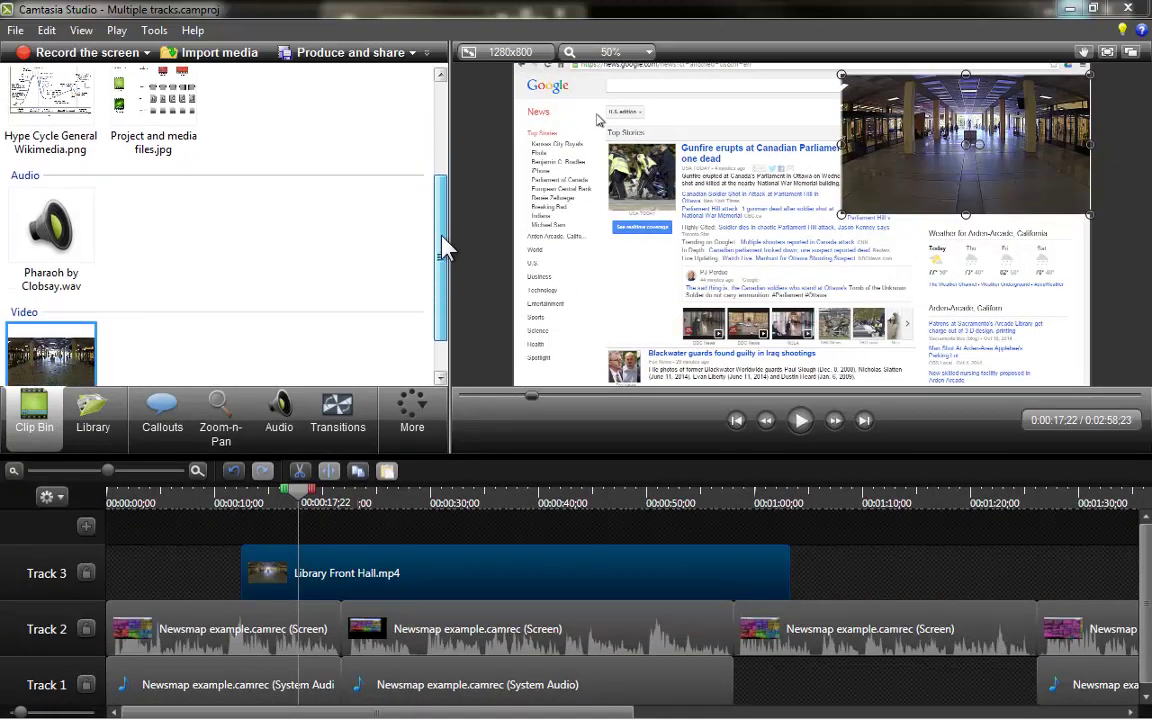
click(47, 240)
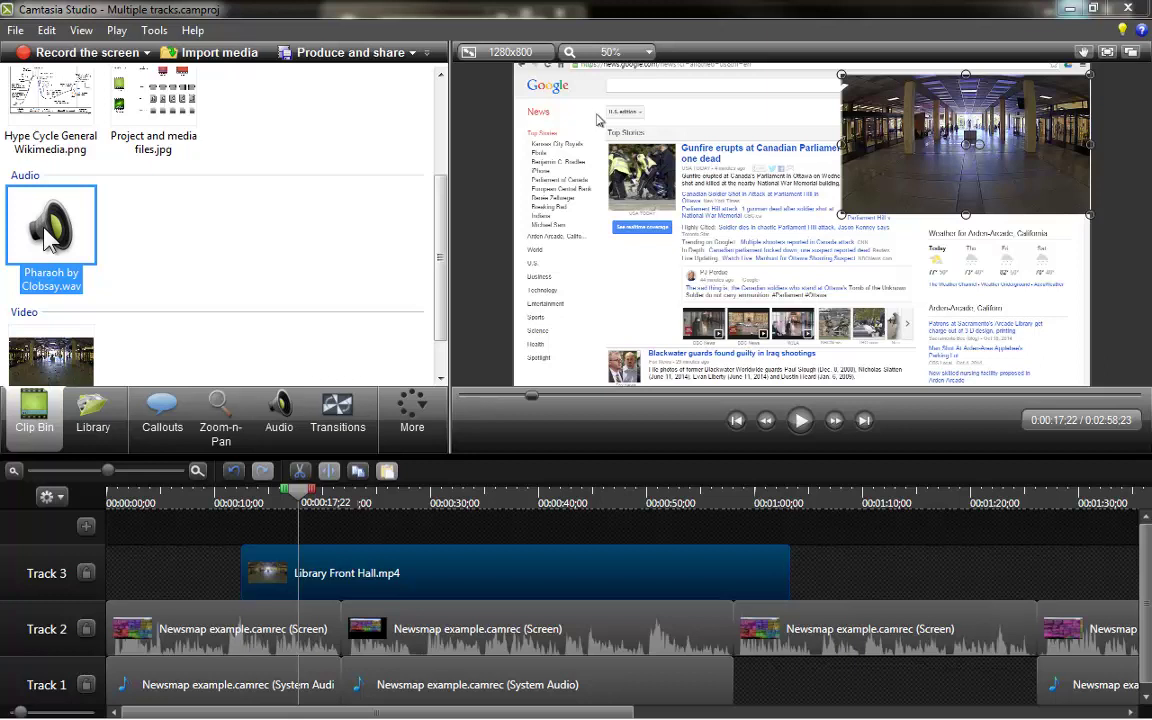
drag(47, 240, 162, 536)
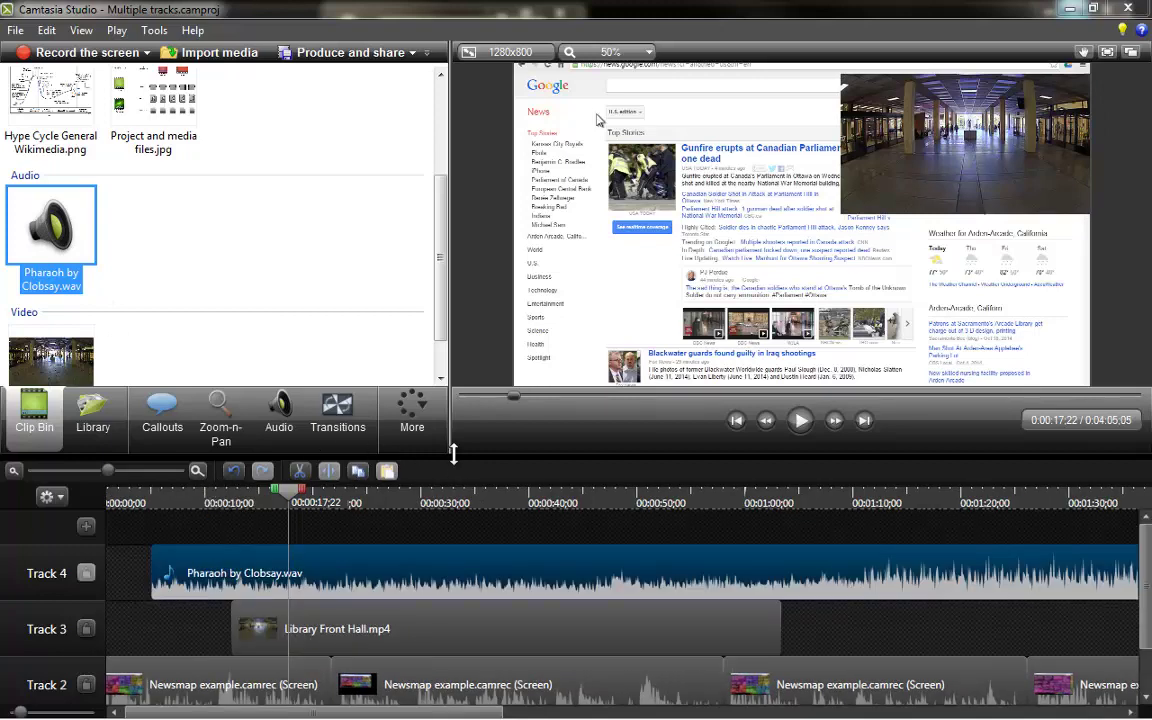
drag(453, 454, 448, 360)
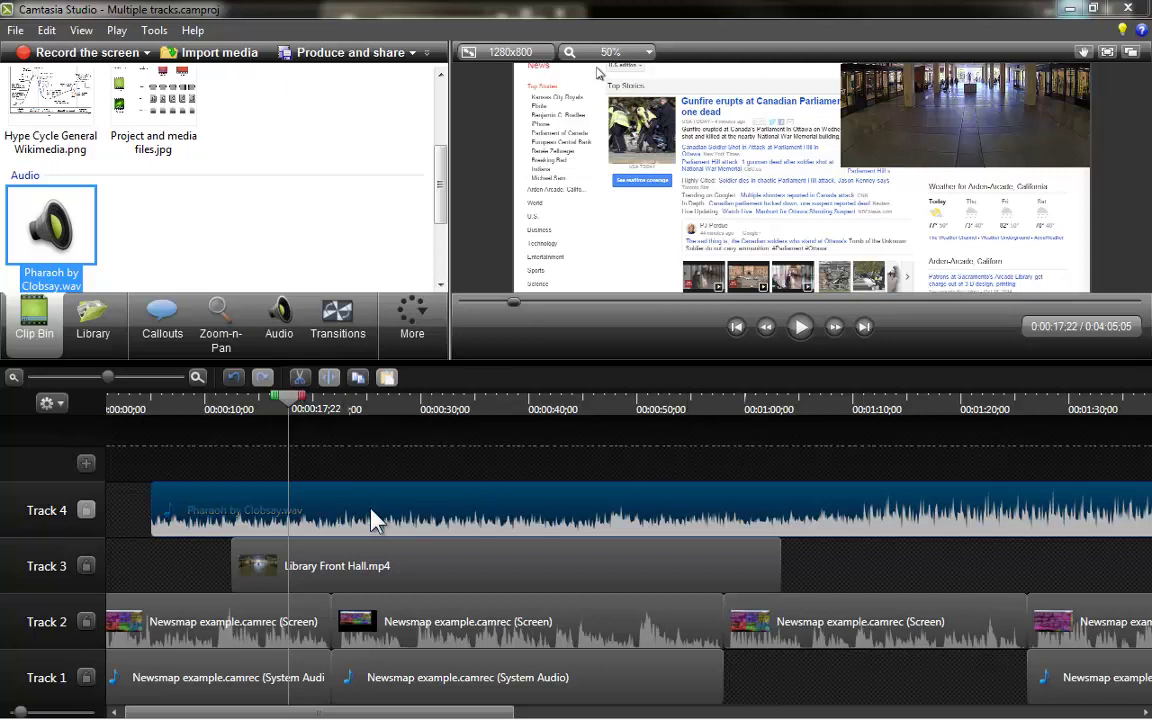
Step: Split the Pharaoh music at 0:00:53;17, delete the remainder, and move the clip to 0:00
click(355, 437)
drag(291, 405, 680, 437)
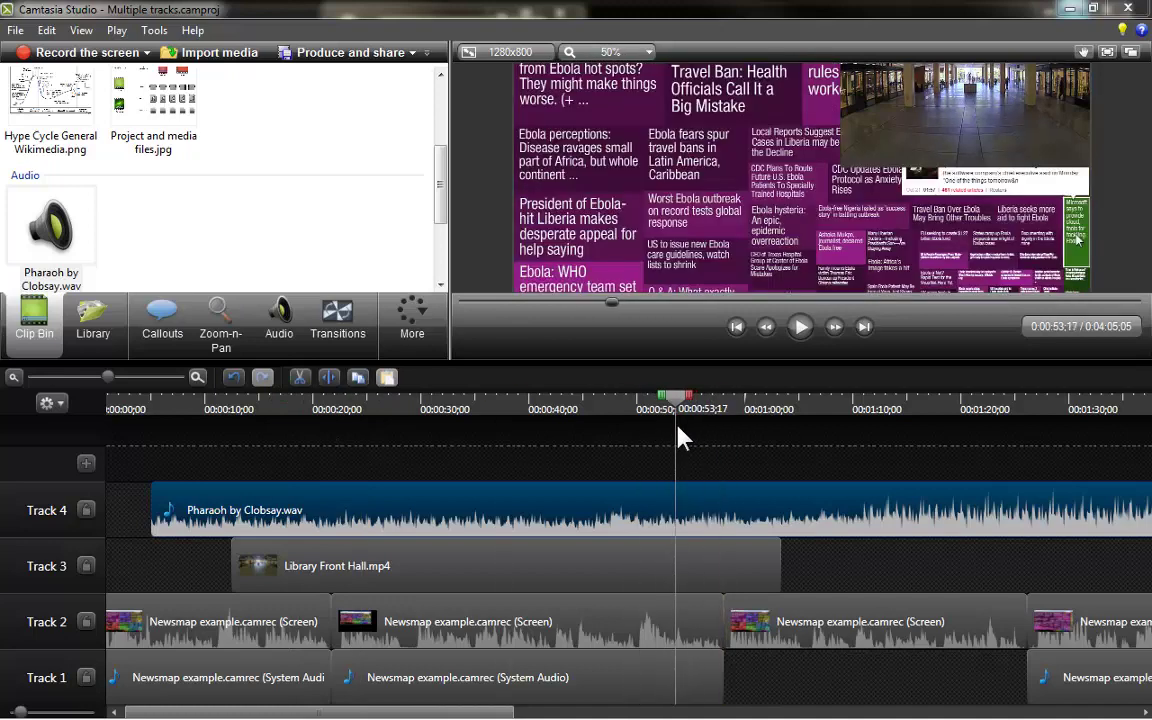
click(324, 381)
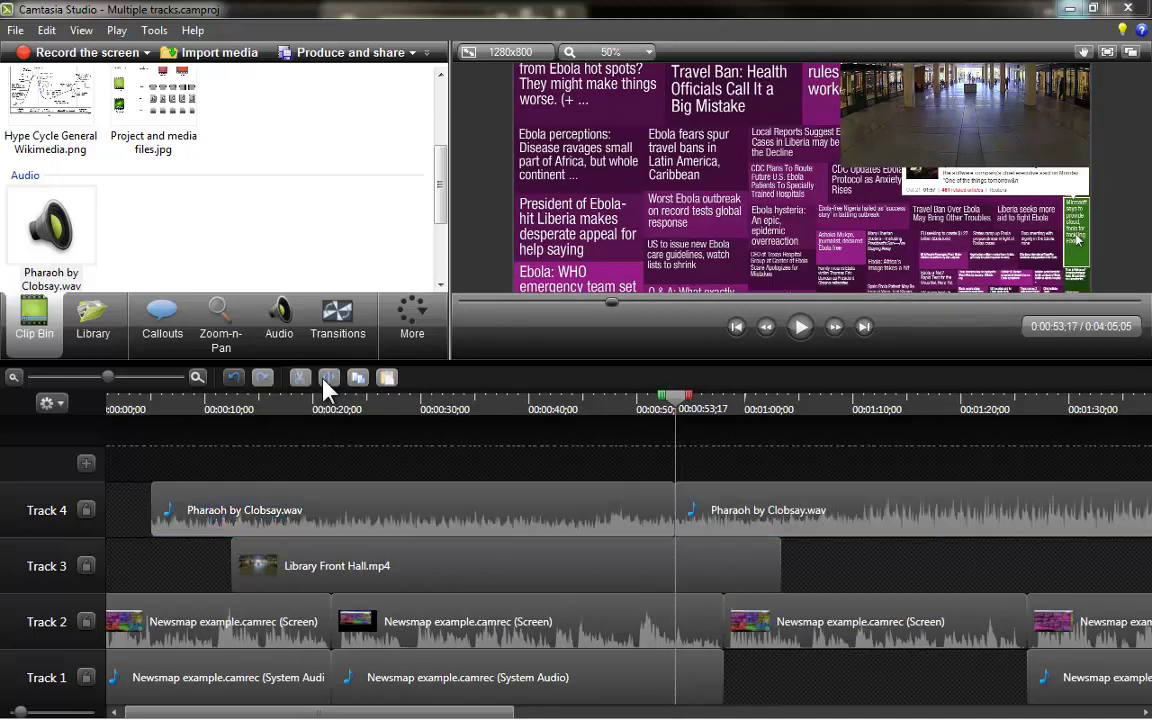
click(886, 528)
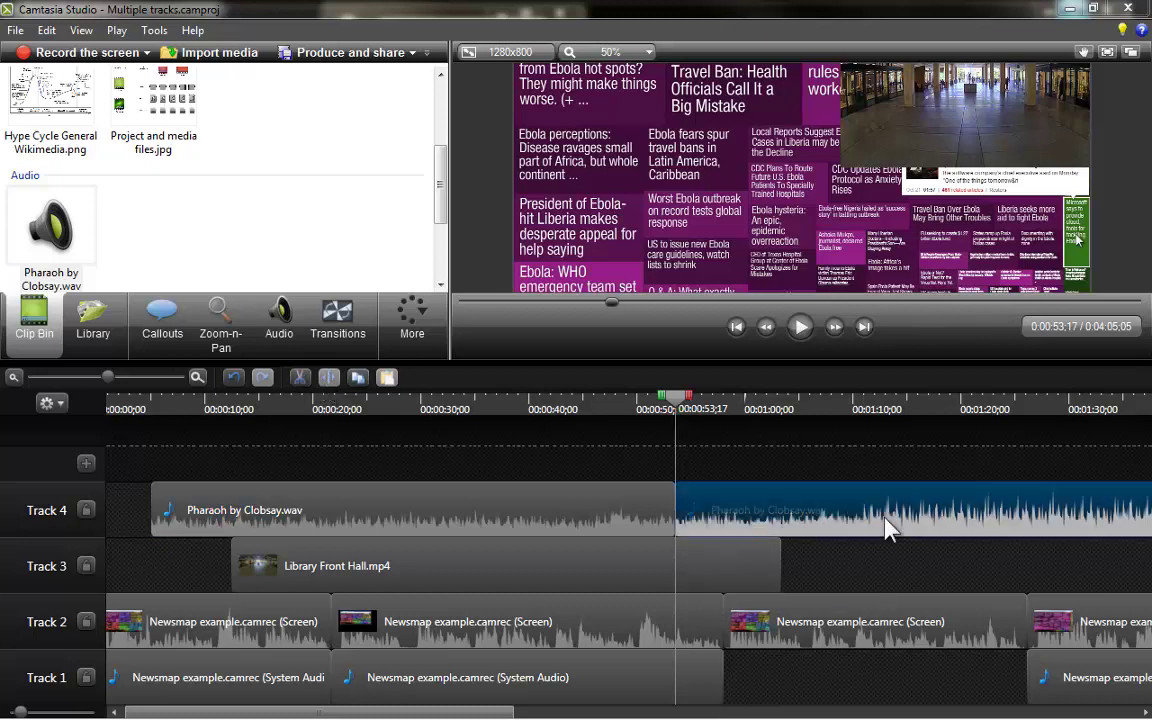
key(Delete)
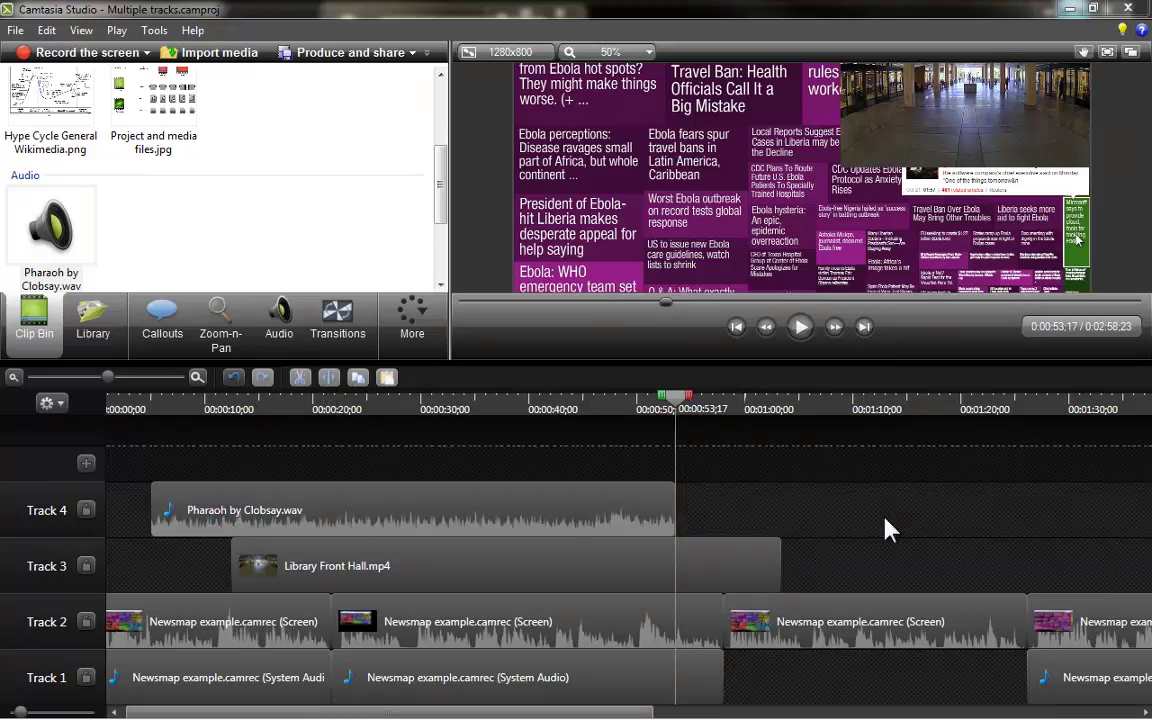
drag(400, 510, 352, 510)
drag(432, 710, 401, 716)
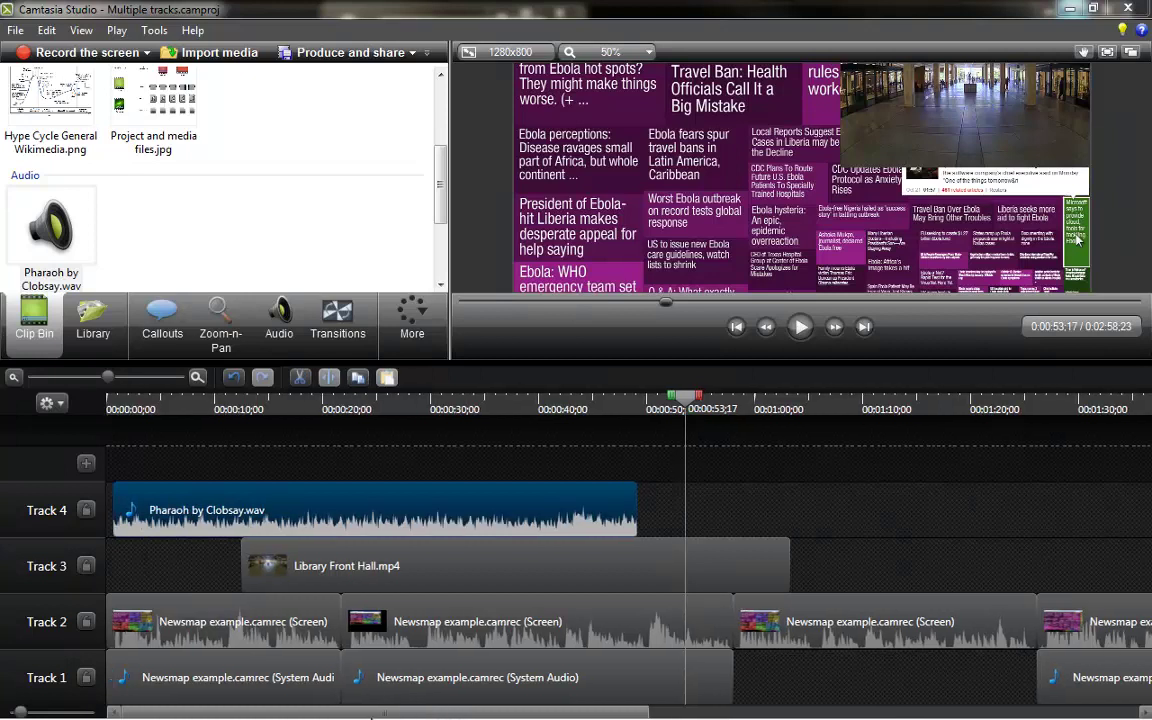
drag(291, 522, 280, 518)
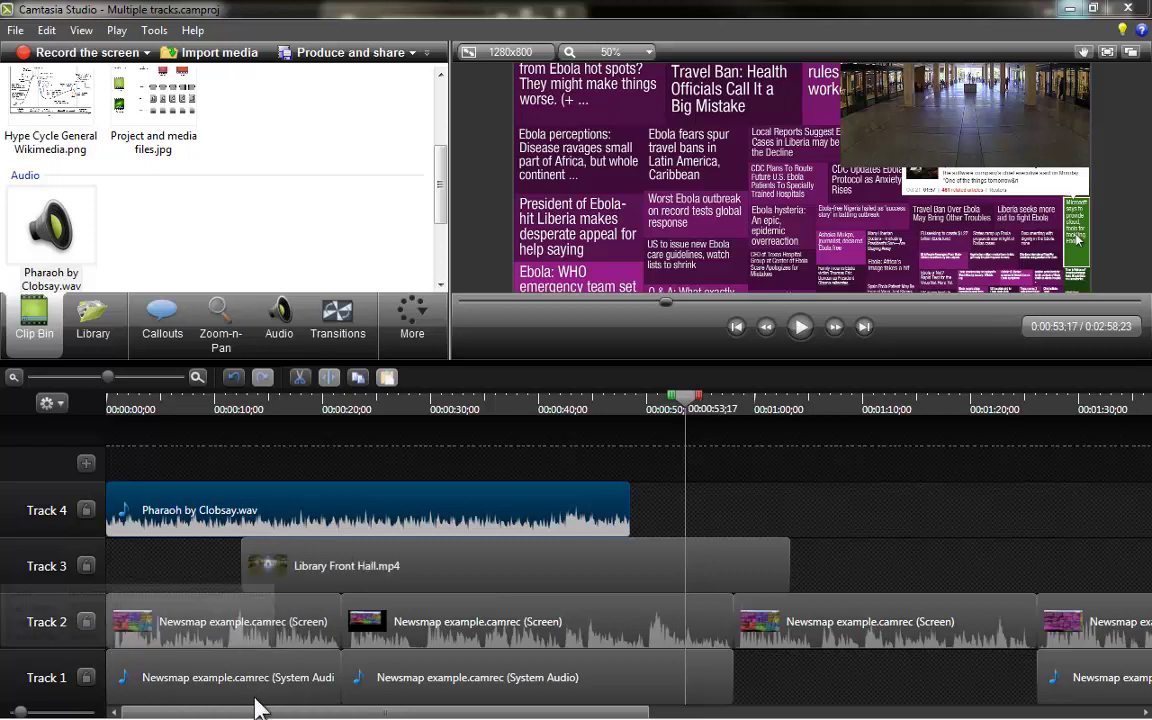
Step: Lock Track 4, select the timeline's first 12;15 seconds, show the Audio tools, then unlock Track 4
click(86, 510)
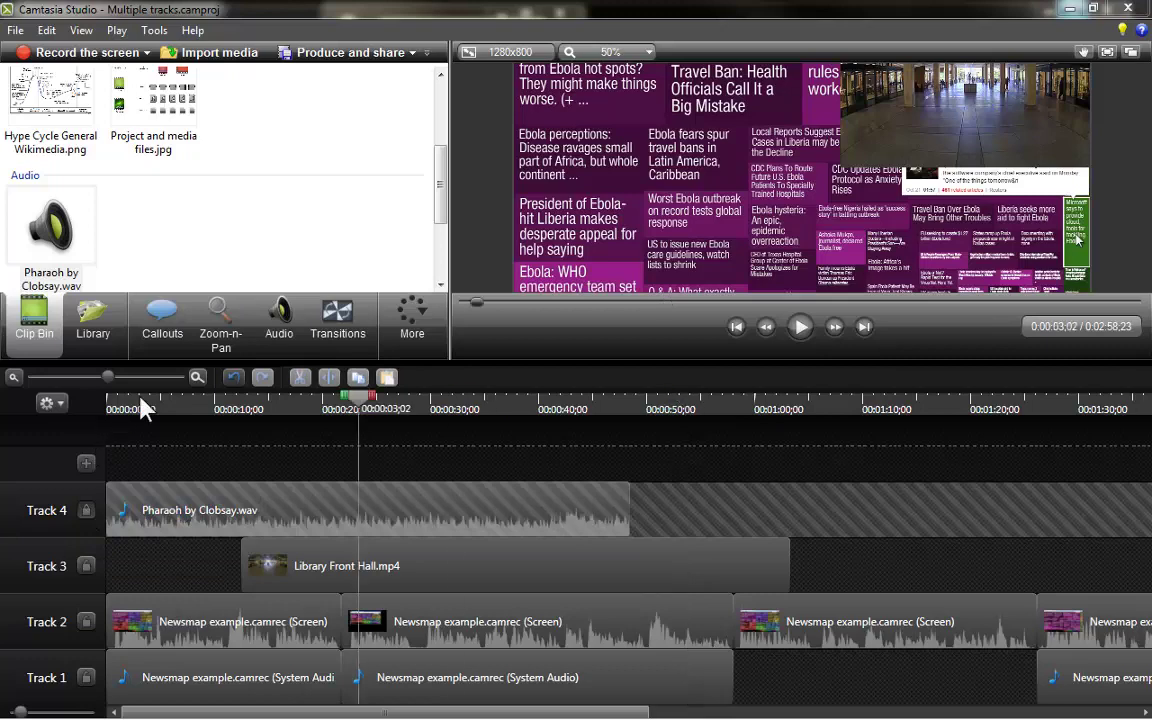
click(113, 405)
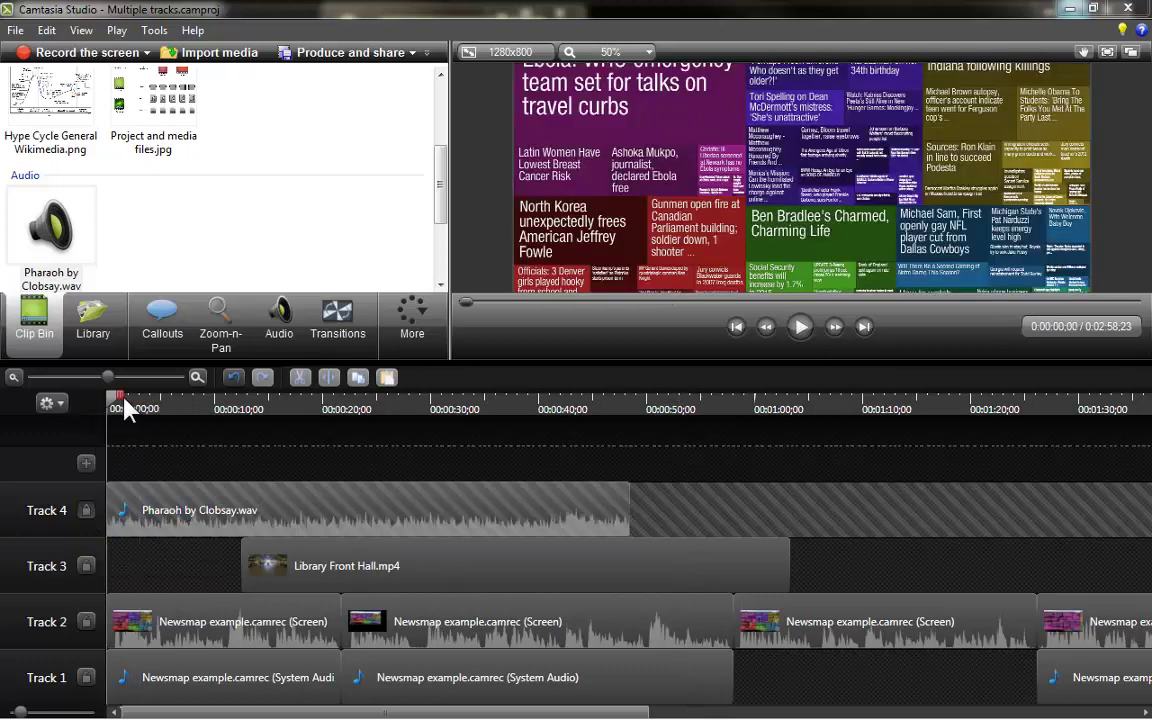
drag(122, 398, 258, 441)
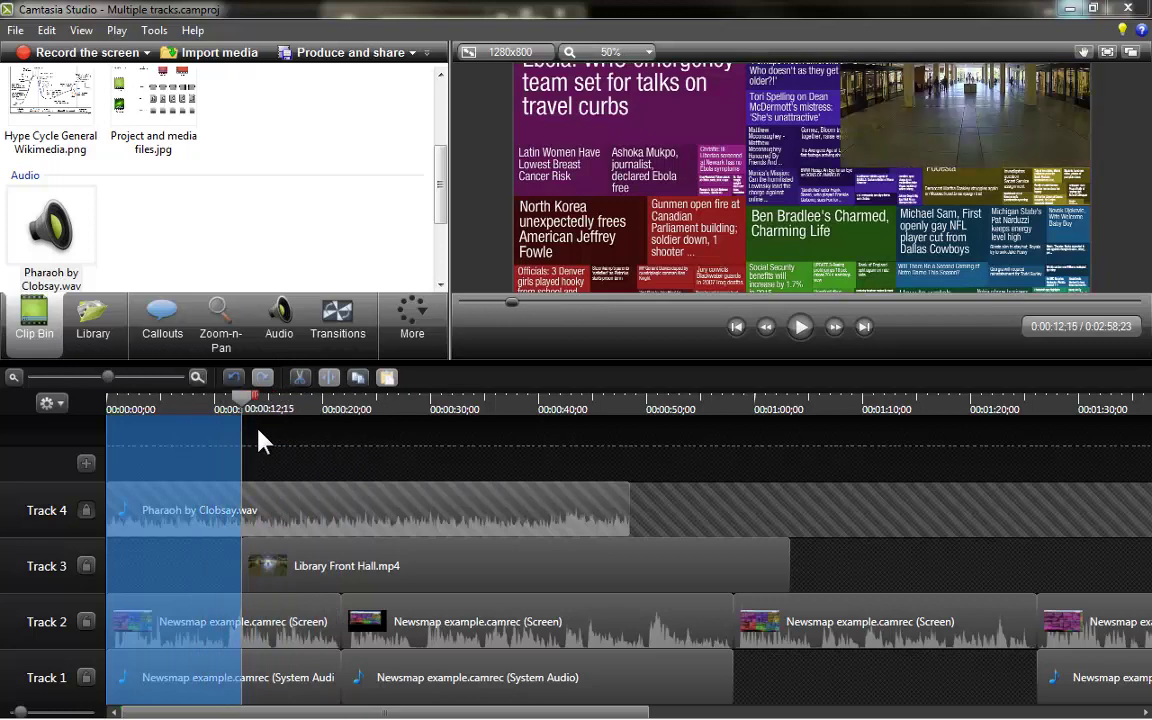
click(279, 320)
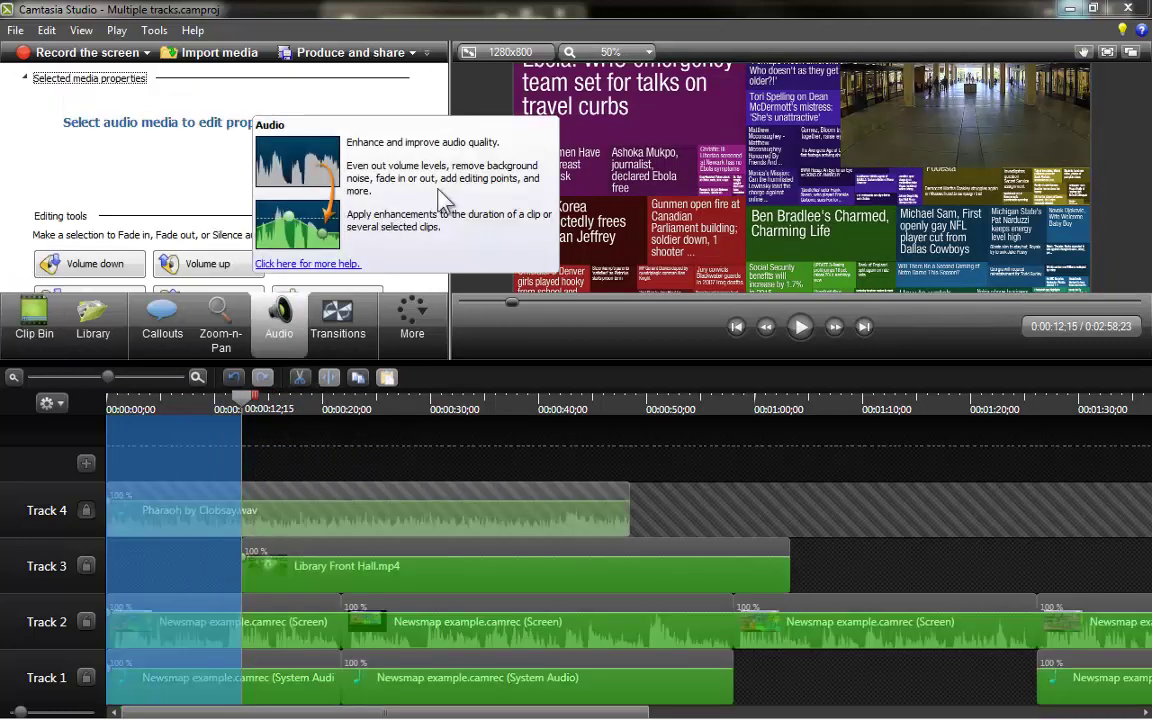
scroll(211, 180, down, 1)
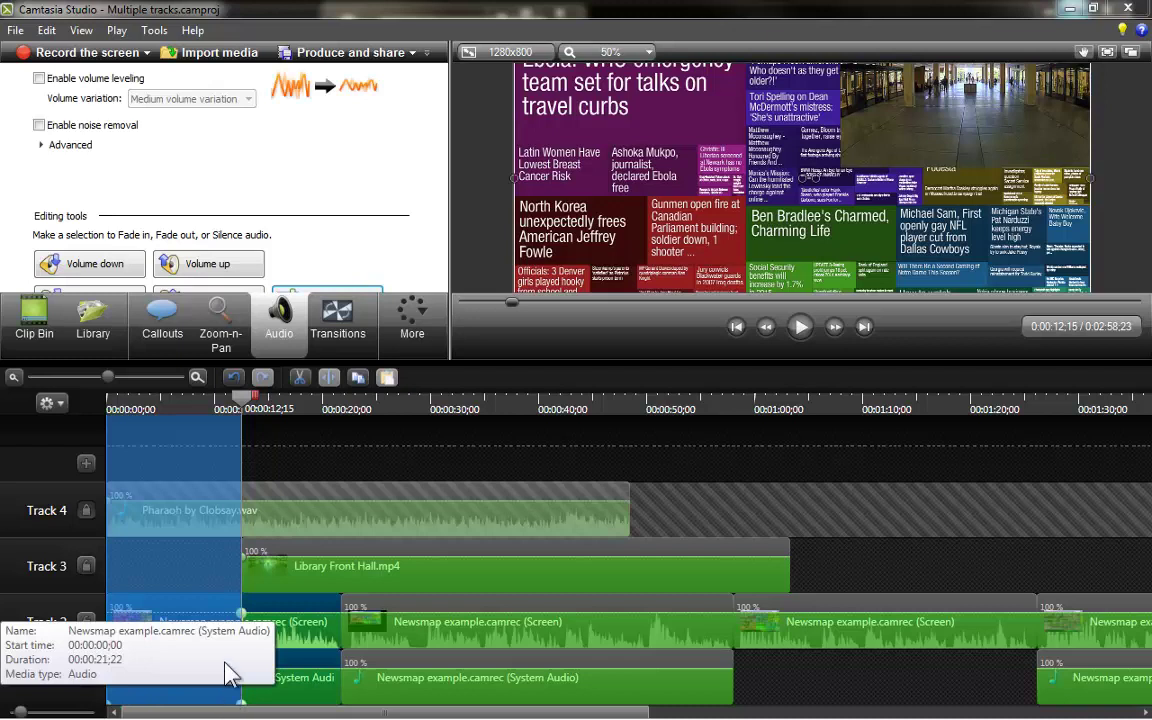
click(283, 468)
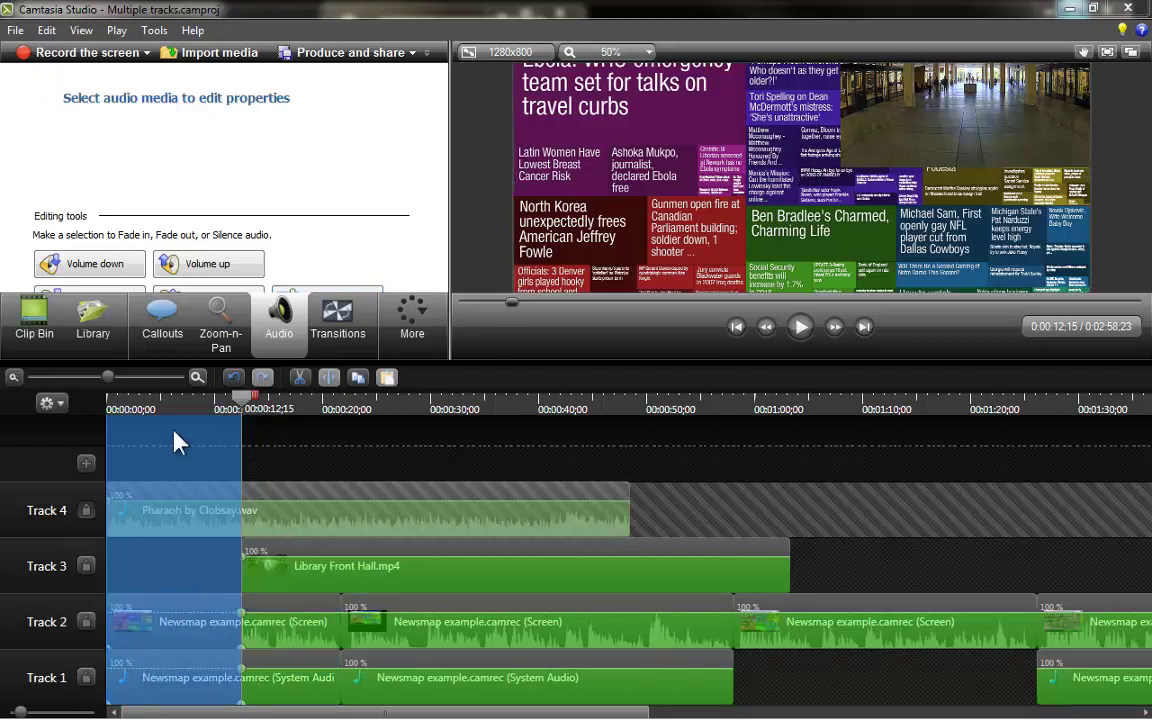
click(87, 512)
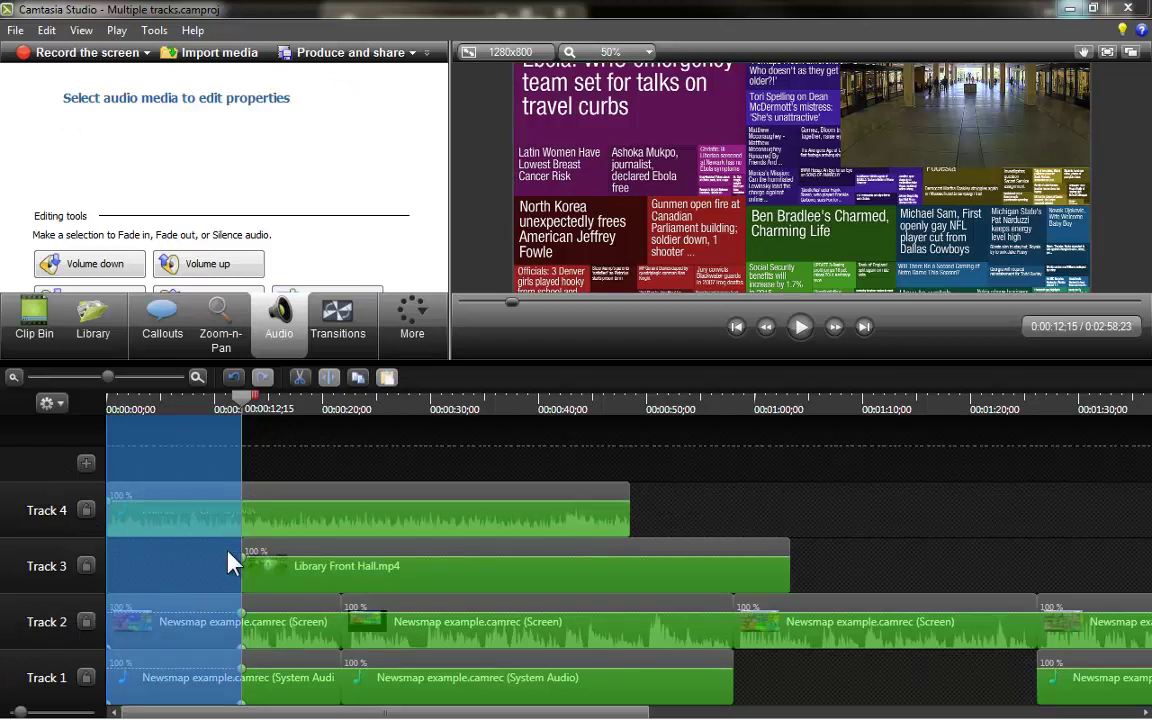
Step: Lock Tracks 1–3 and fade the Pharaoh music in over its first 16 seconds
click(87, 566)
click(87, 622)
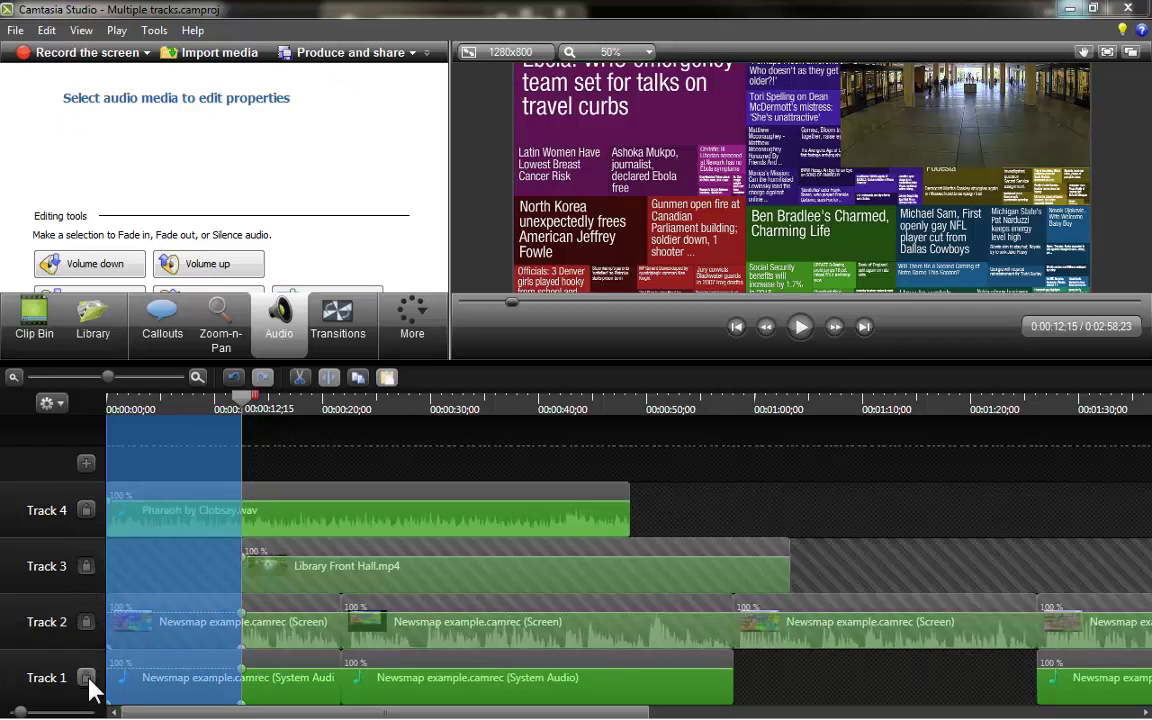
click(87, 678)
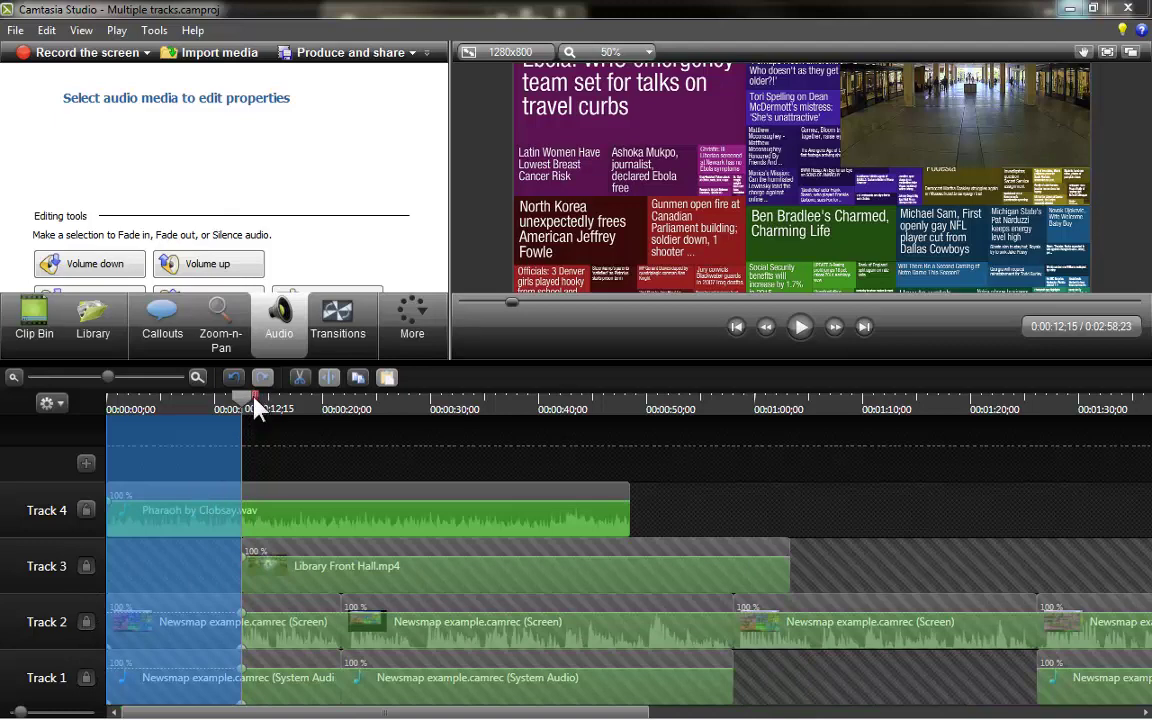
drag(256, 400, 287, 410)
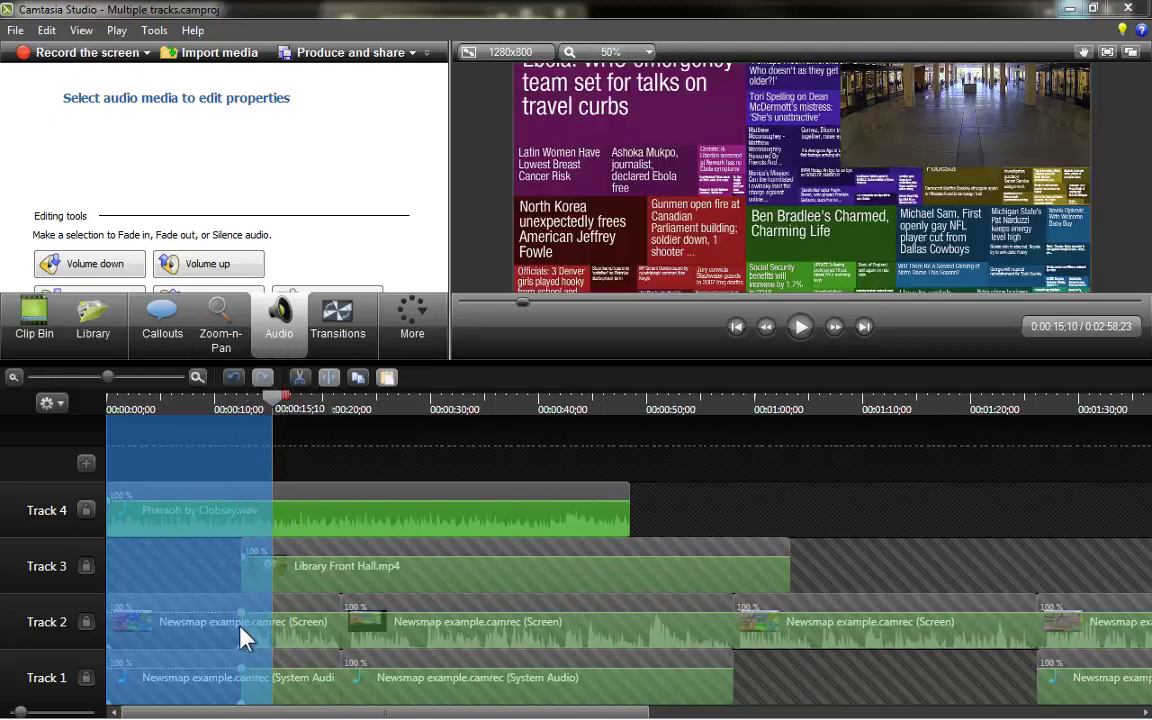
mouse_move(240, 615)
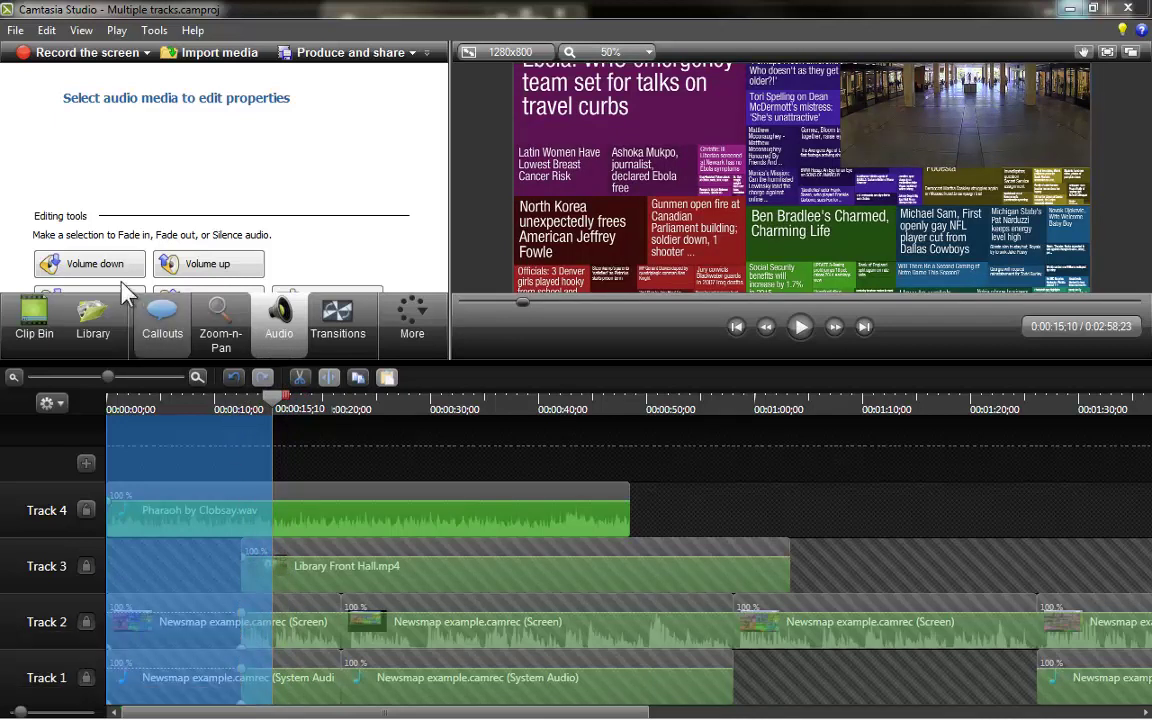
scroll(340, 240, down, 1)
scroll(340, 240, down, 1)
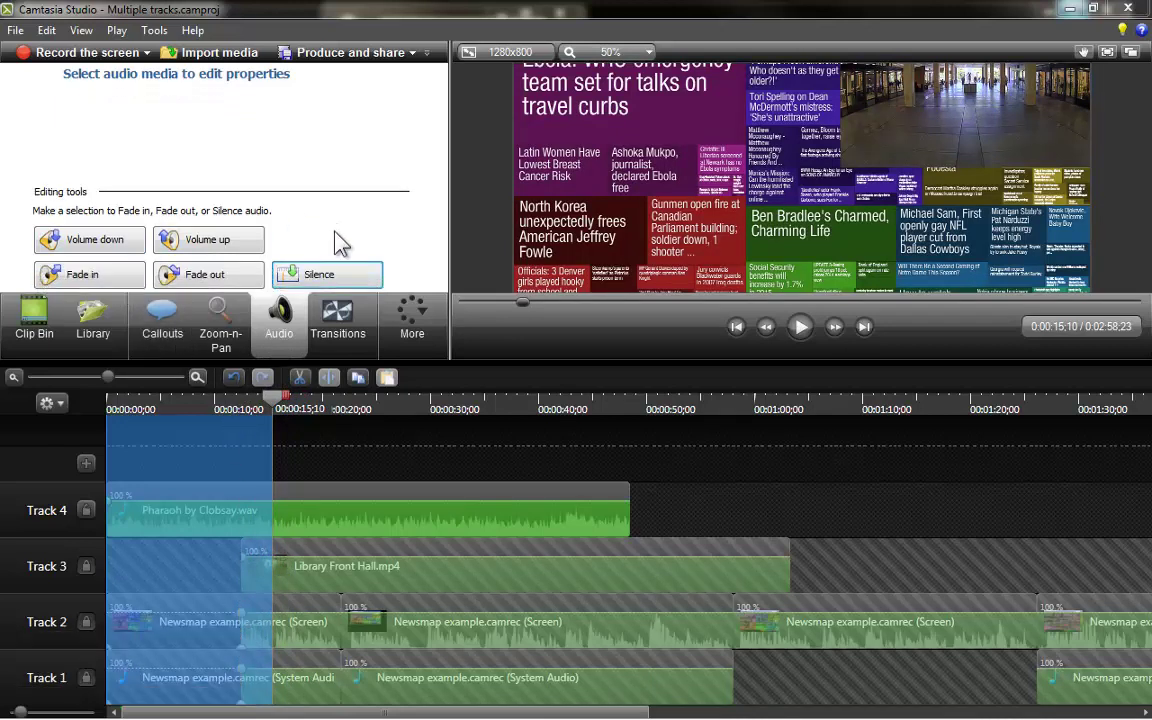
click(72, 268)
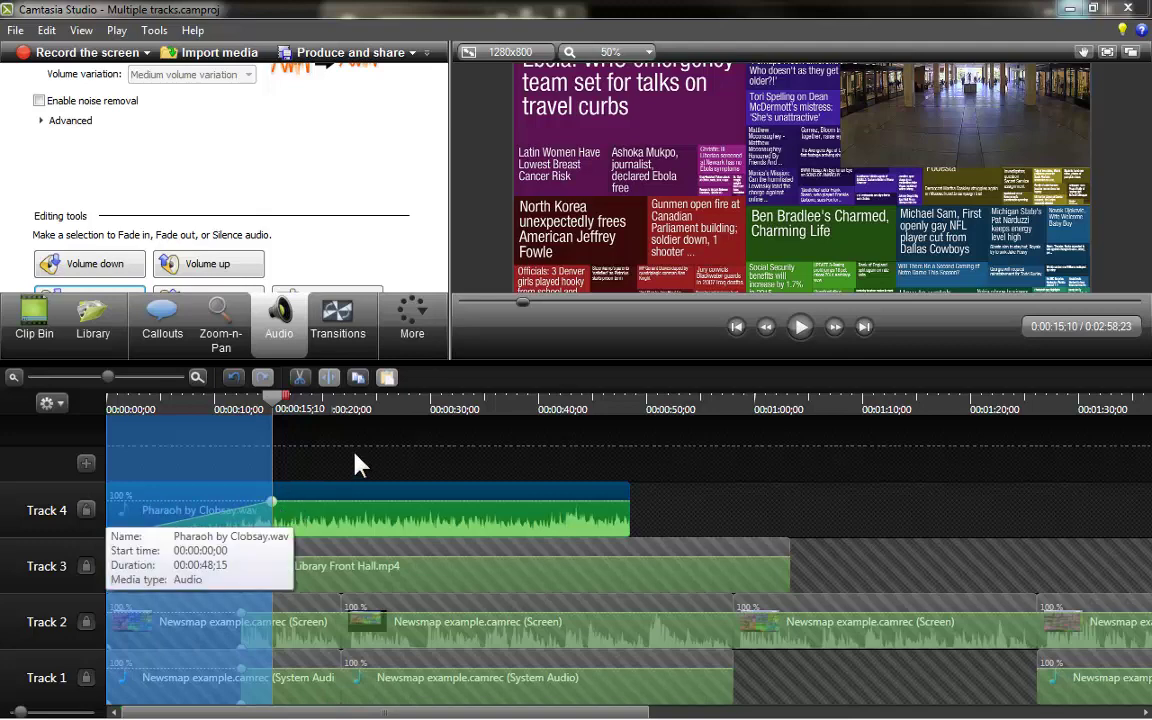
Step: Fade the music out from 0:00:16;12 to about 0:48;15
click(288, 409)
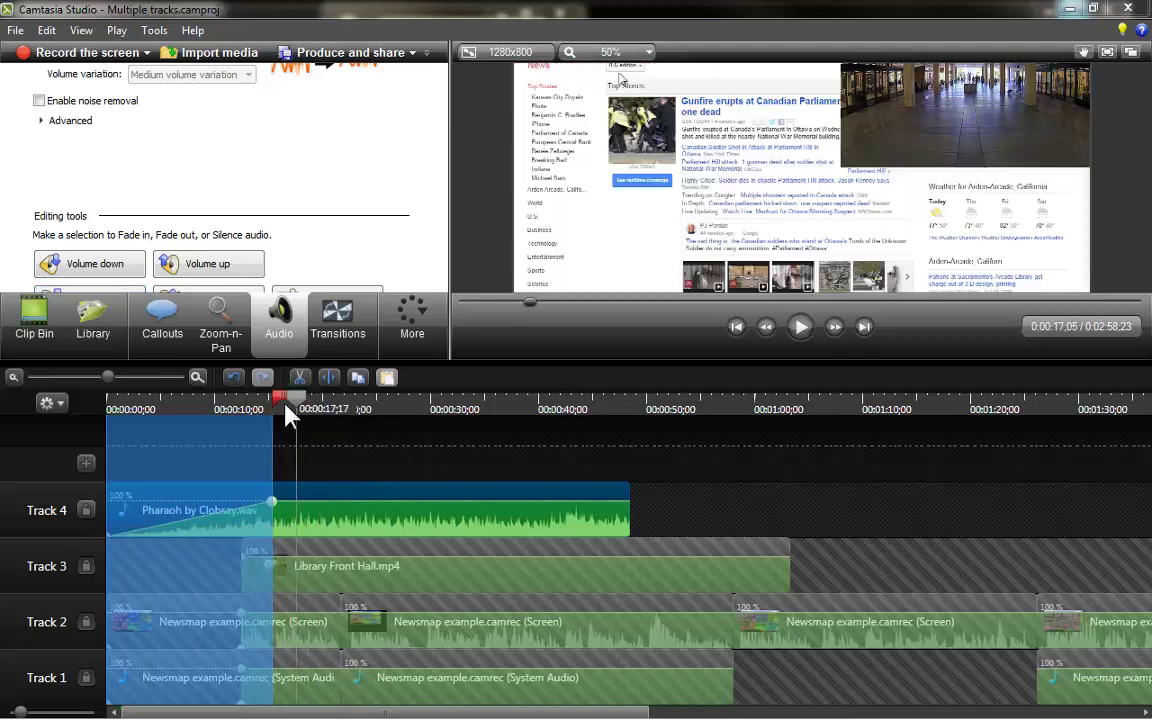
drag(280, 409, 285, 409)
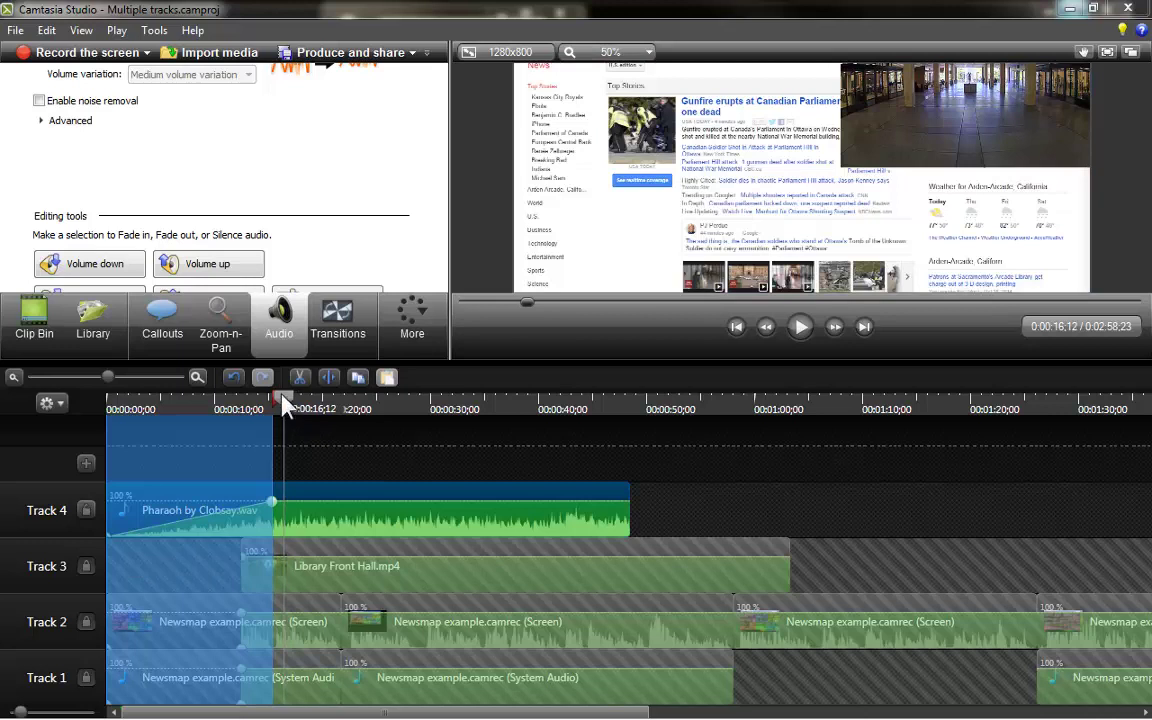
click(284, 405)
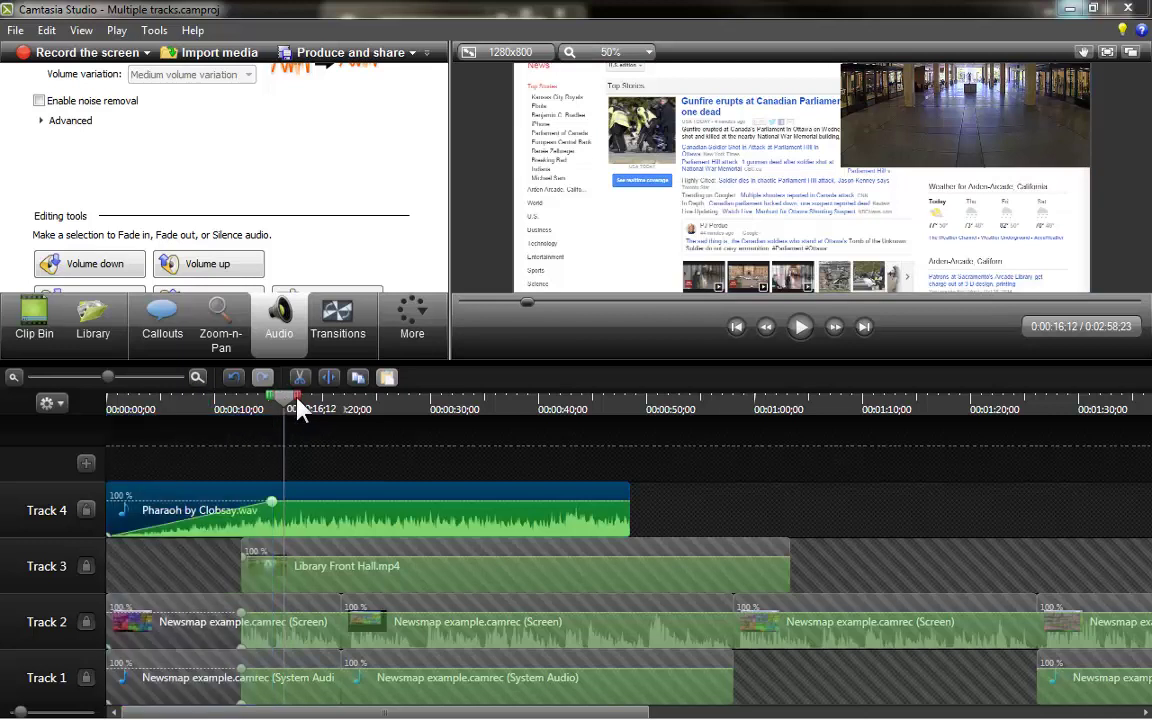
drag(299, 401, 645, 430)
scroll(415, 250, down, 1)
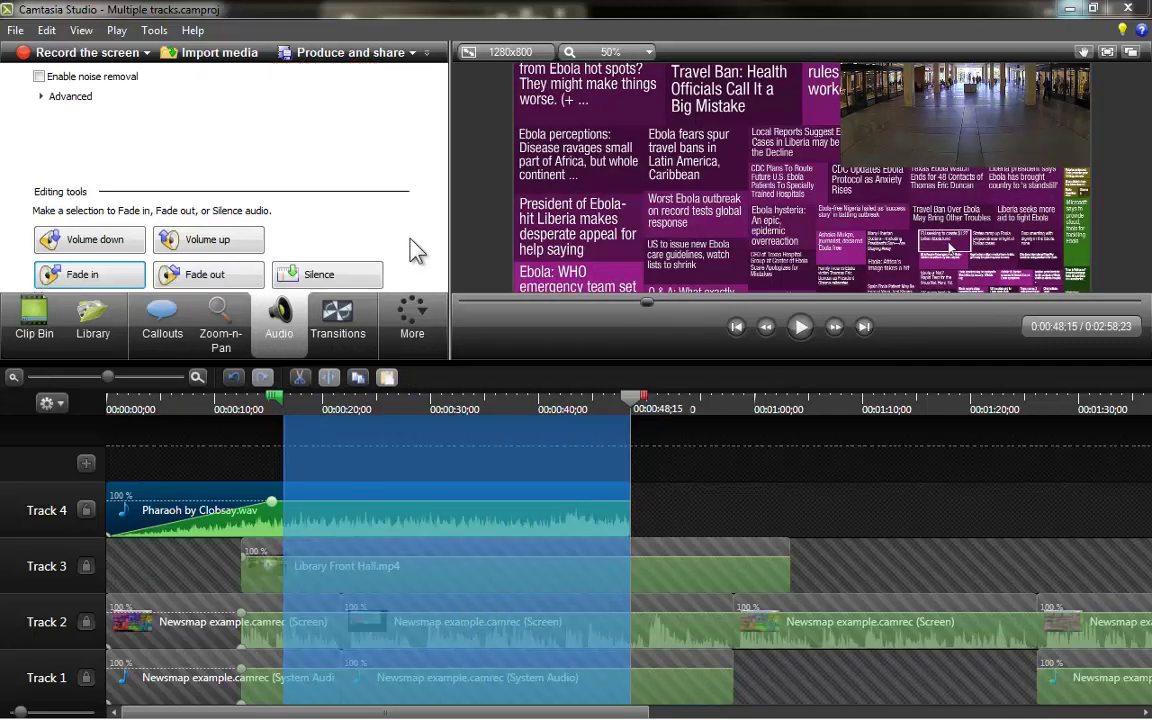
click(232, 272)
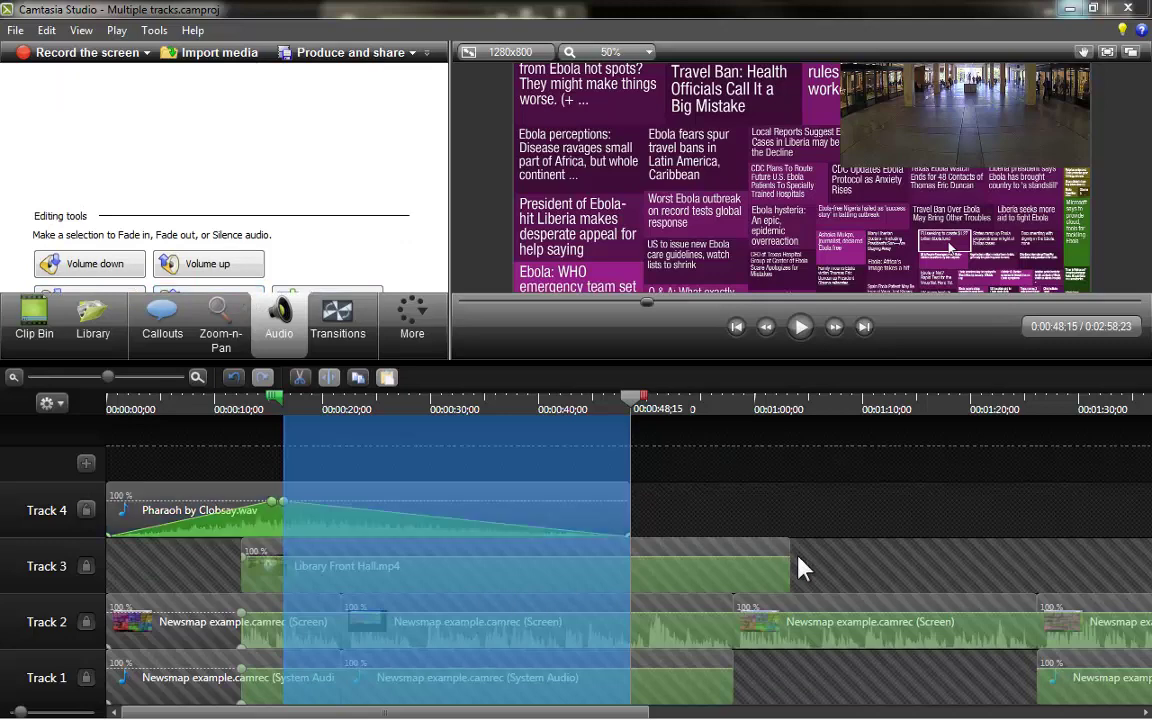
click(155, 411)
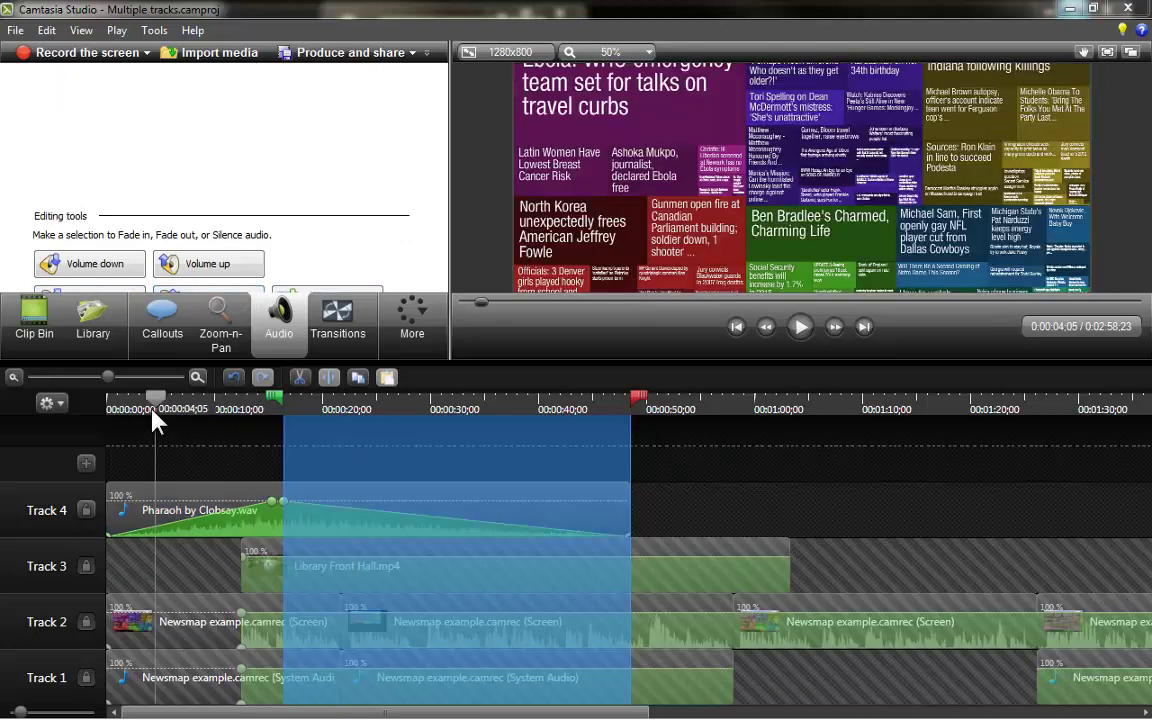
drag(154, 411, 87, 403)
click(798, 325)
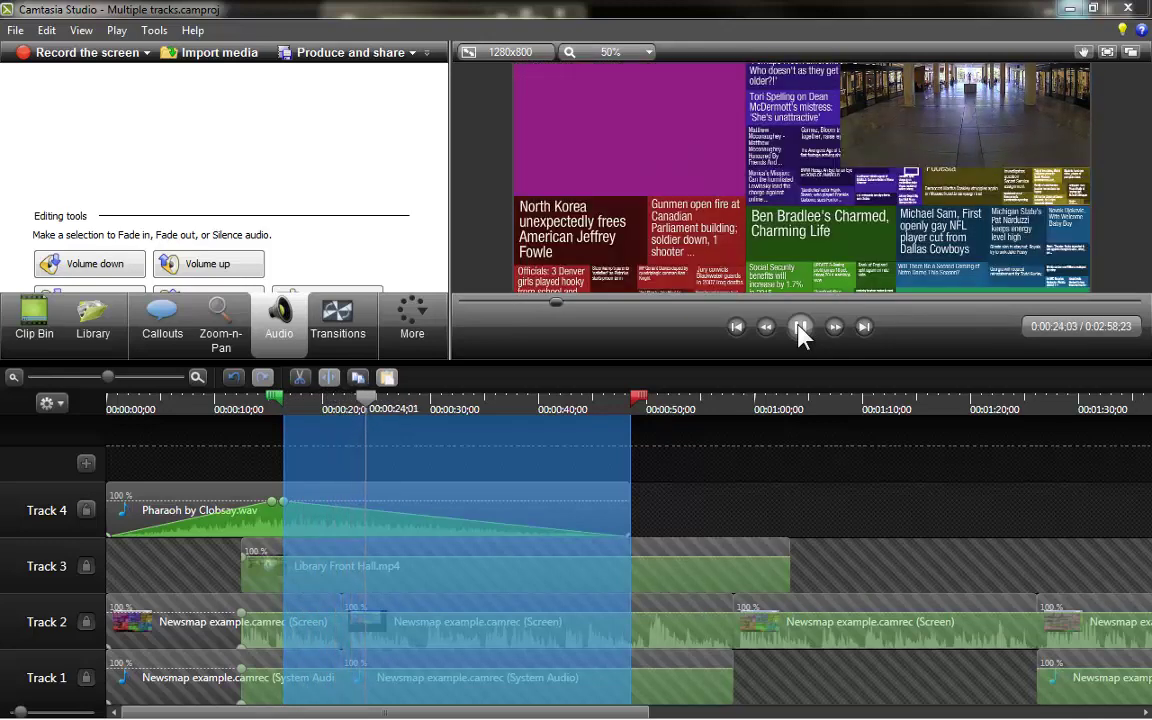
Step: Lower the music's volume point at the fade-out start to about 65 %, preview it, and restore the window down
click(800, 327)
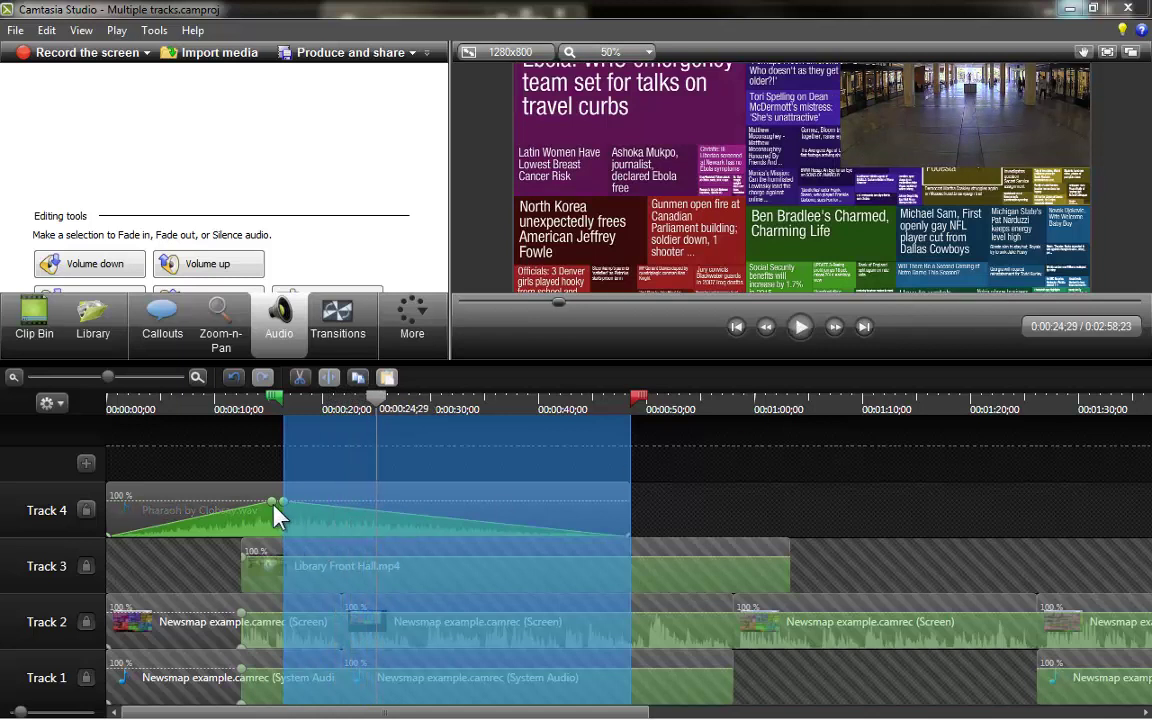
drag(270, 501, 288, 527)
click(230, 404)
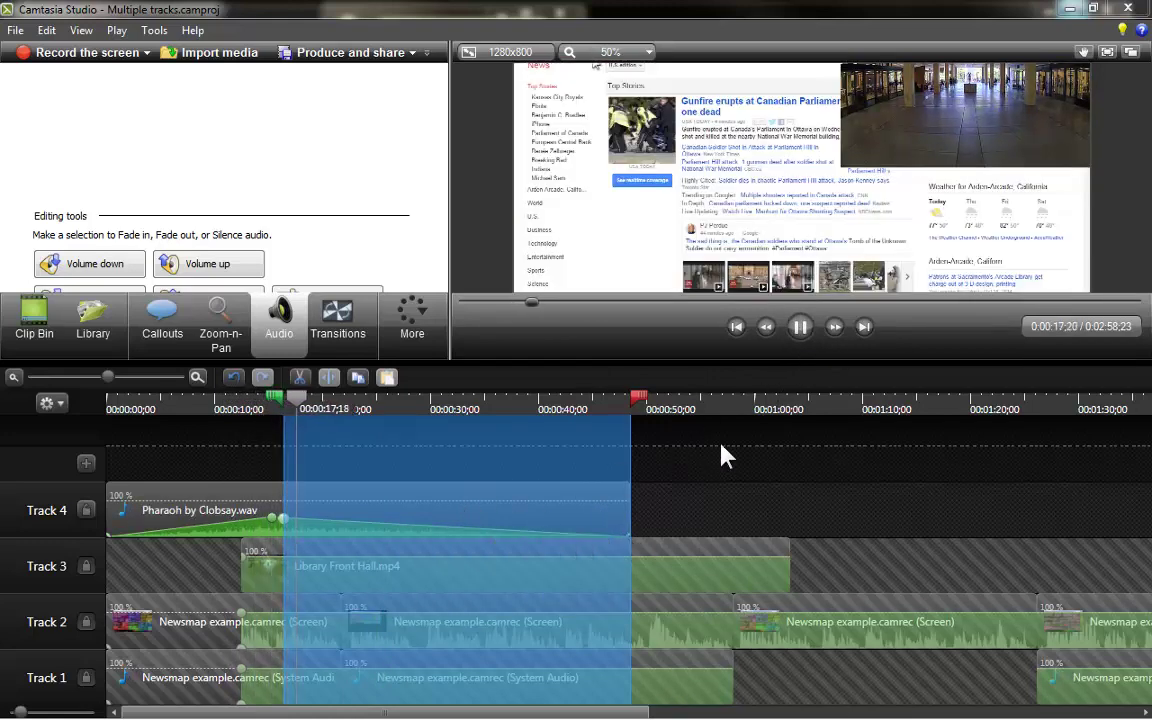
click(801, 327)
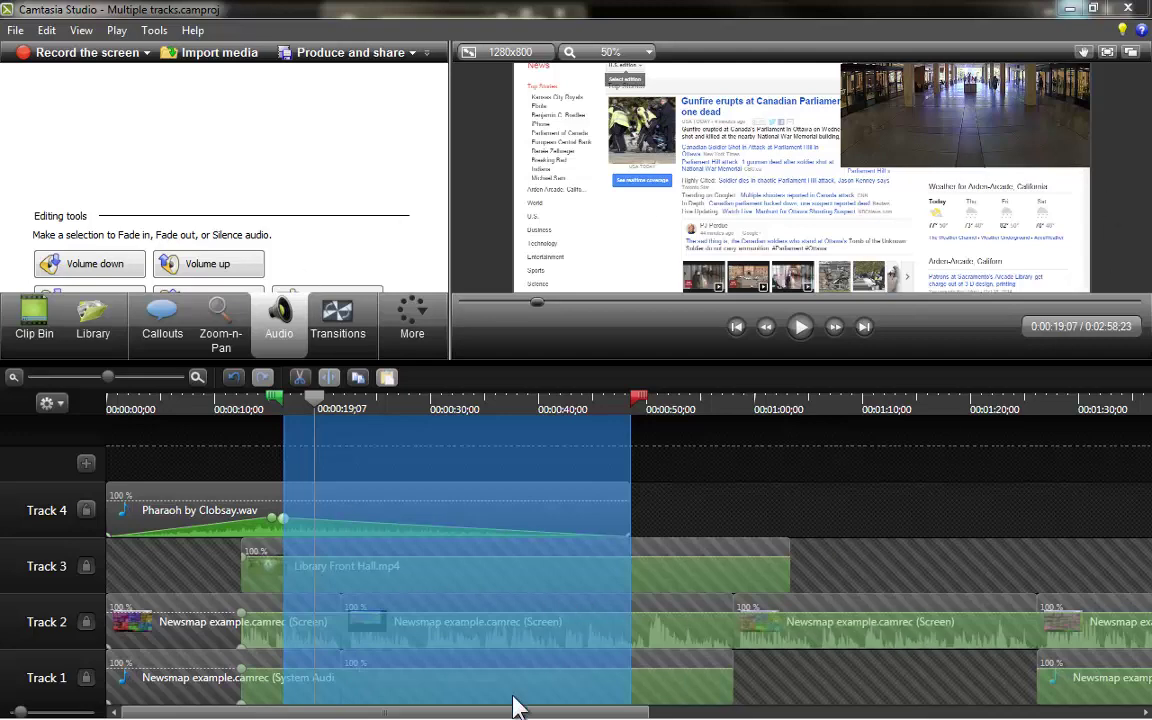
drag(535, 716, 453, 718)
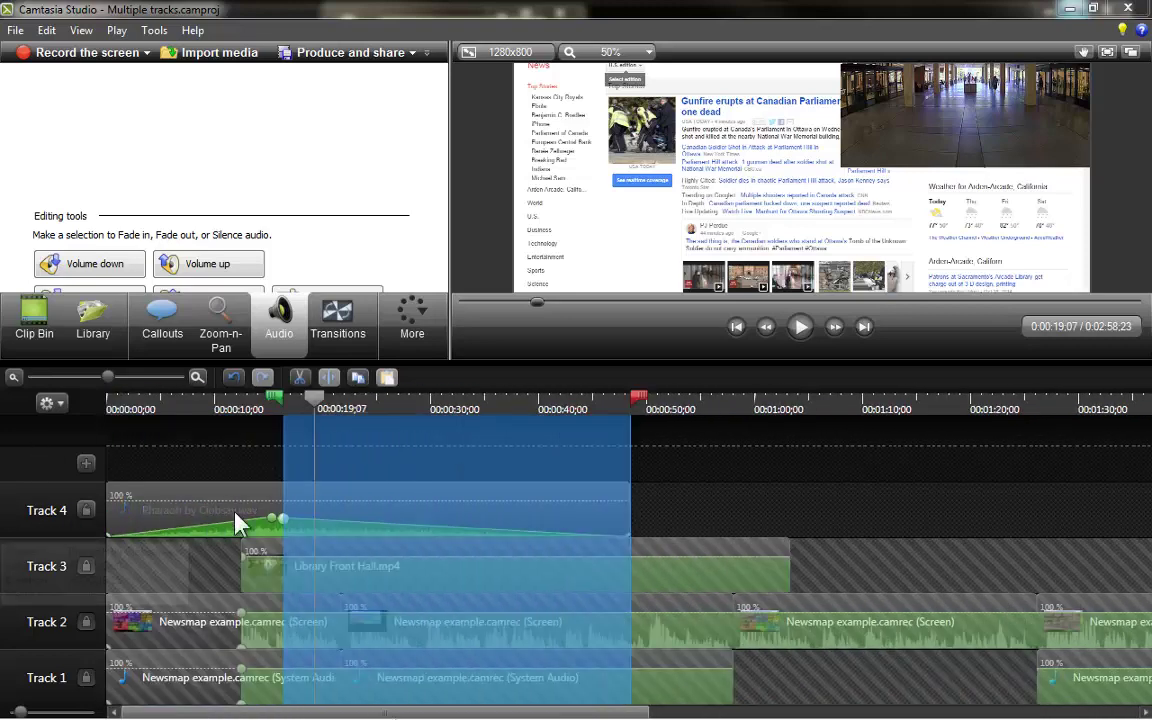
click(1093, 9)
Step: Save the Camtasia project with File > Save project
drag(530, 25, 613, 35)
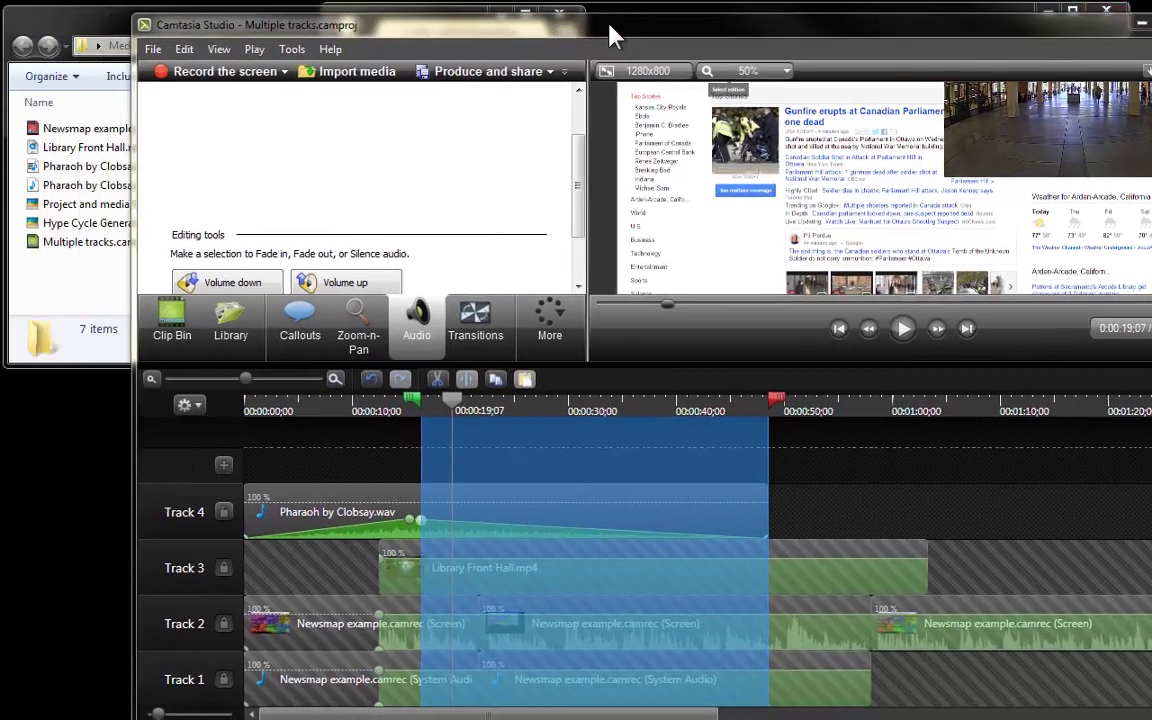
click(45, 14)
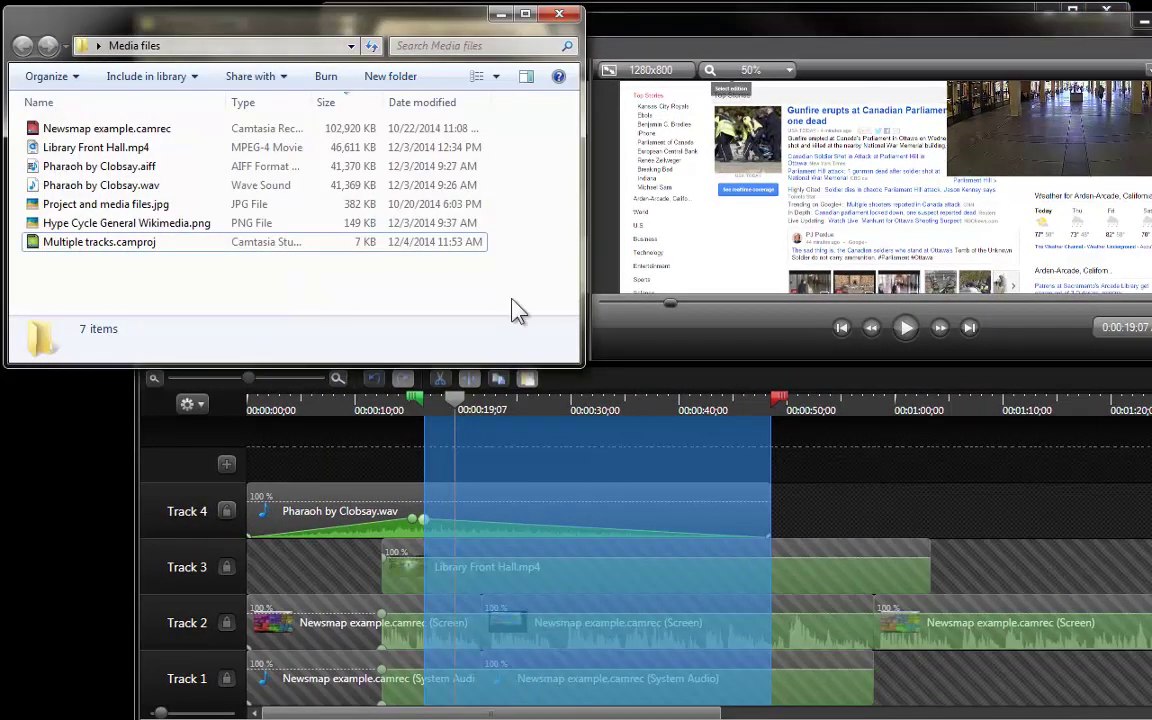
click(621, 284)
click(165, 54)
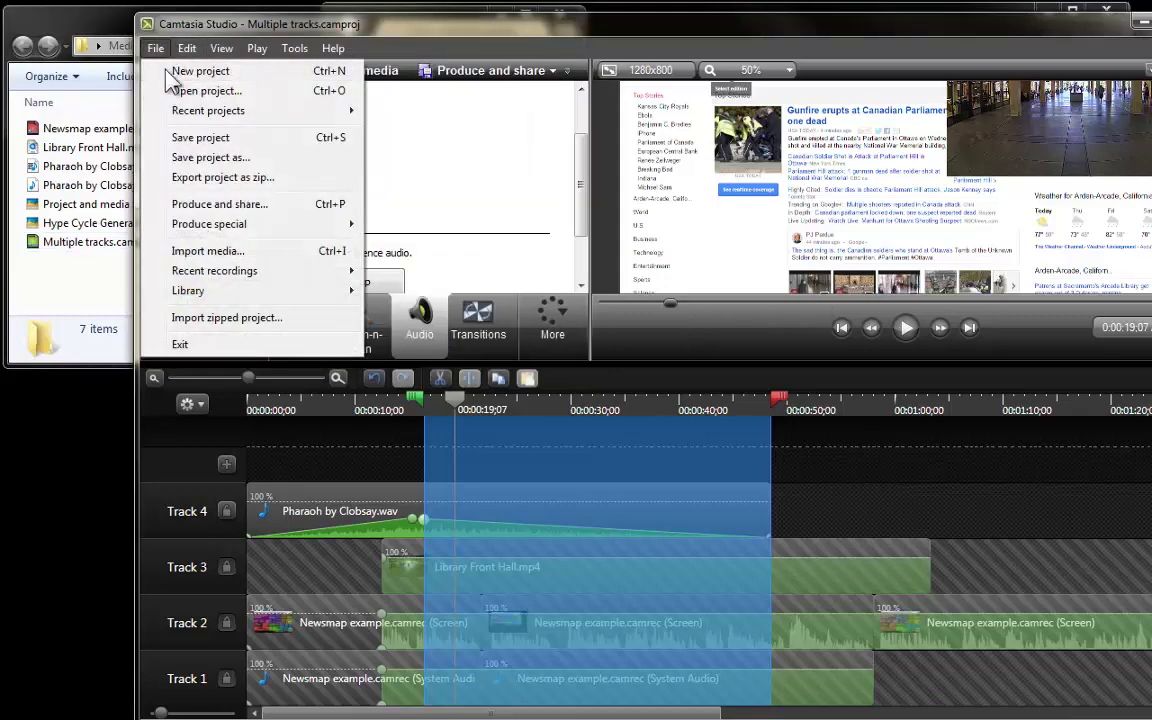
click(182, 137)
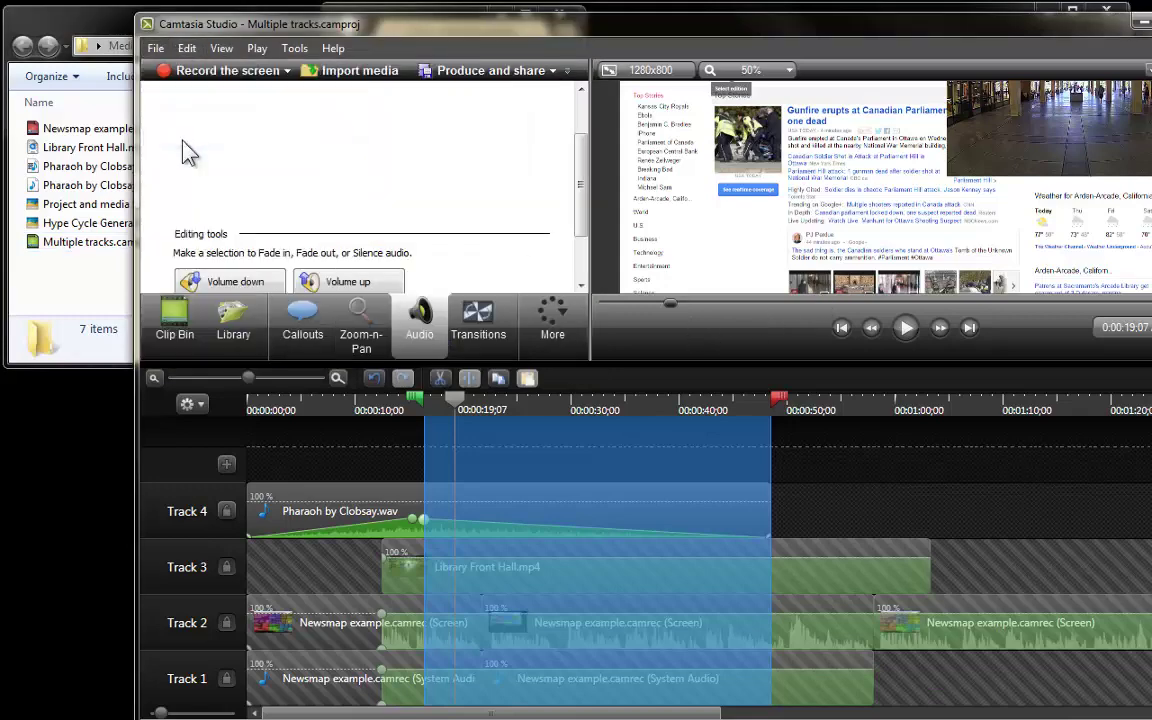
Step: Inspect each file in Media files, confirming Multiple tracks.camproj now reads 119 KB
click(93, 297)
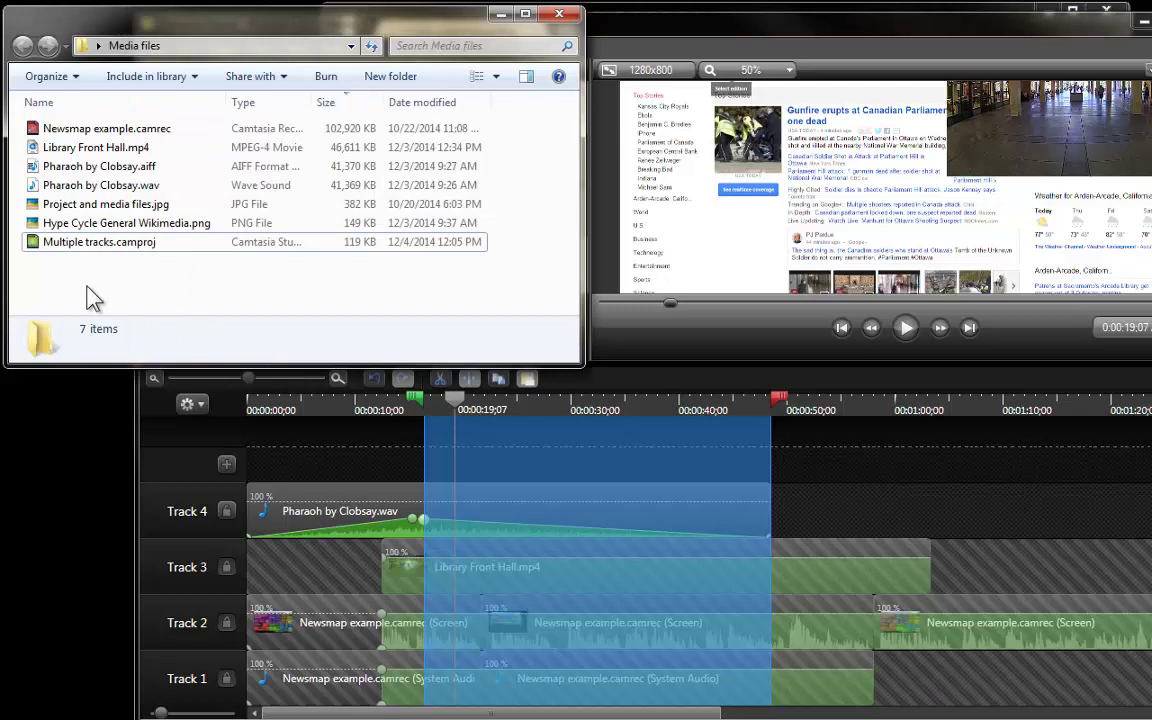
click(368, 145)
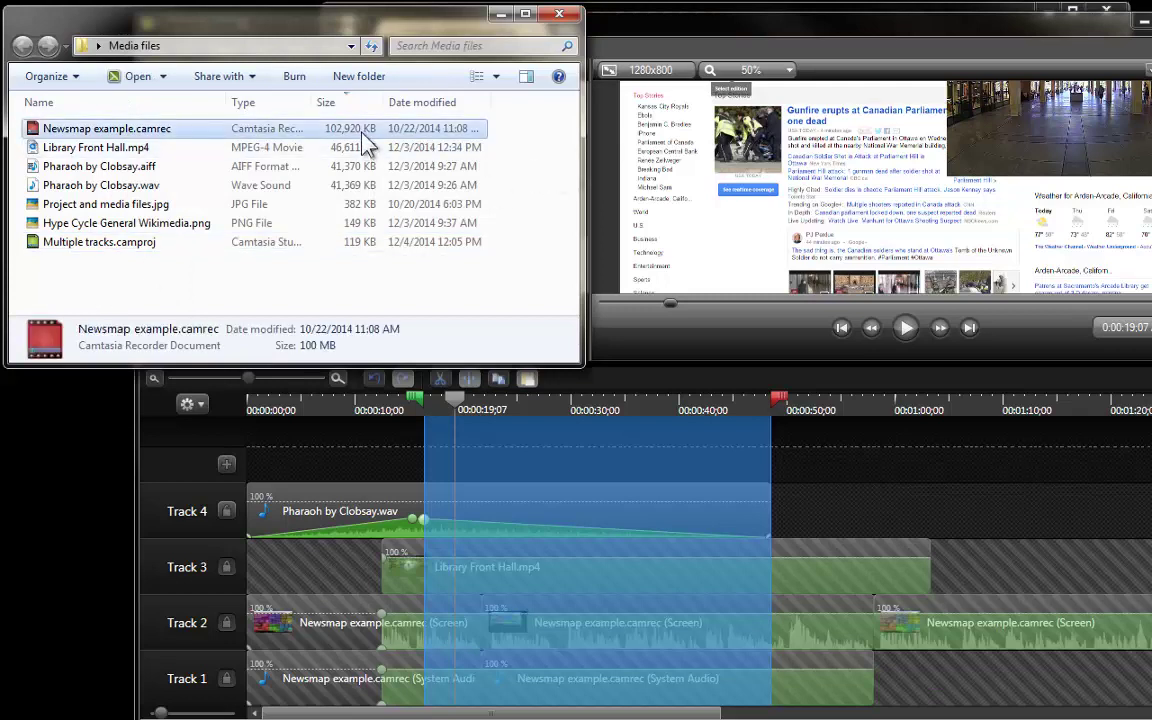
click(364, 147)
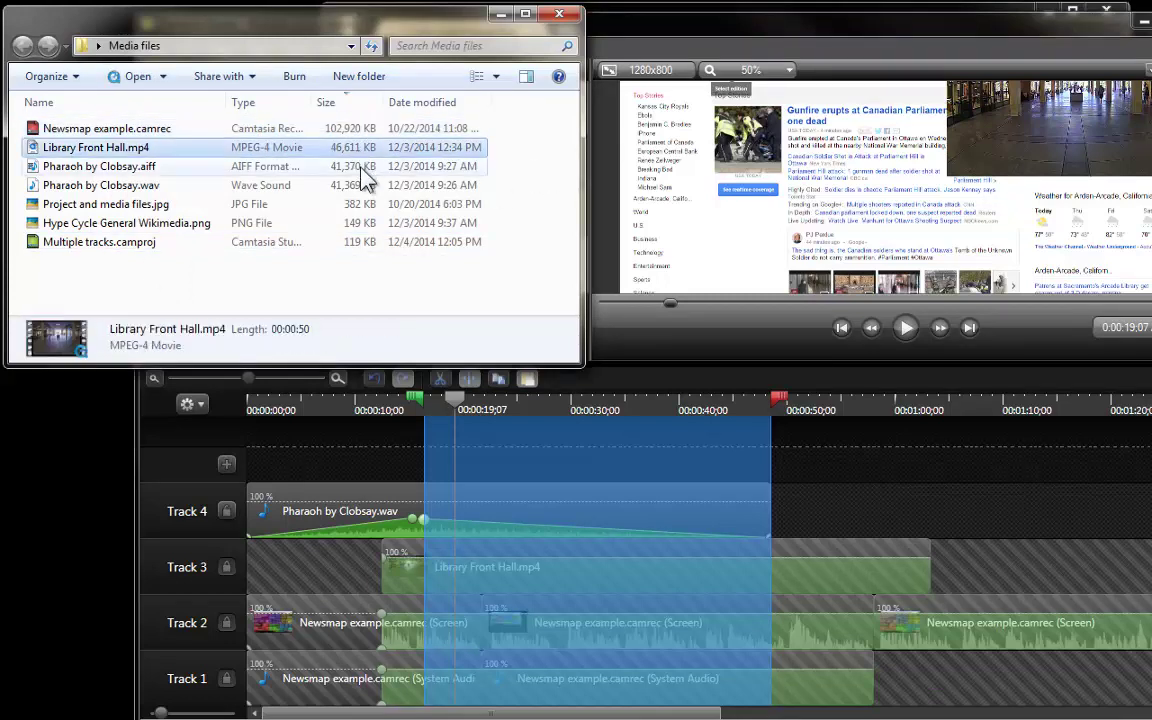
click(363, 167)
click(365, 186)
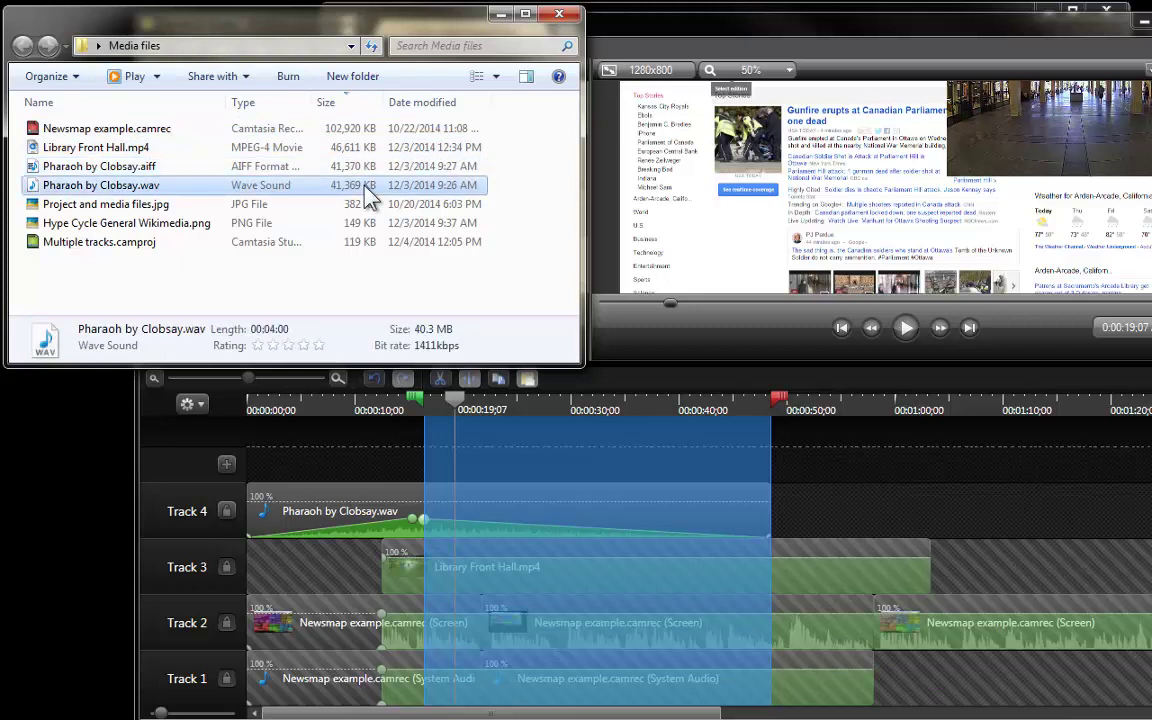
click(137, 244)
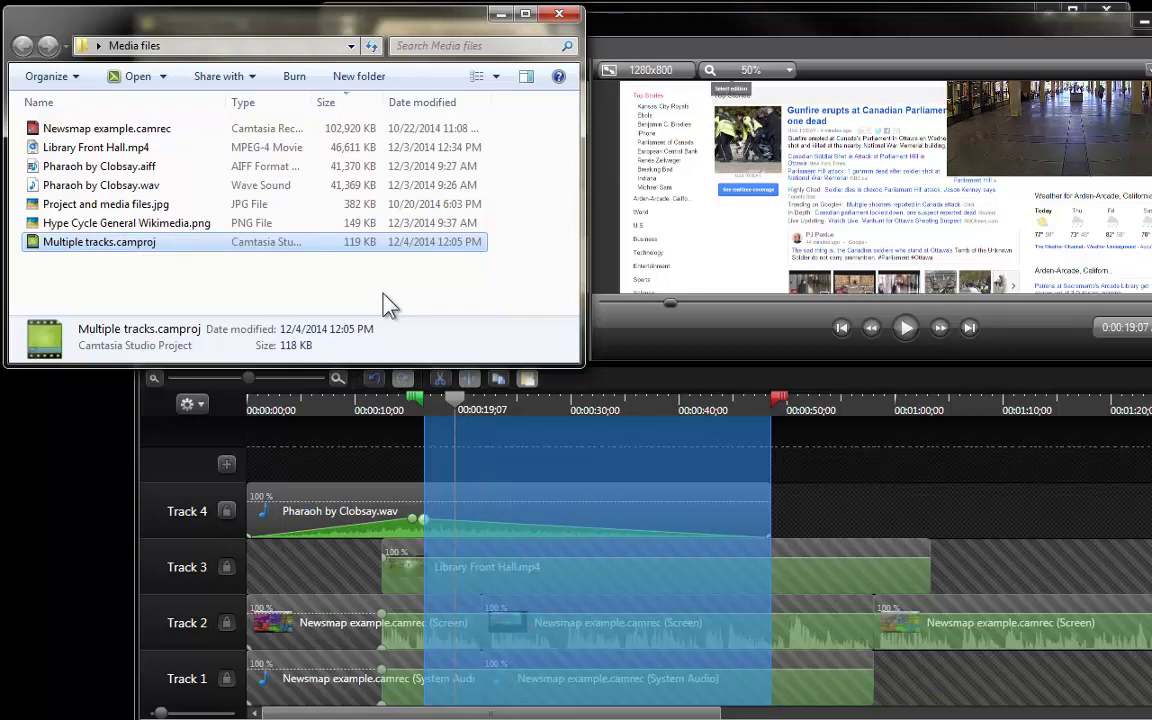
Step: Return Camtasia to full screen and set the playhead to about 4 seconds
click(430, 268)
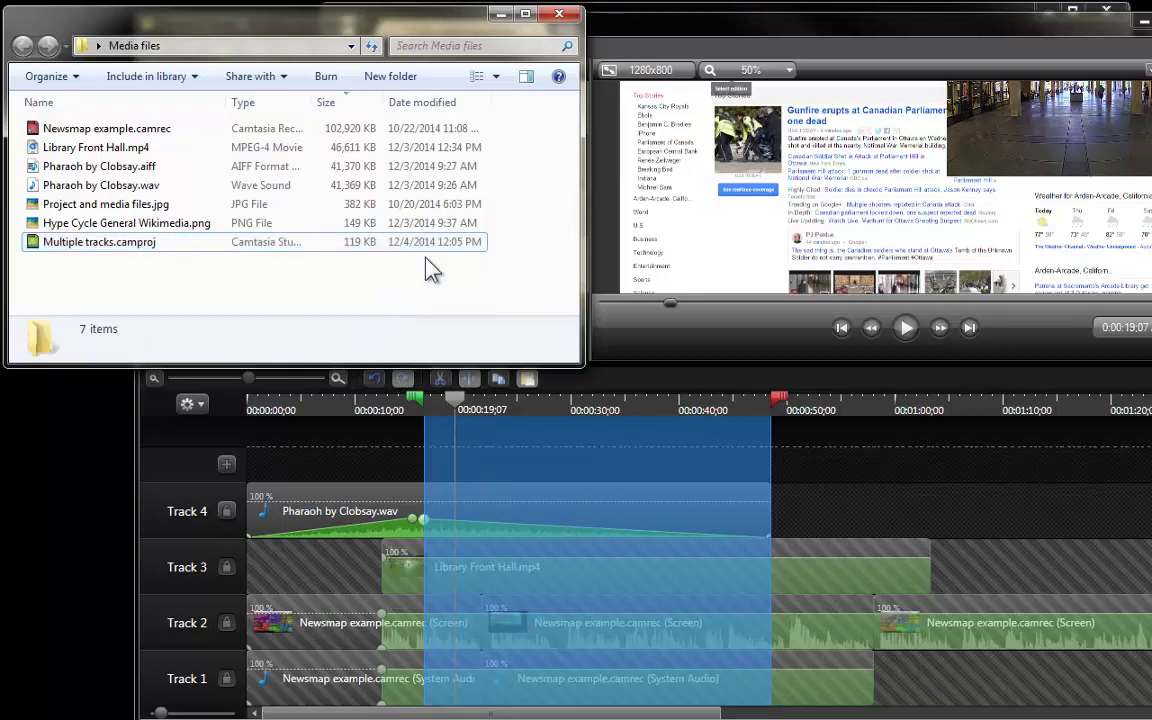
click(651, 344)
double_click(1050, 30)
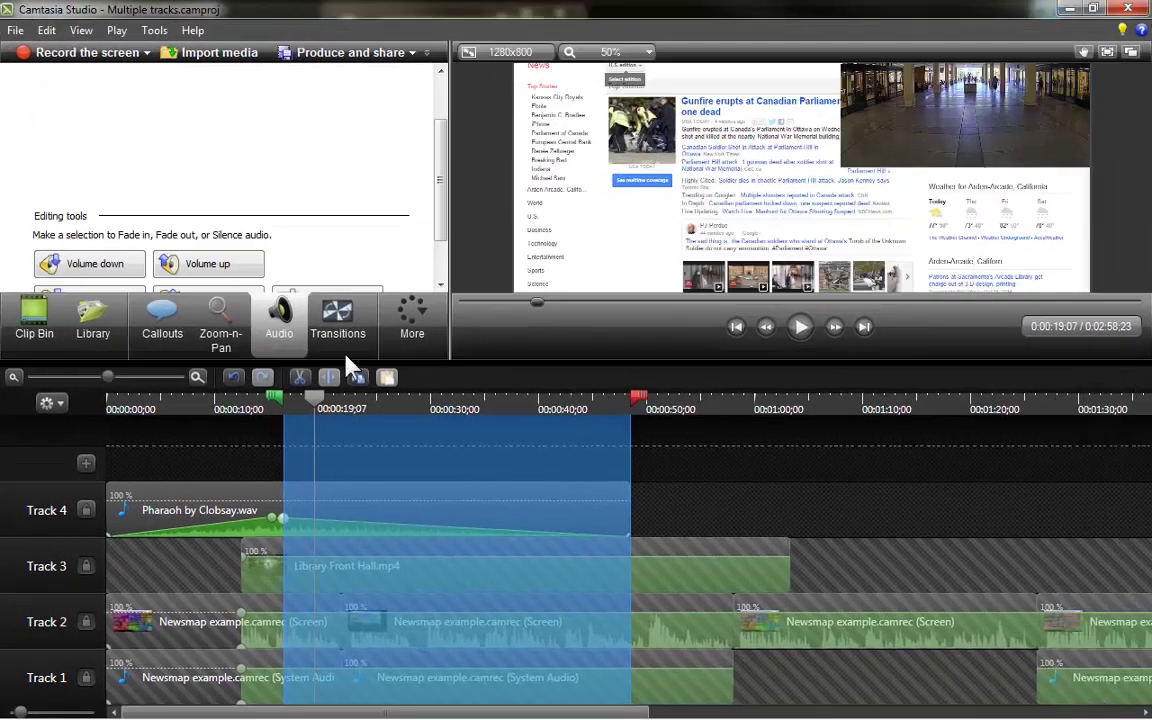
click(440, 406)
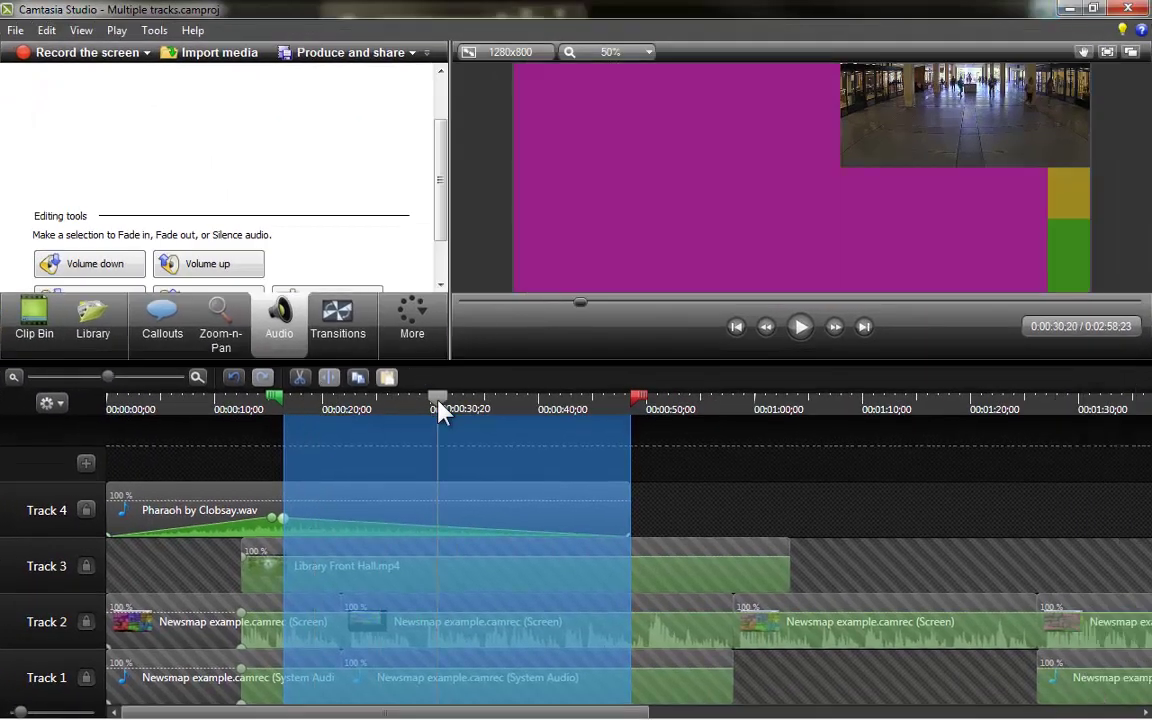
click(160, 410)
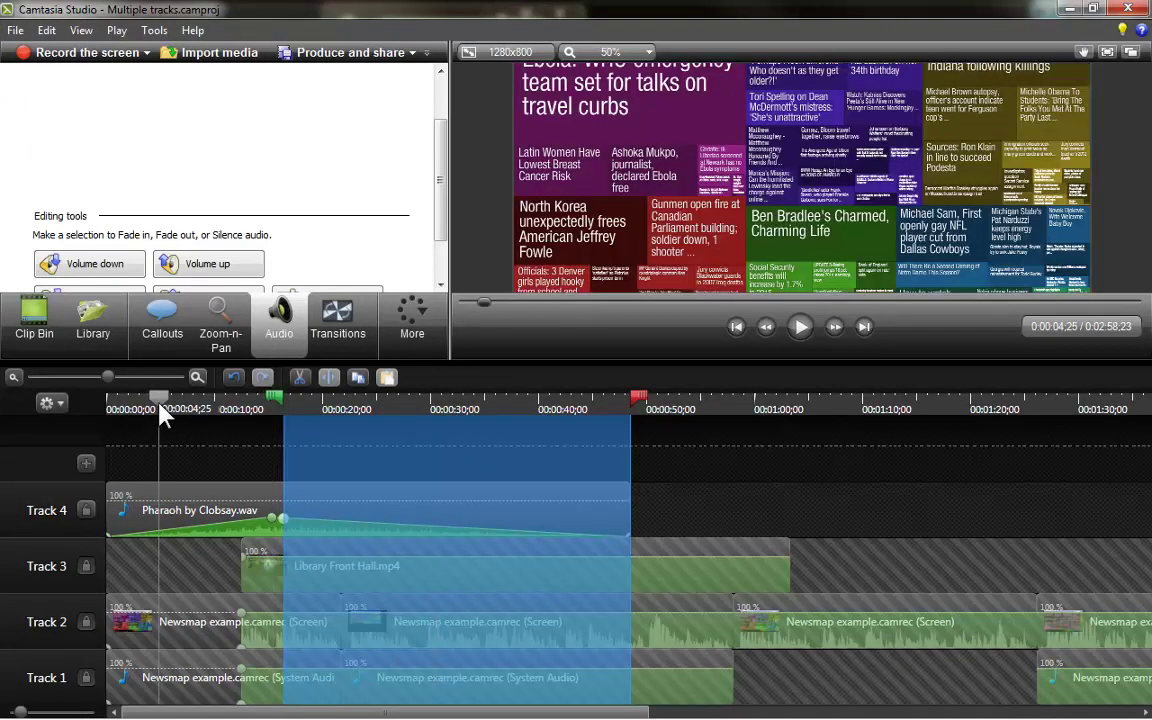
Step: Drag Hype Cycle General Wikimedia.png from the Clip Bin onto a new Track 5, previewing at 0:06;25
click(31, 319)
click(36, 92)
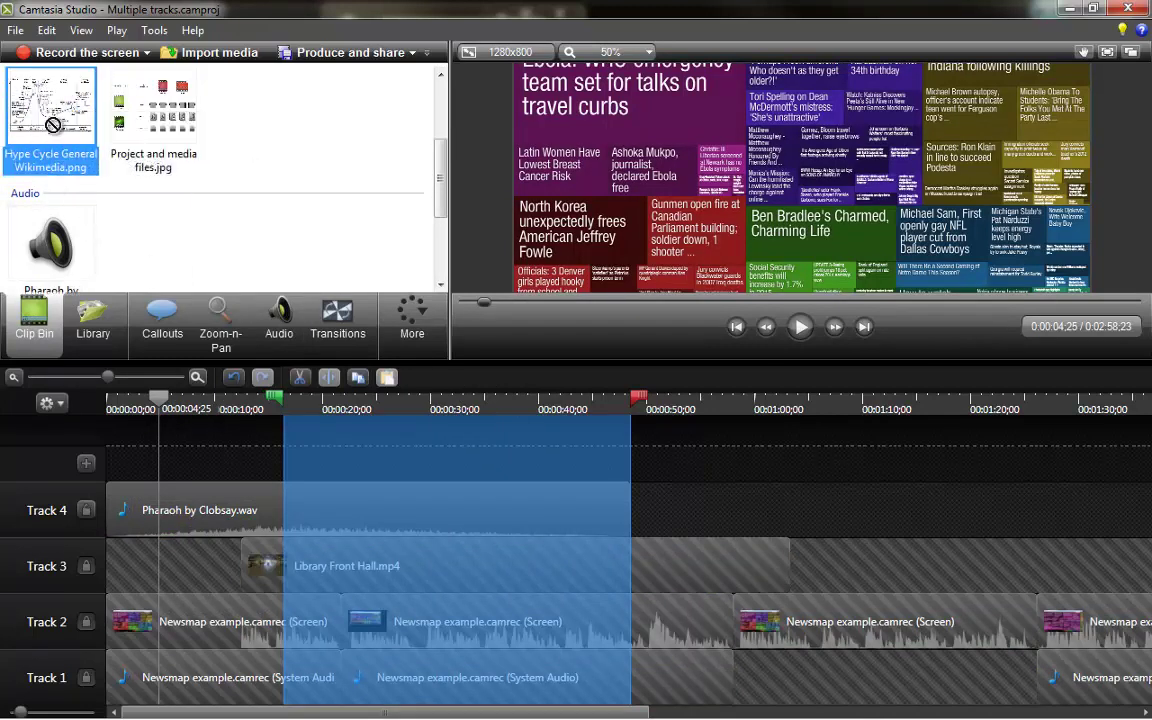
drag(55, 137, 162, 464)
drag(160, 400, 182, 408)
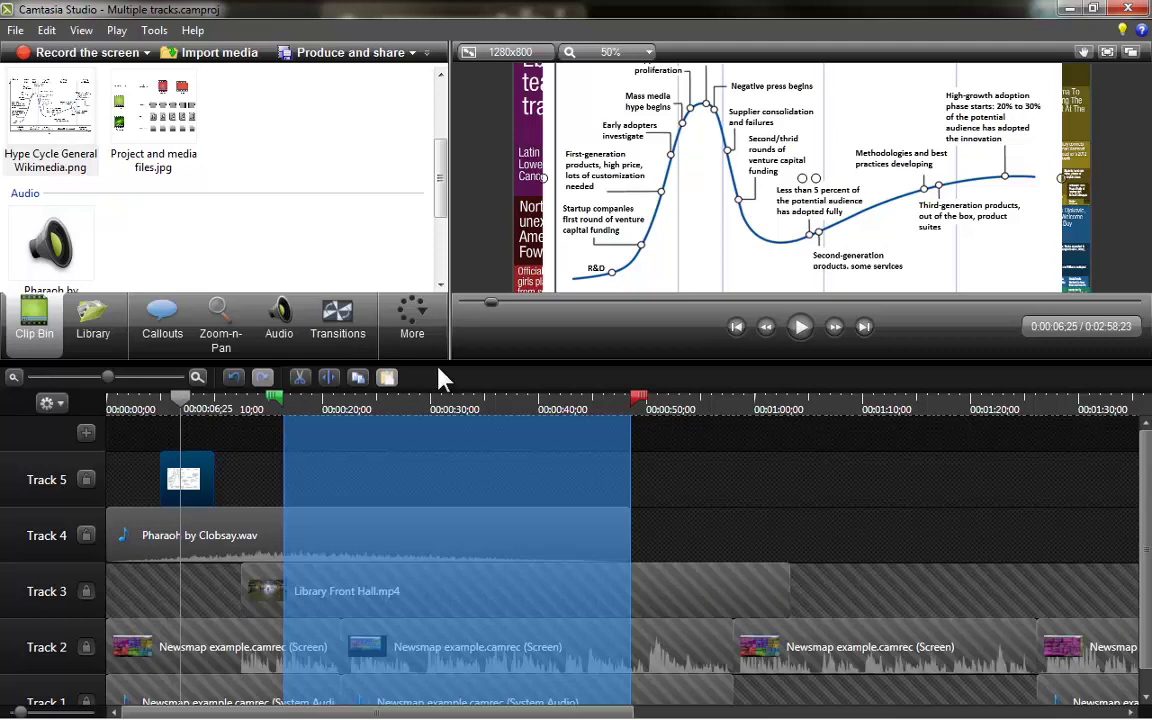
Step: Scale and snap-centre the Hype Cycle image to fill the 1280 x 800 canvas, with Tracks 2–5 visible
drag(437, 361, 447, 612)
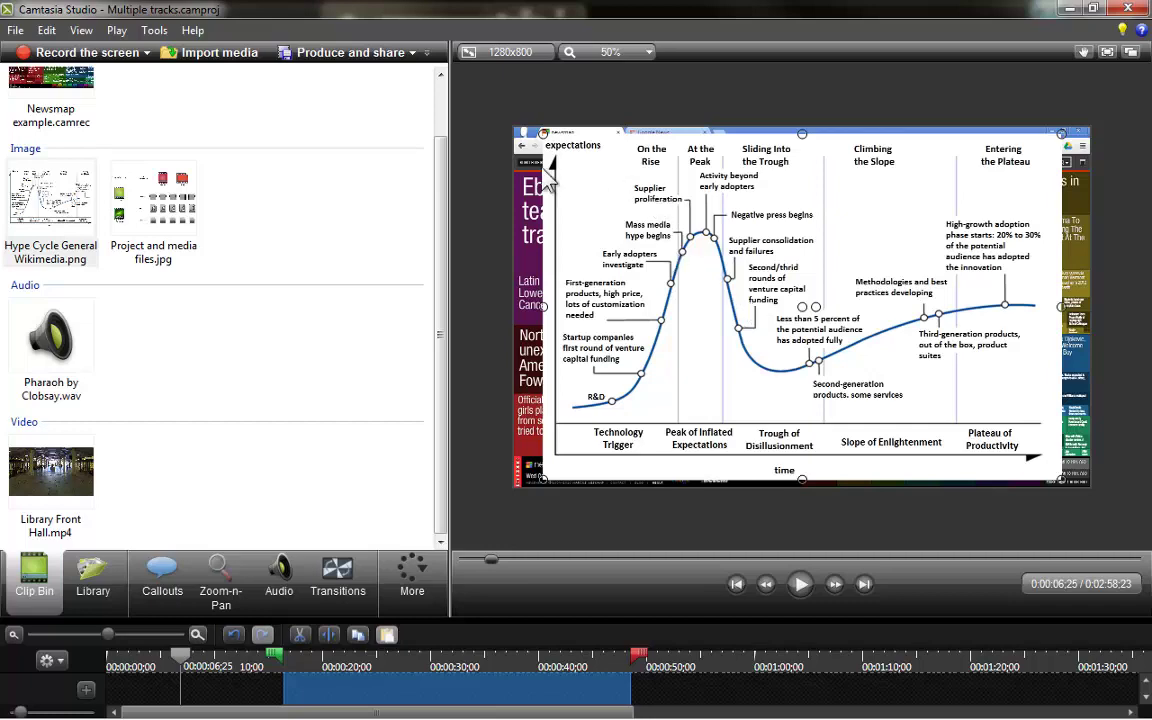
drag(687, 222, 658, 215)
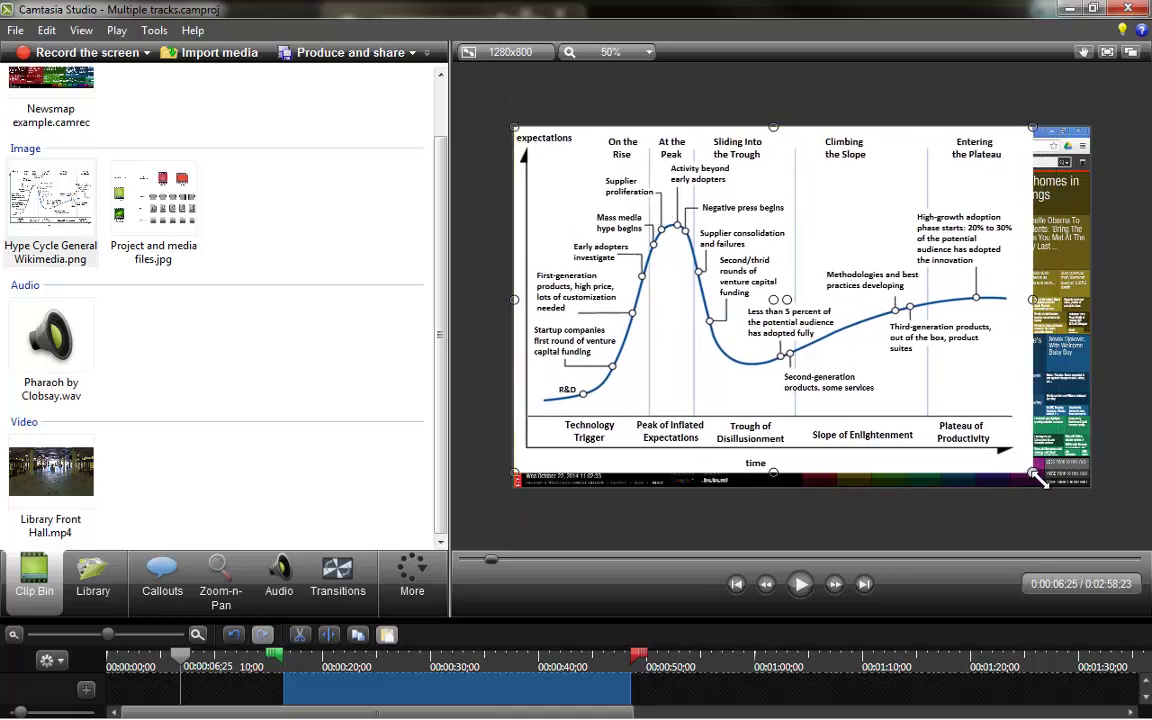
drag(1037, 478, 1090, 503)
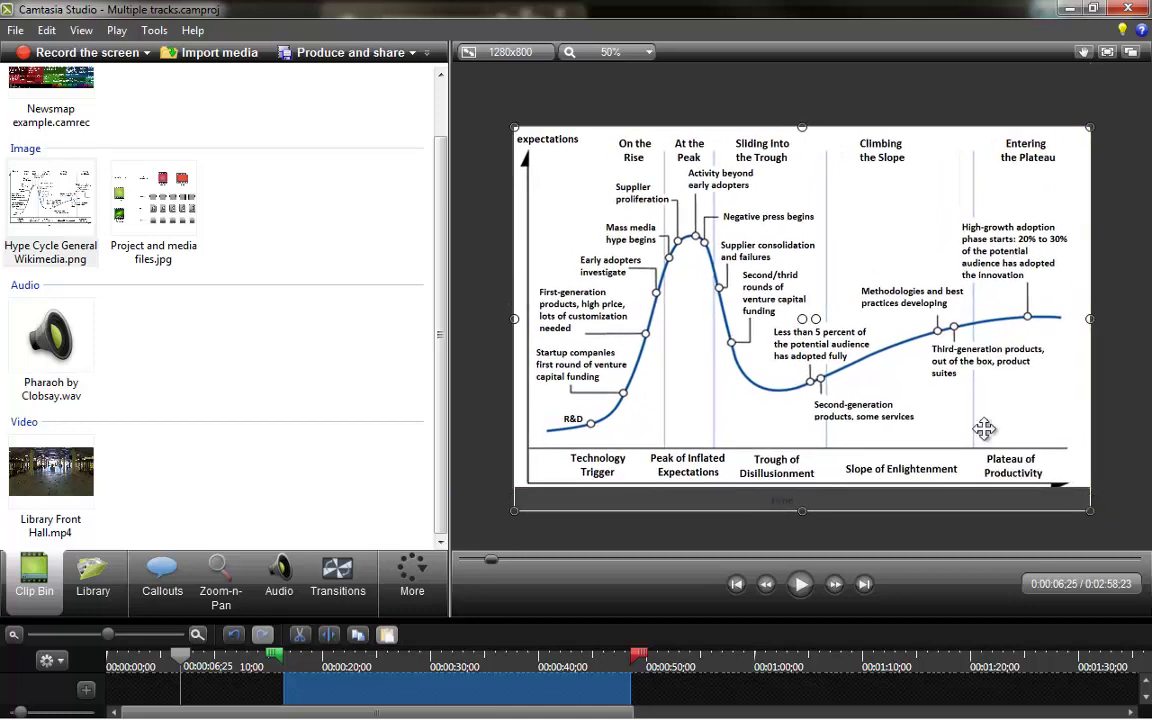
drag(824, 324, 915, 361)
drag(564, 620, 564, 390)
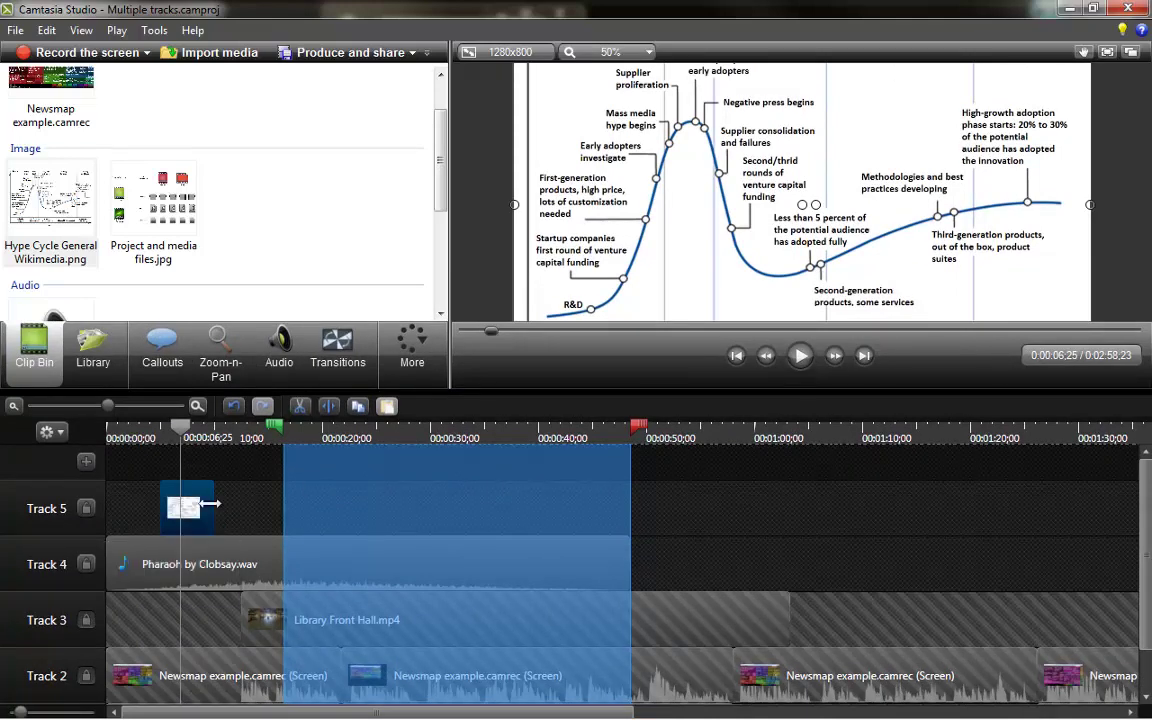
Step: Stretch the Hype Cycle clip on Track 5 to 20;03 so it ends near 0:25
drag(213, 504, 376, 508)
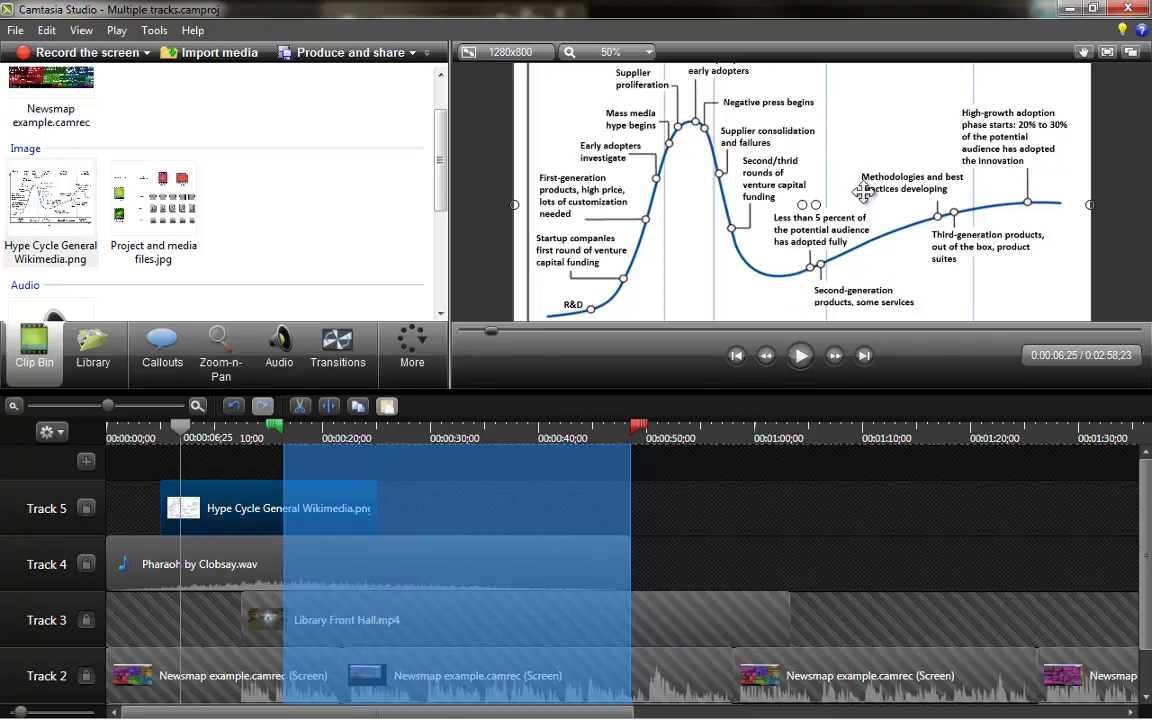
drag(518, 391, 516, 483)
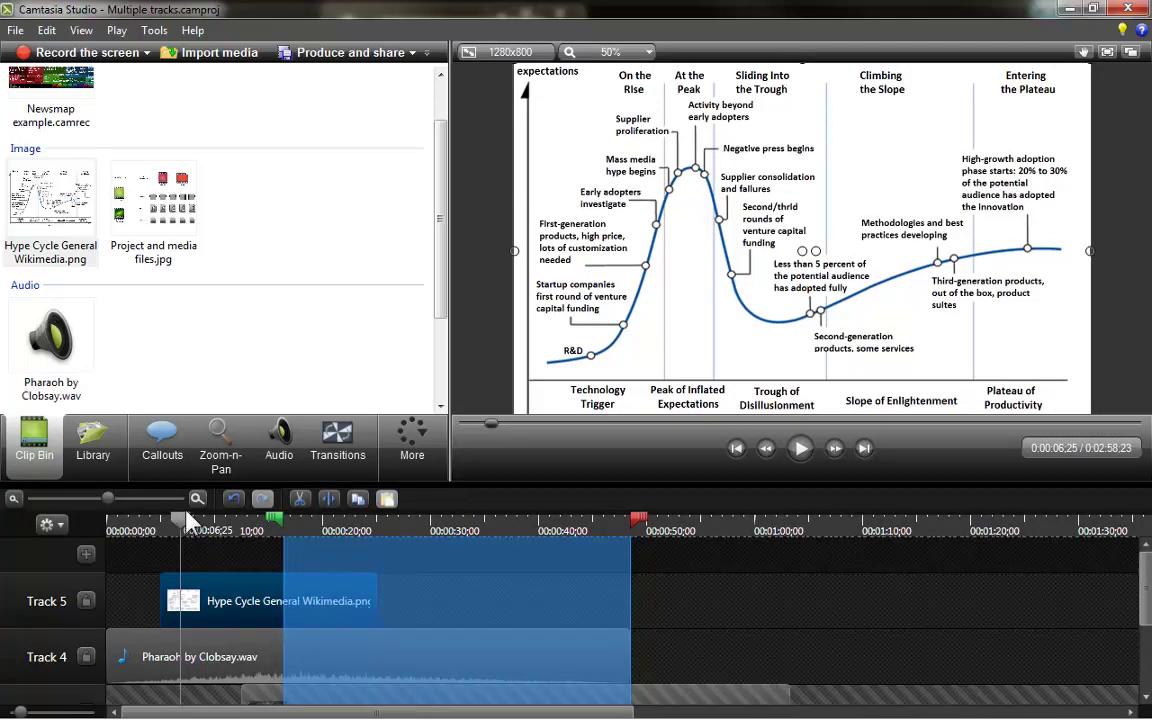
Step: Add a Zoom-n-Pan zoom onto the peak of the Hype Cycle curve and play it back to check
click(220, 440)
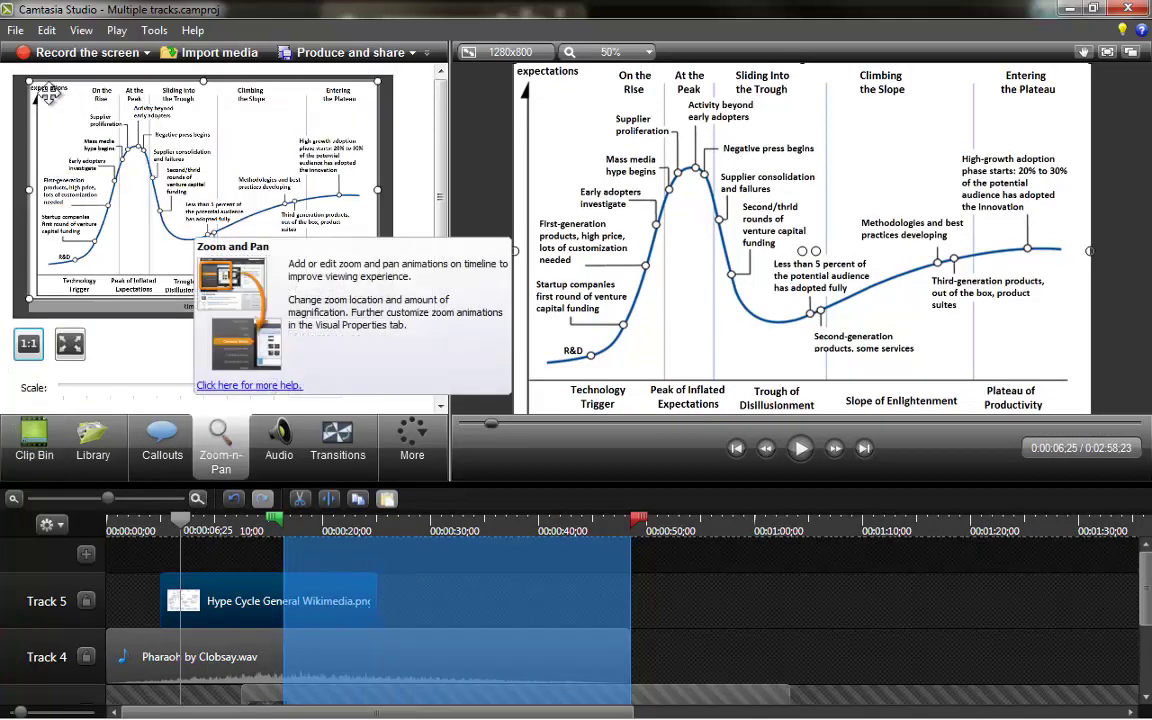
drag(32, 80, 120, 175)
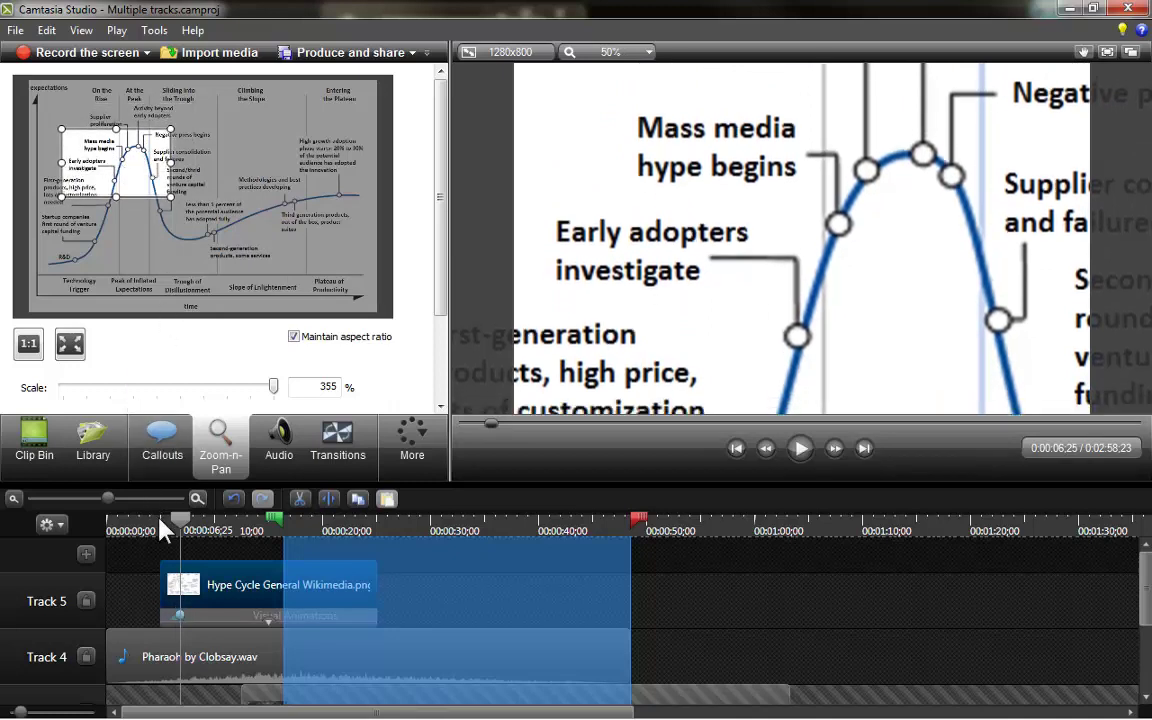
drag(160, 520, 146, 521)
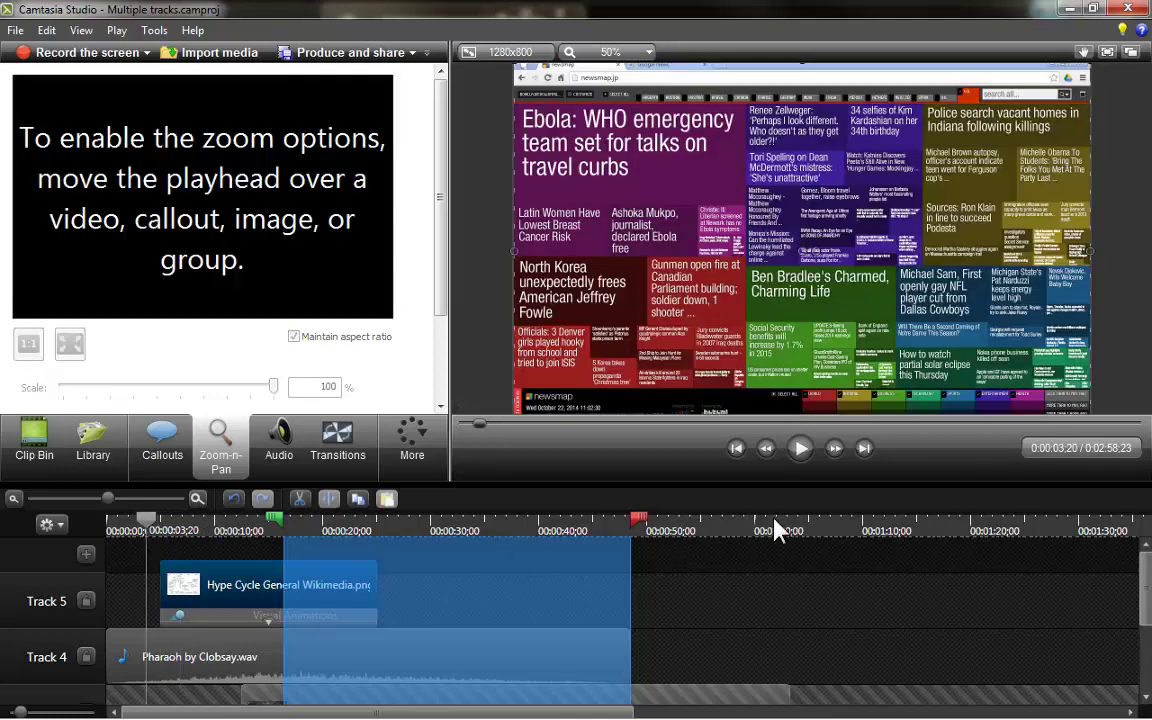
click(801, 453)
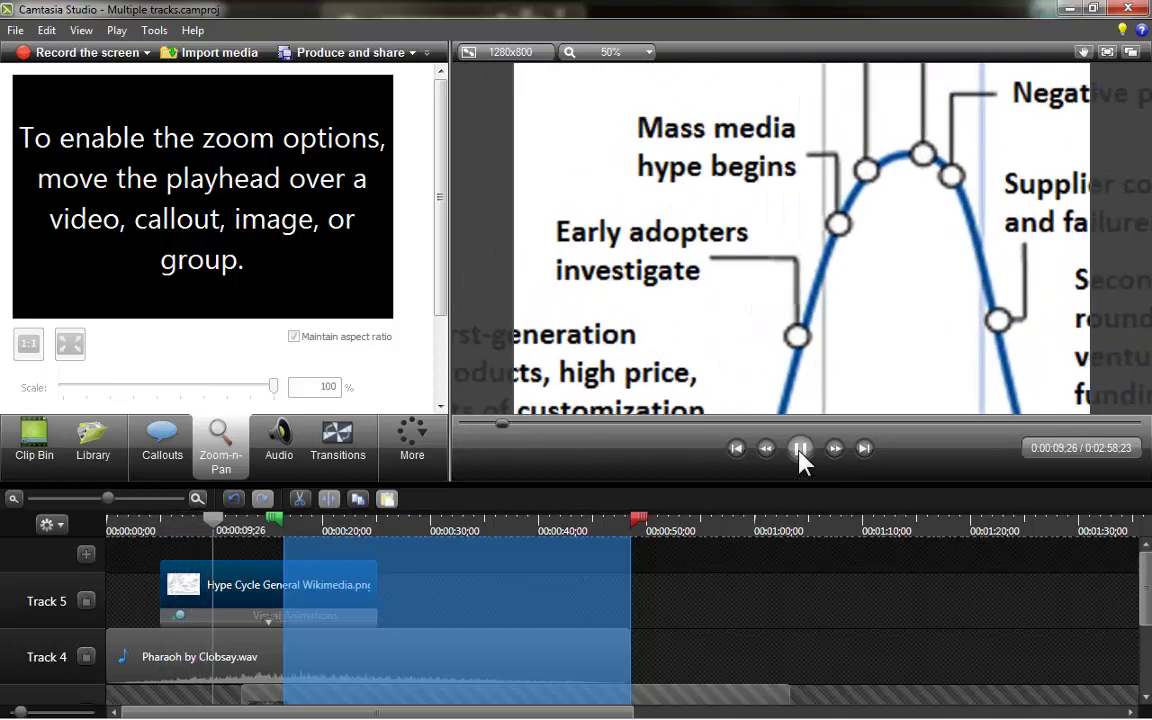
click(801, 450)
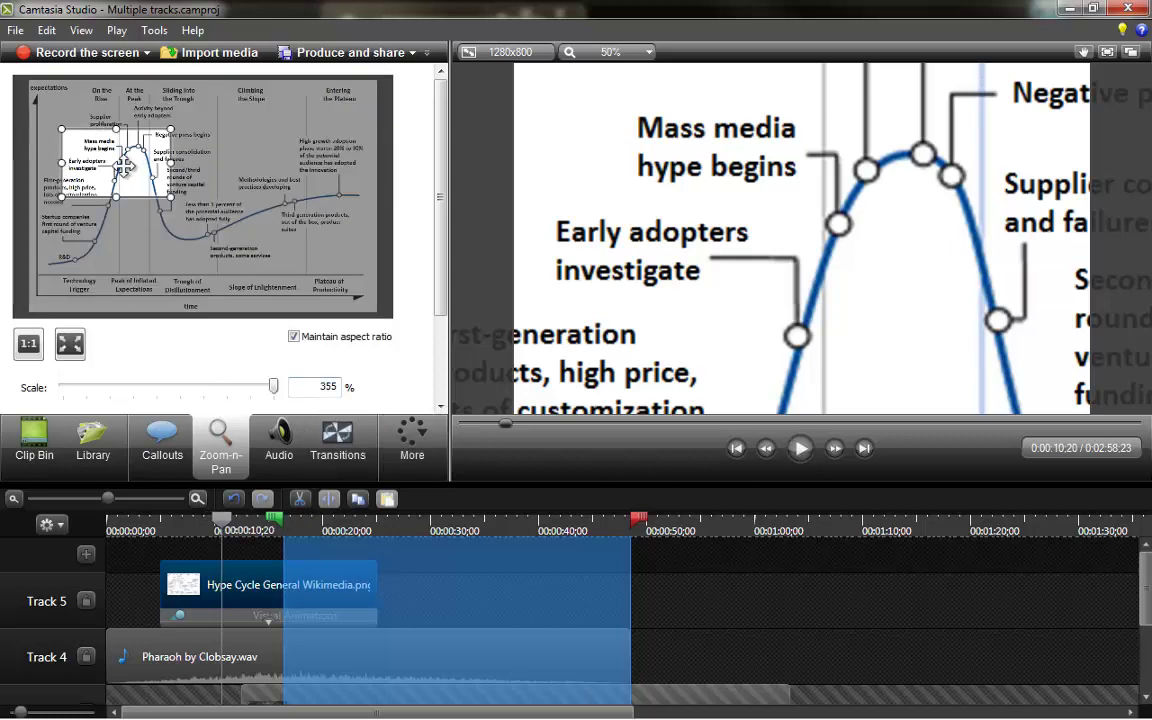
Step: Pan the zoom to the curve's trough at 0:10;20 and replay the animation from 0:06;00
drag(131, 168, 234, 240)
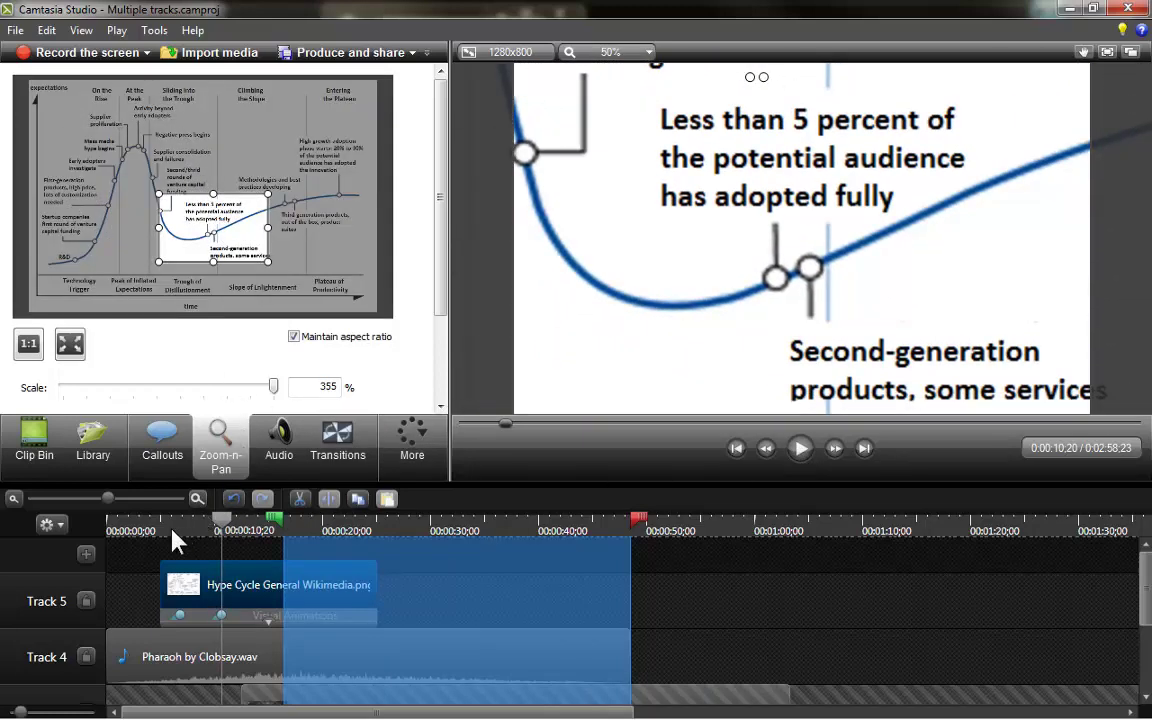
click(172, 532)
click(801, 448)
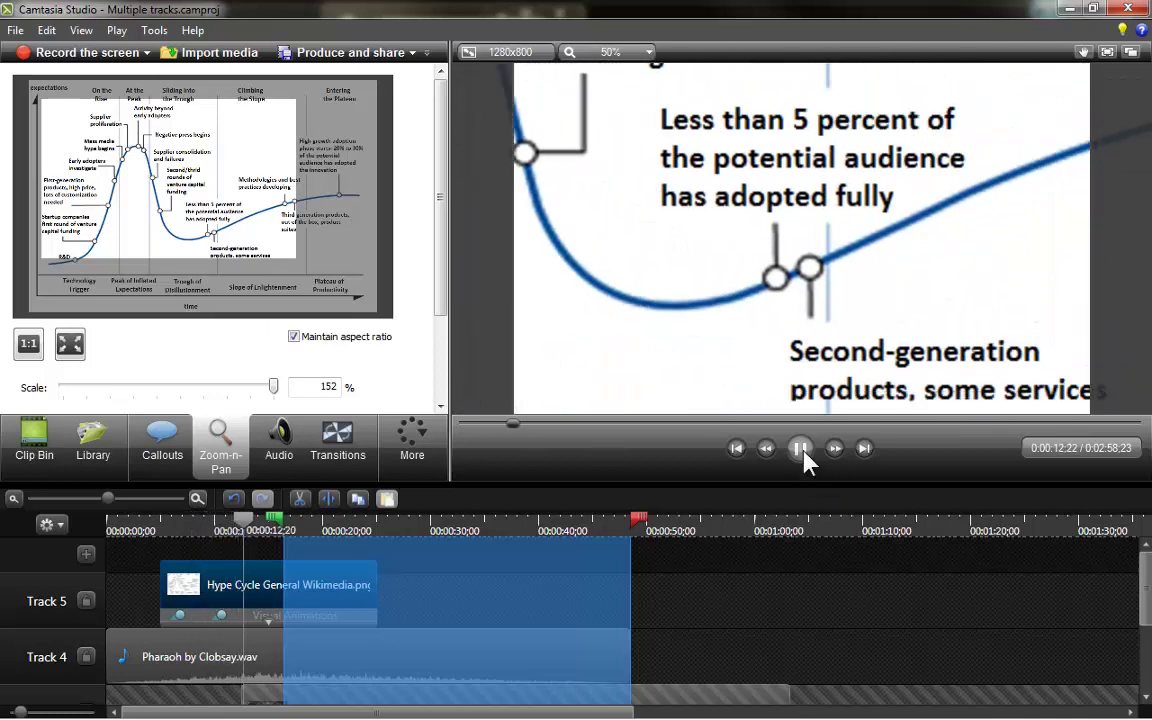
click(801, 450)
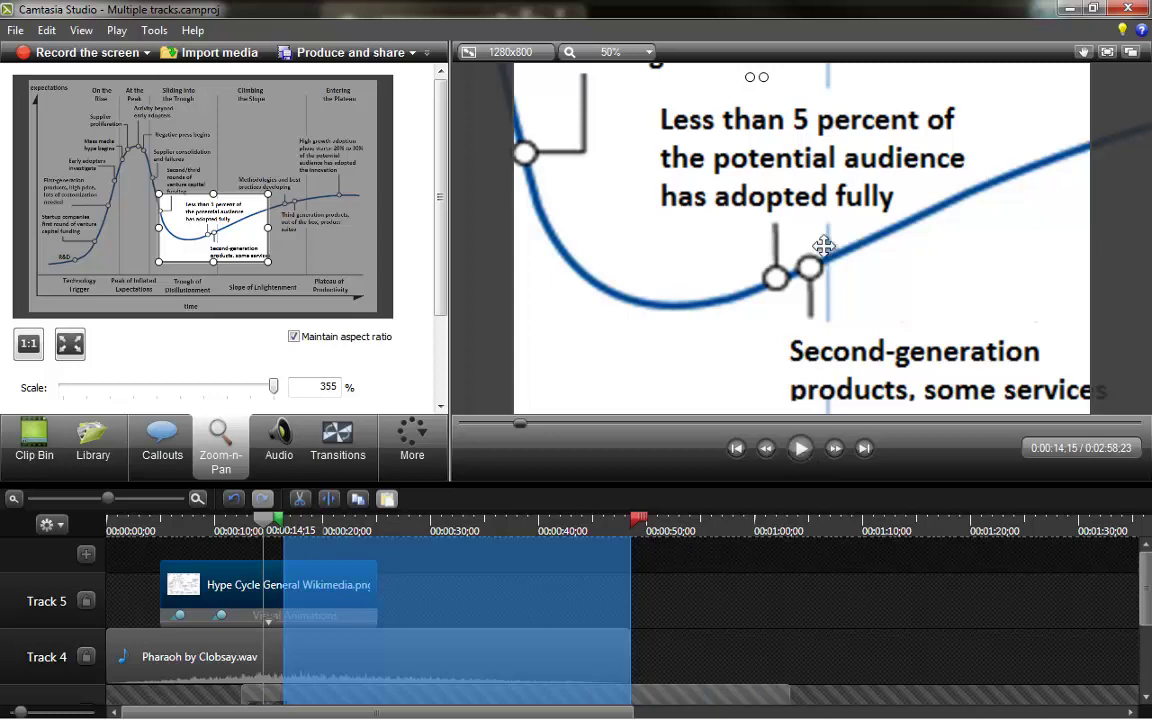
Step: Restore the Camtasia window and shift it right beside the Media files folder
click(1094, 10)
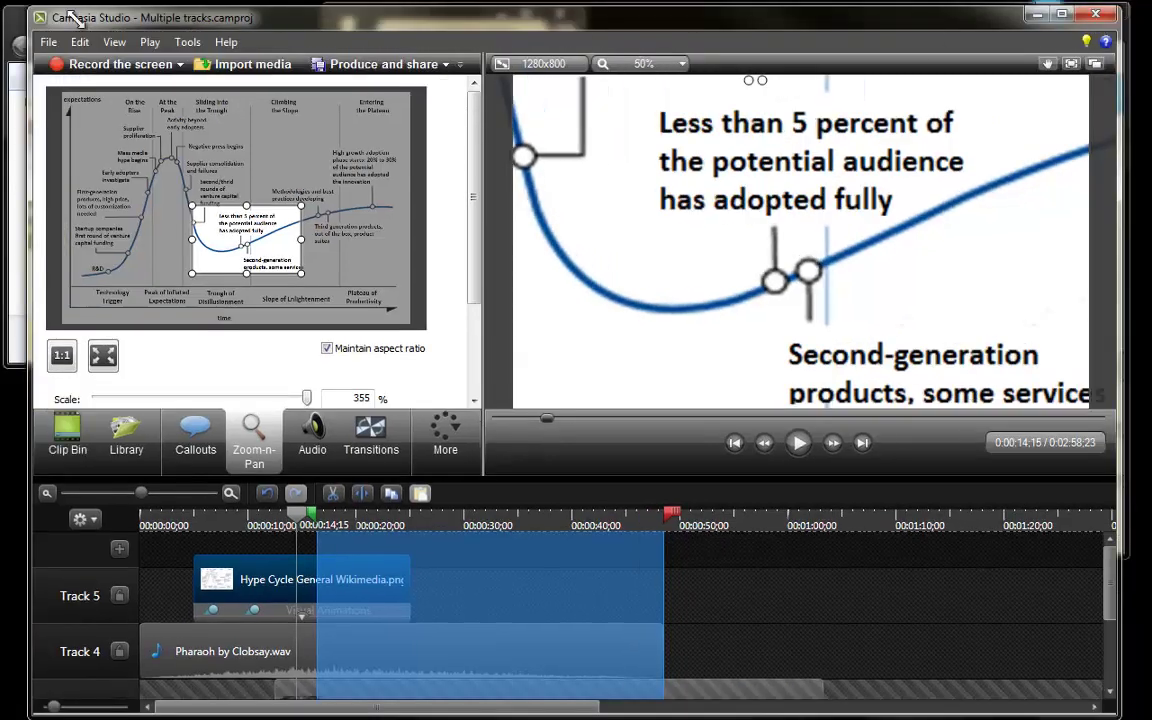
drag(84, 18, 174, 19)
click(52, 18)
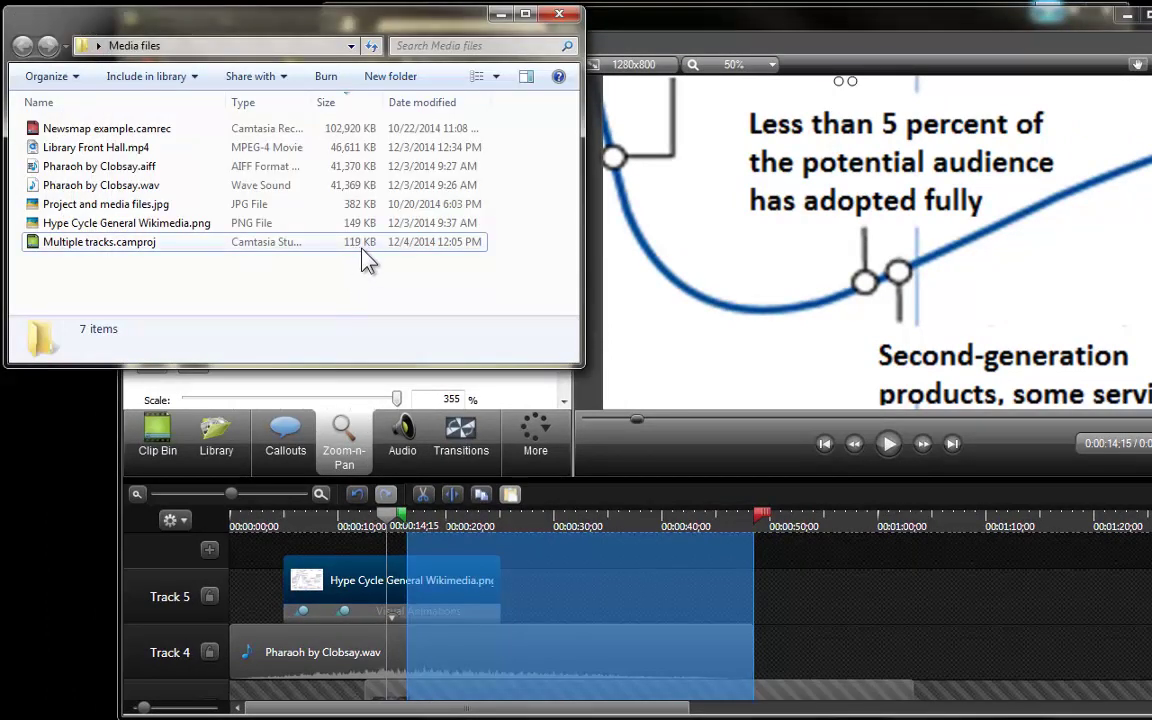
click(690, 460)
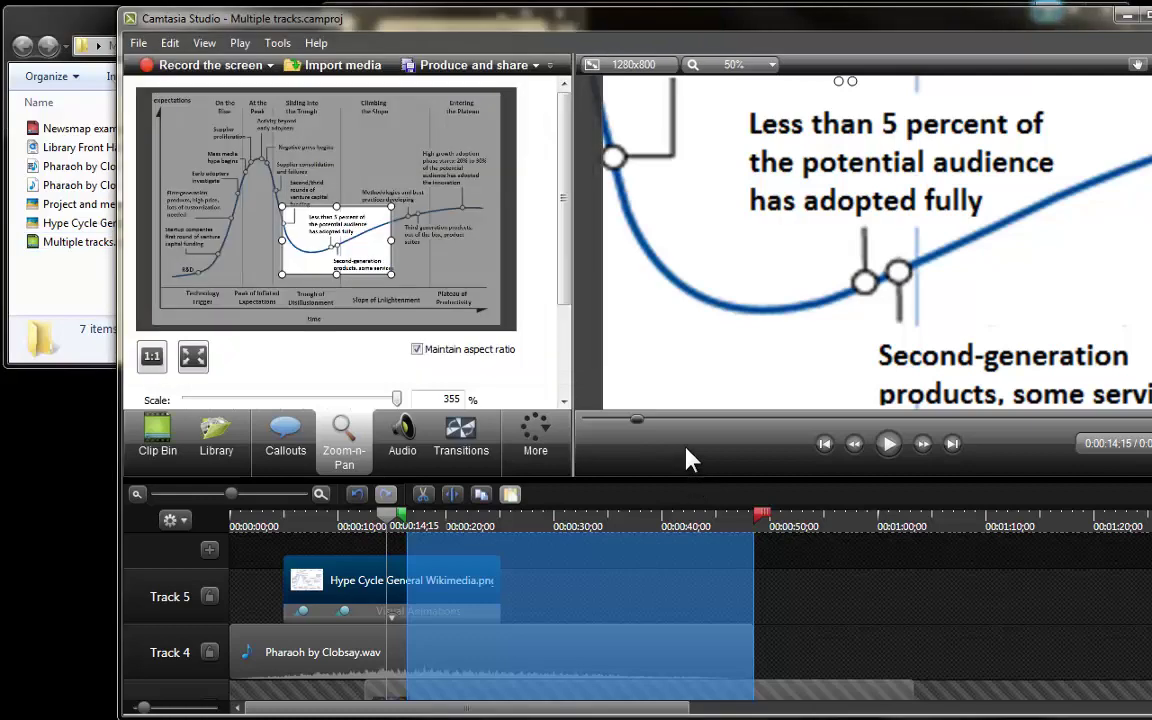
Step: Save the project and confirm Multiple tracks.camproj shows 133 KB at 12:08 PM in Explorer
click(138, 43)
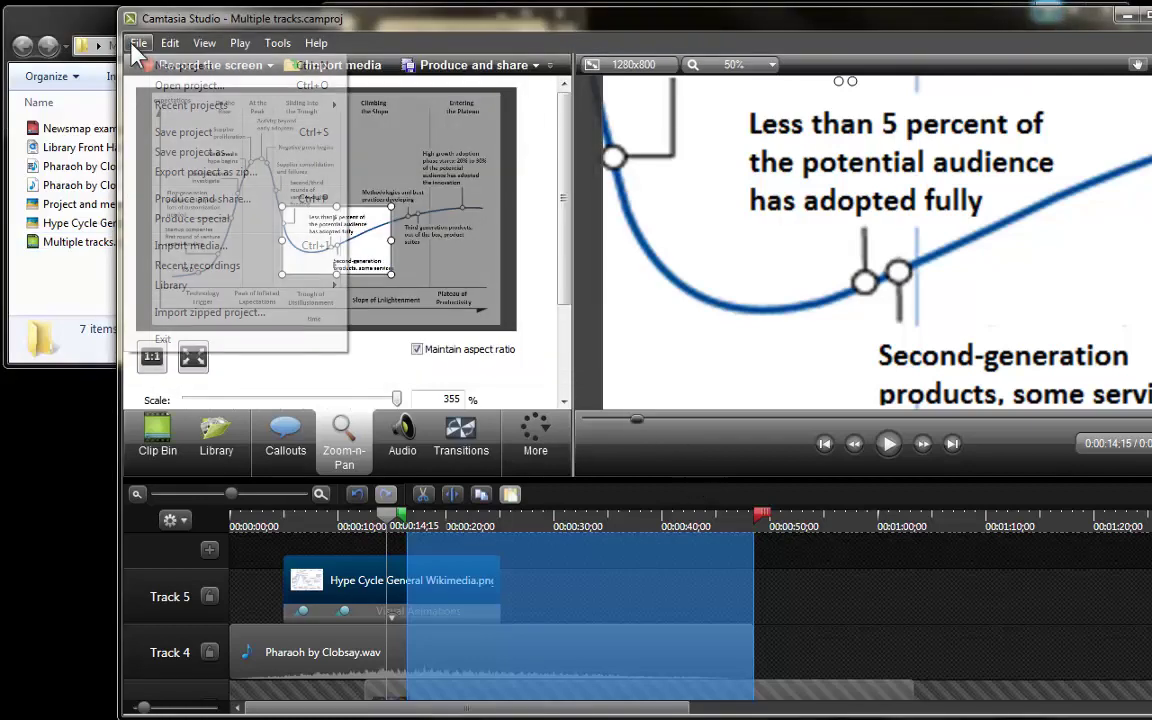
click(188, 134)
click(88, 343)
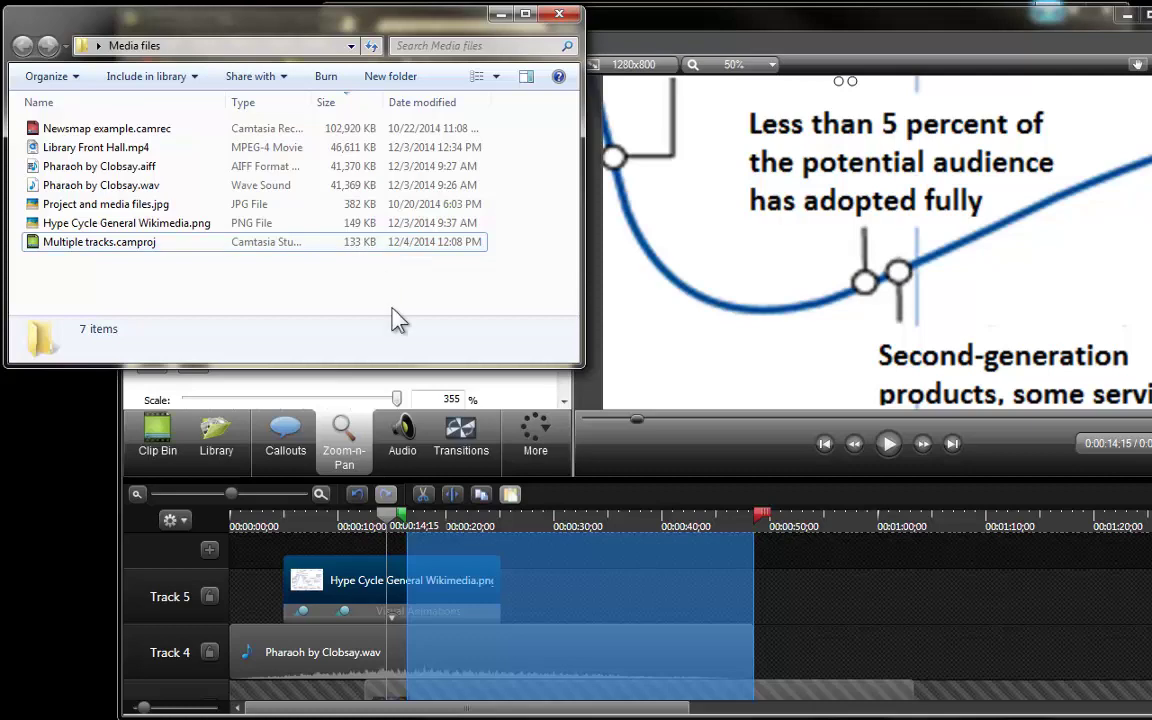
click(337, 528)
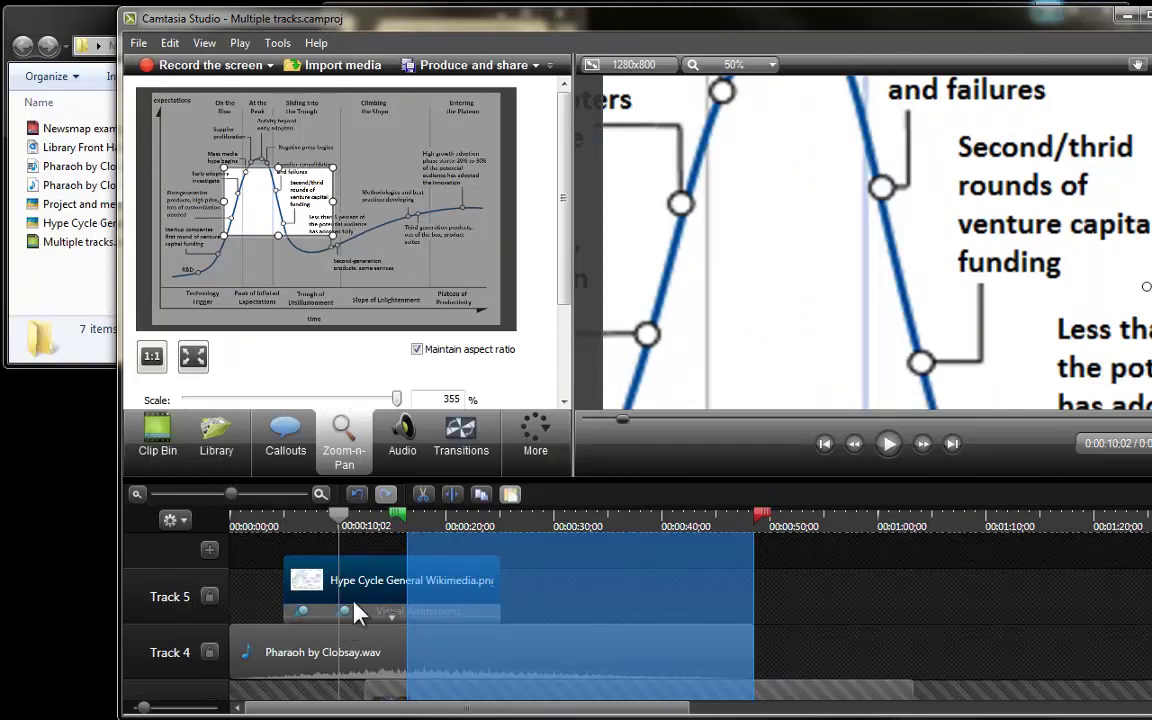
click(75, 302)
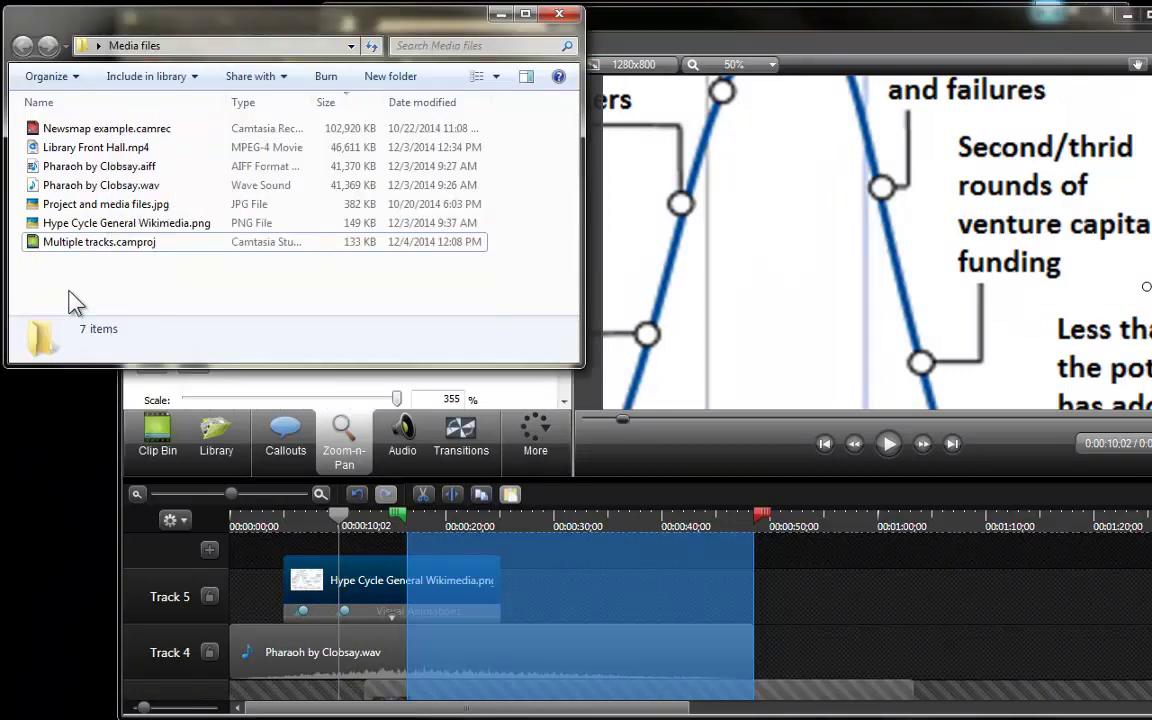
click(357, 250)
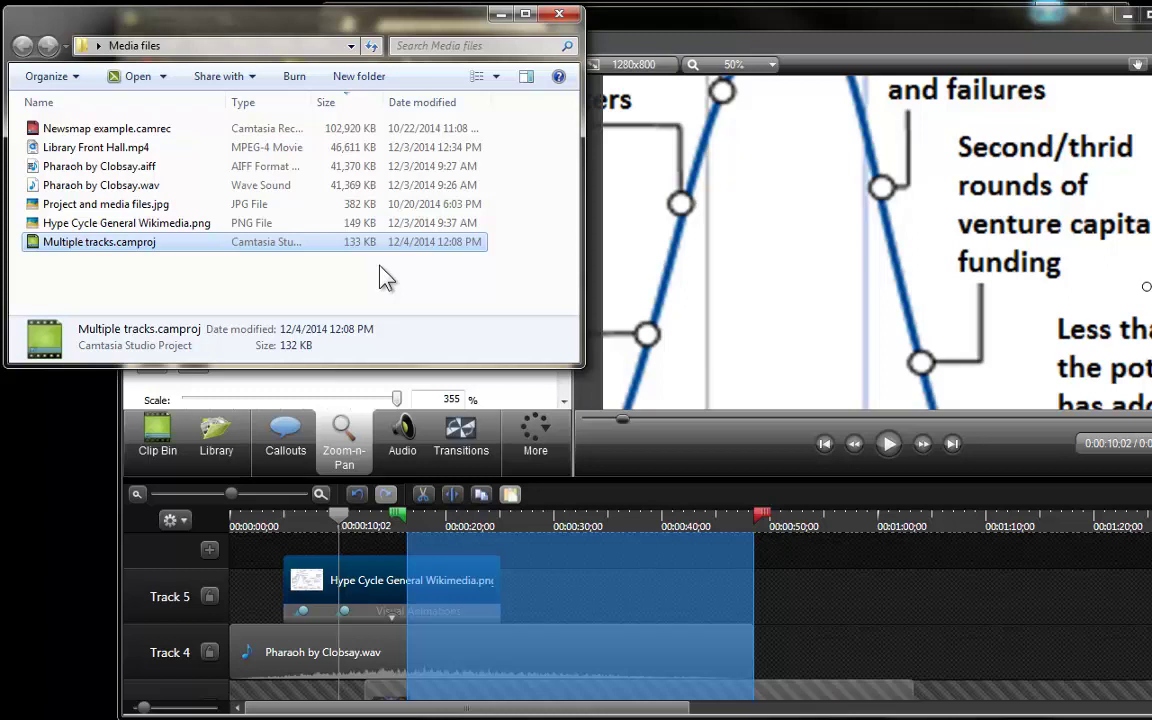
click(357, 185)
click(360, 166)
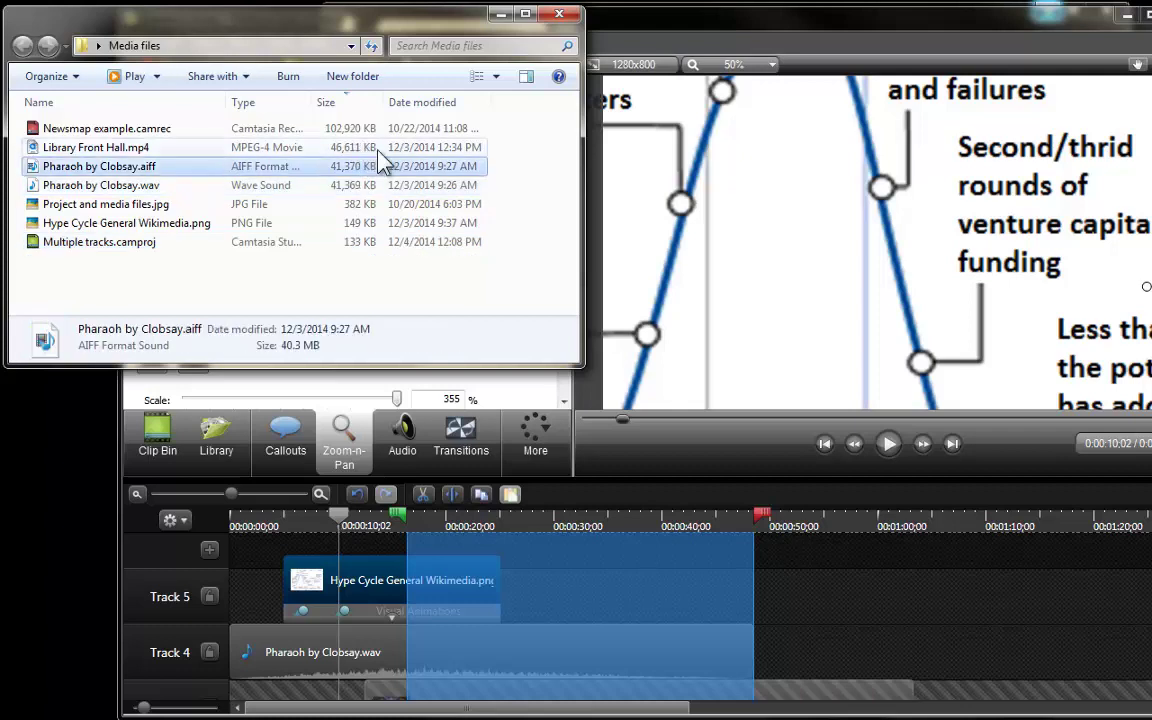
click(360, 147)
click(358, 128)
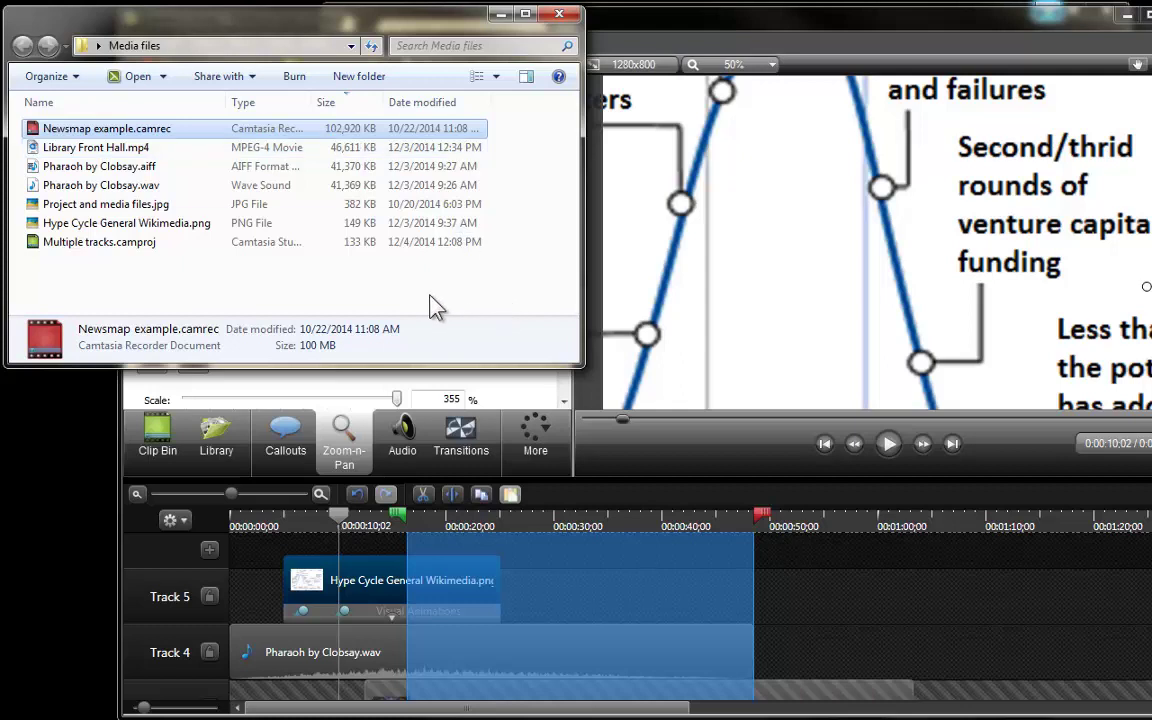
click(441, 530)
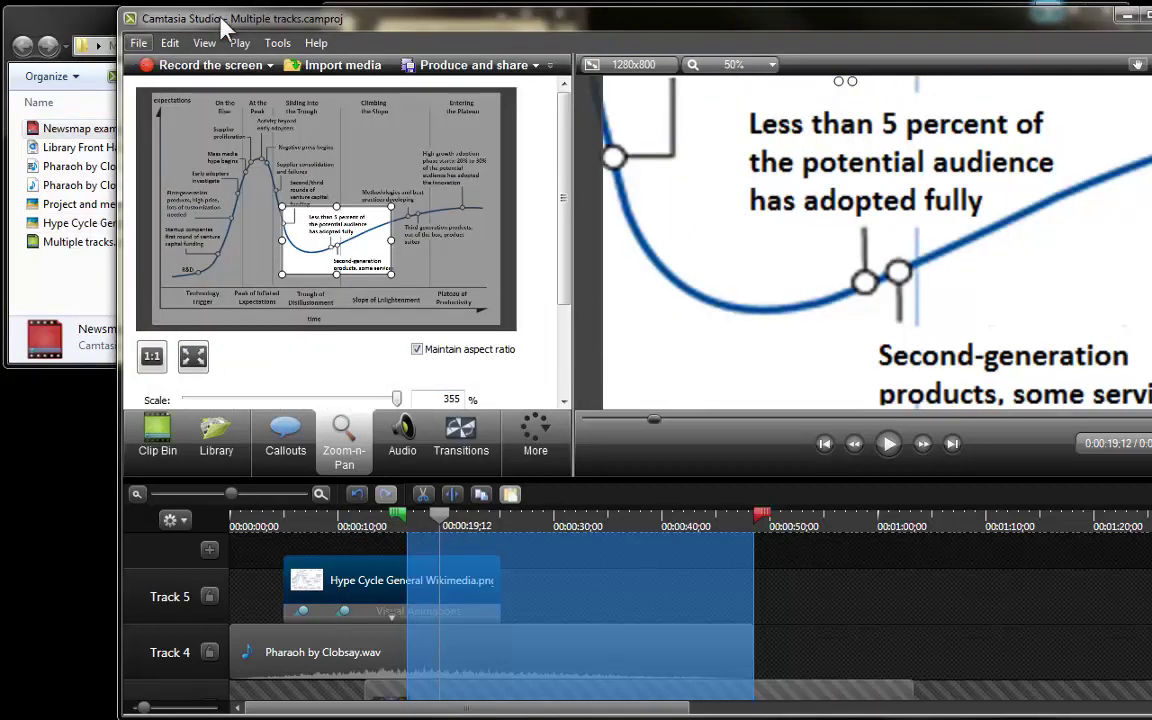
click(85, 28)
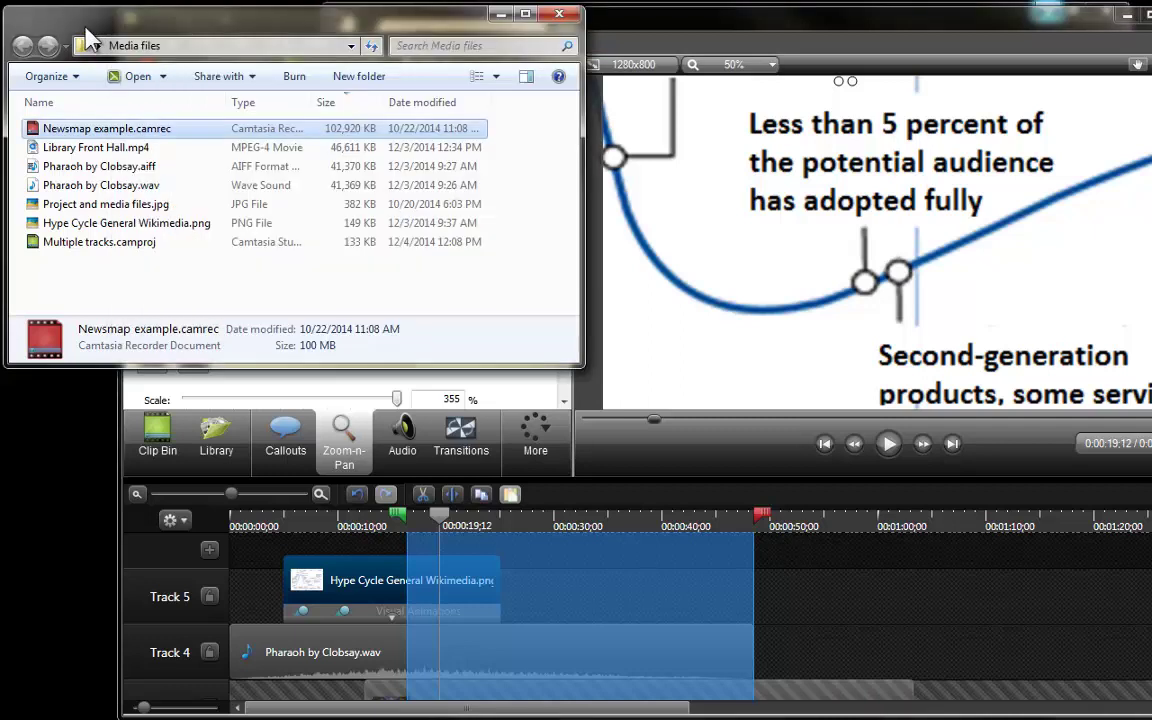
click(111, 246)
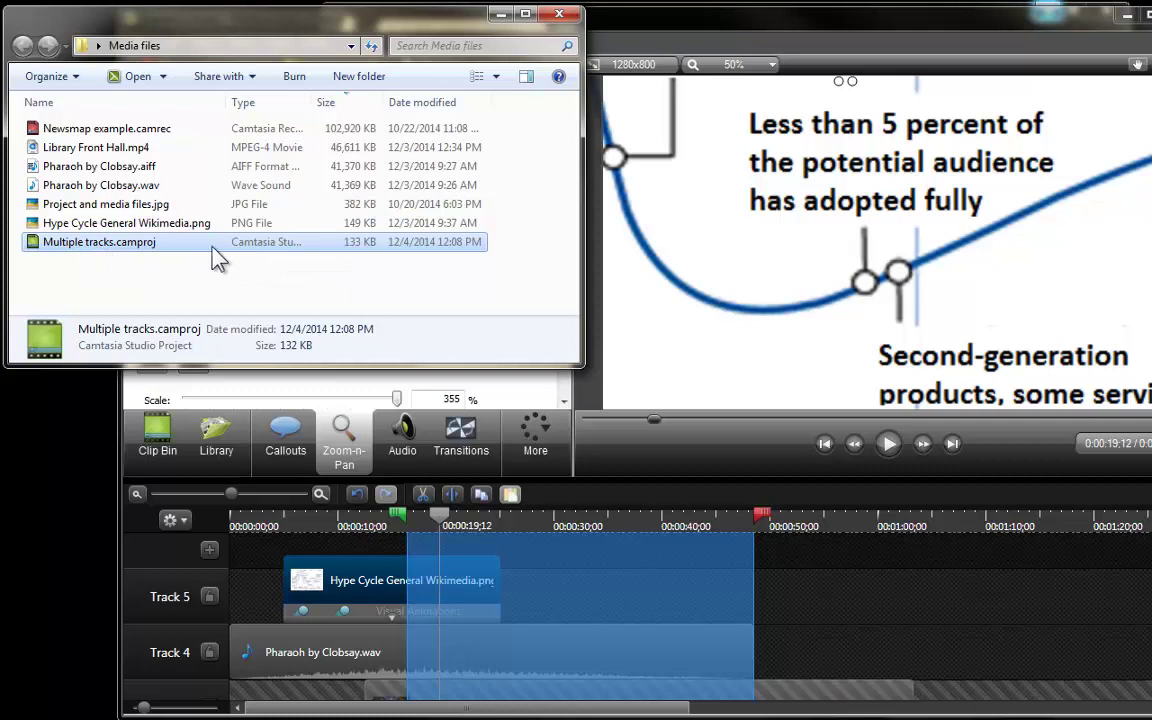
click(80, 223)
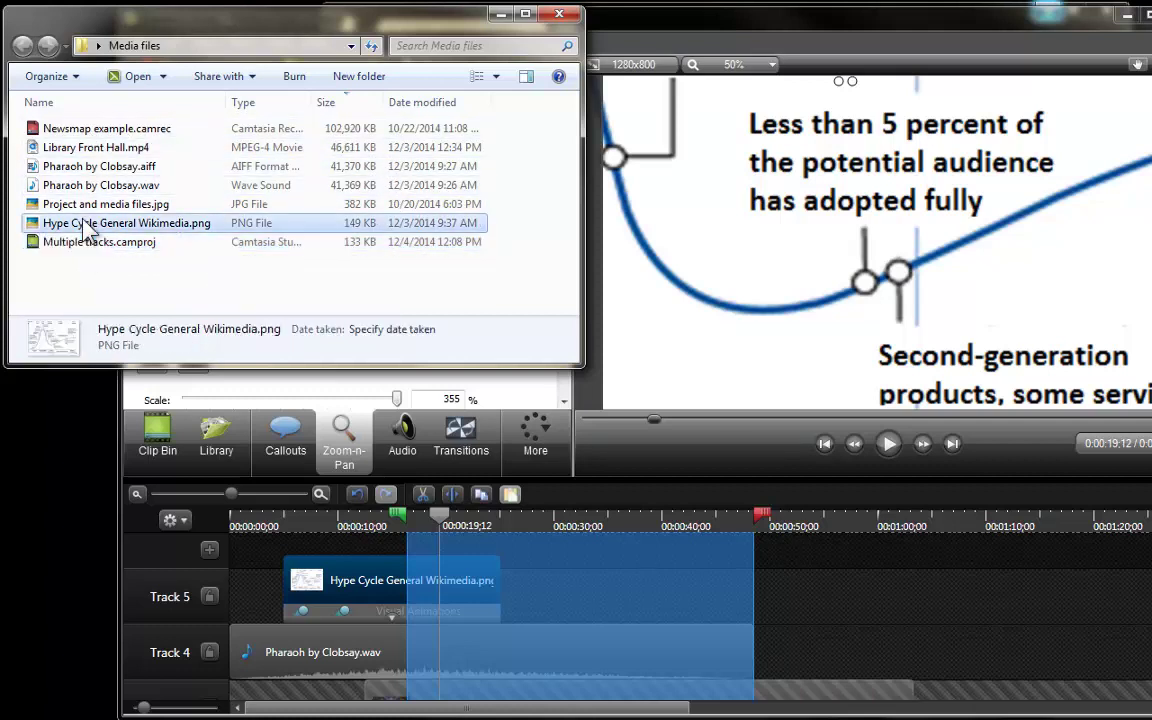
click(99, 130)
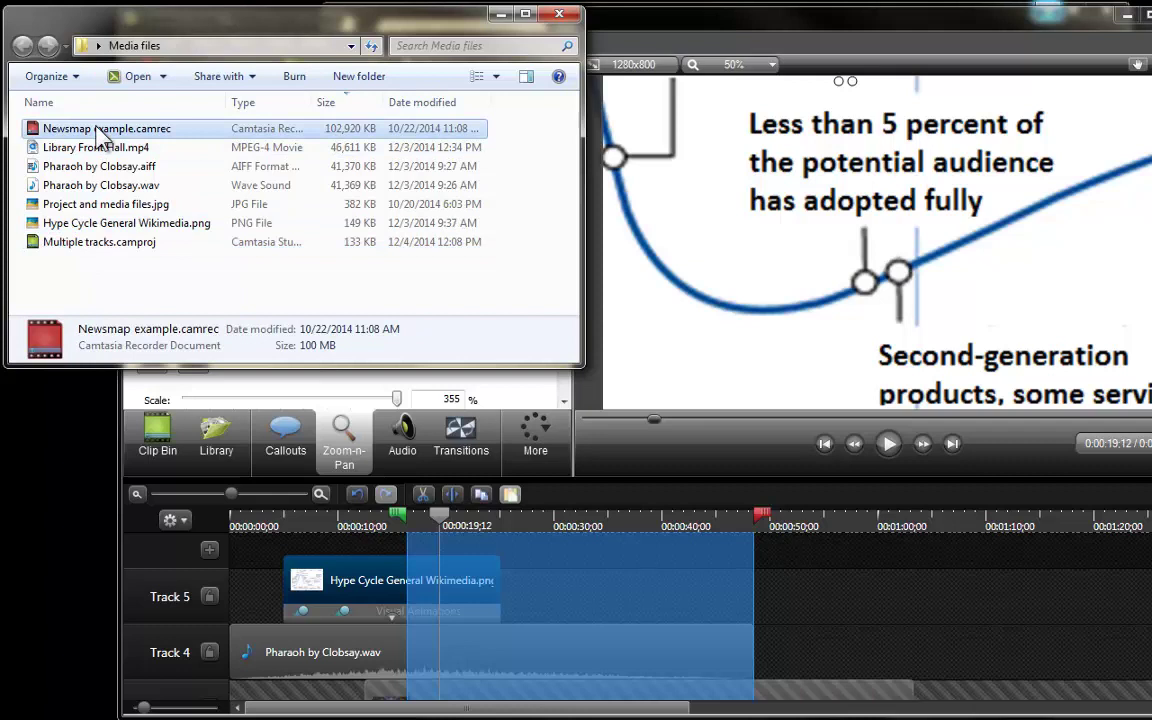
shift+click(138, 229)
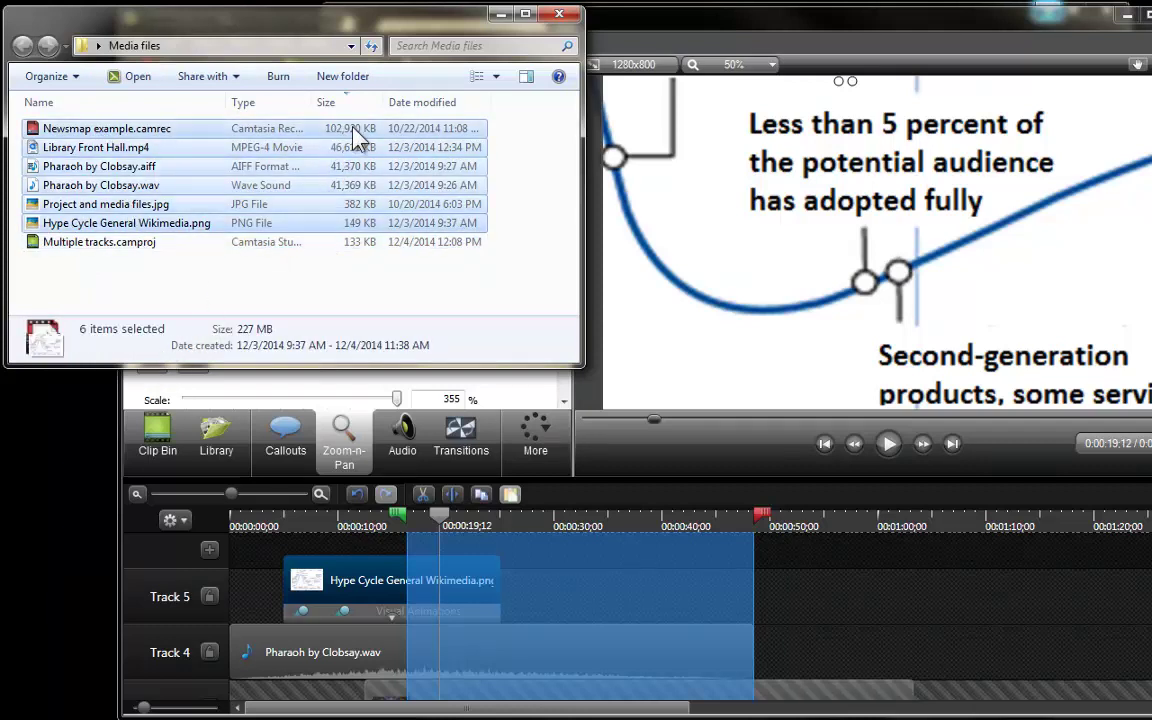
click(383, 243)
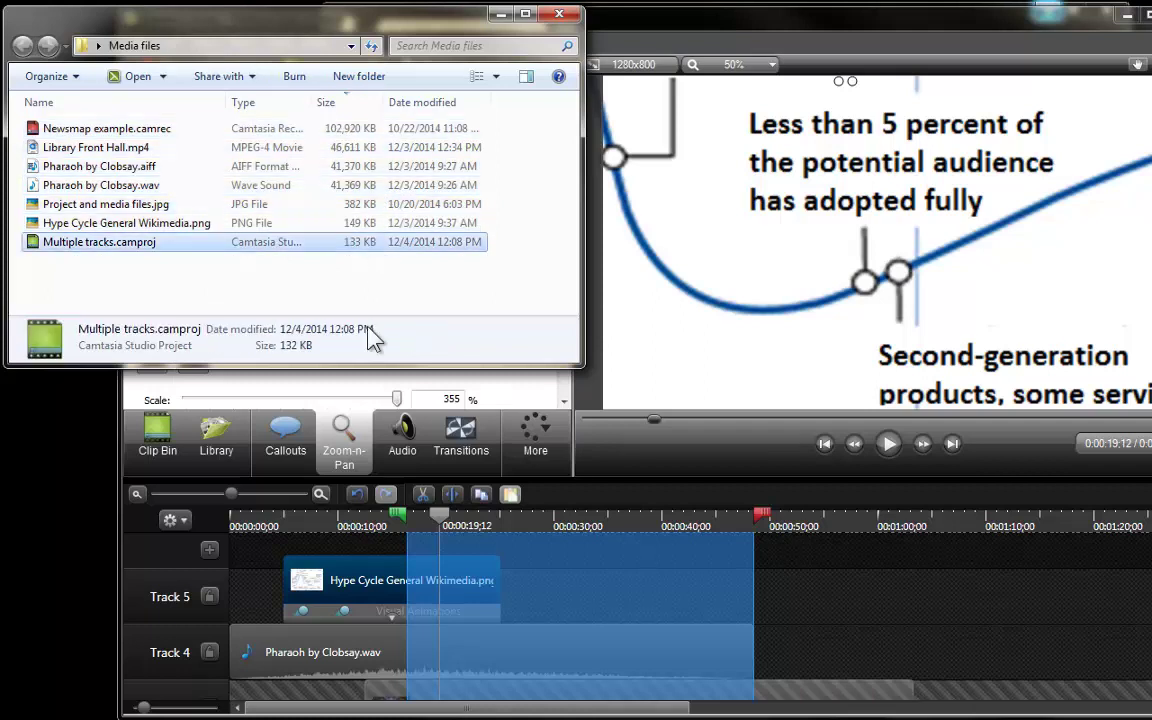